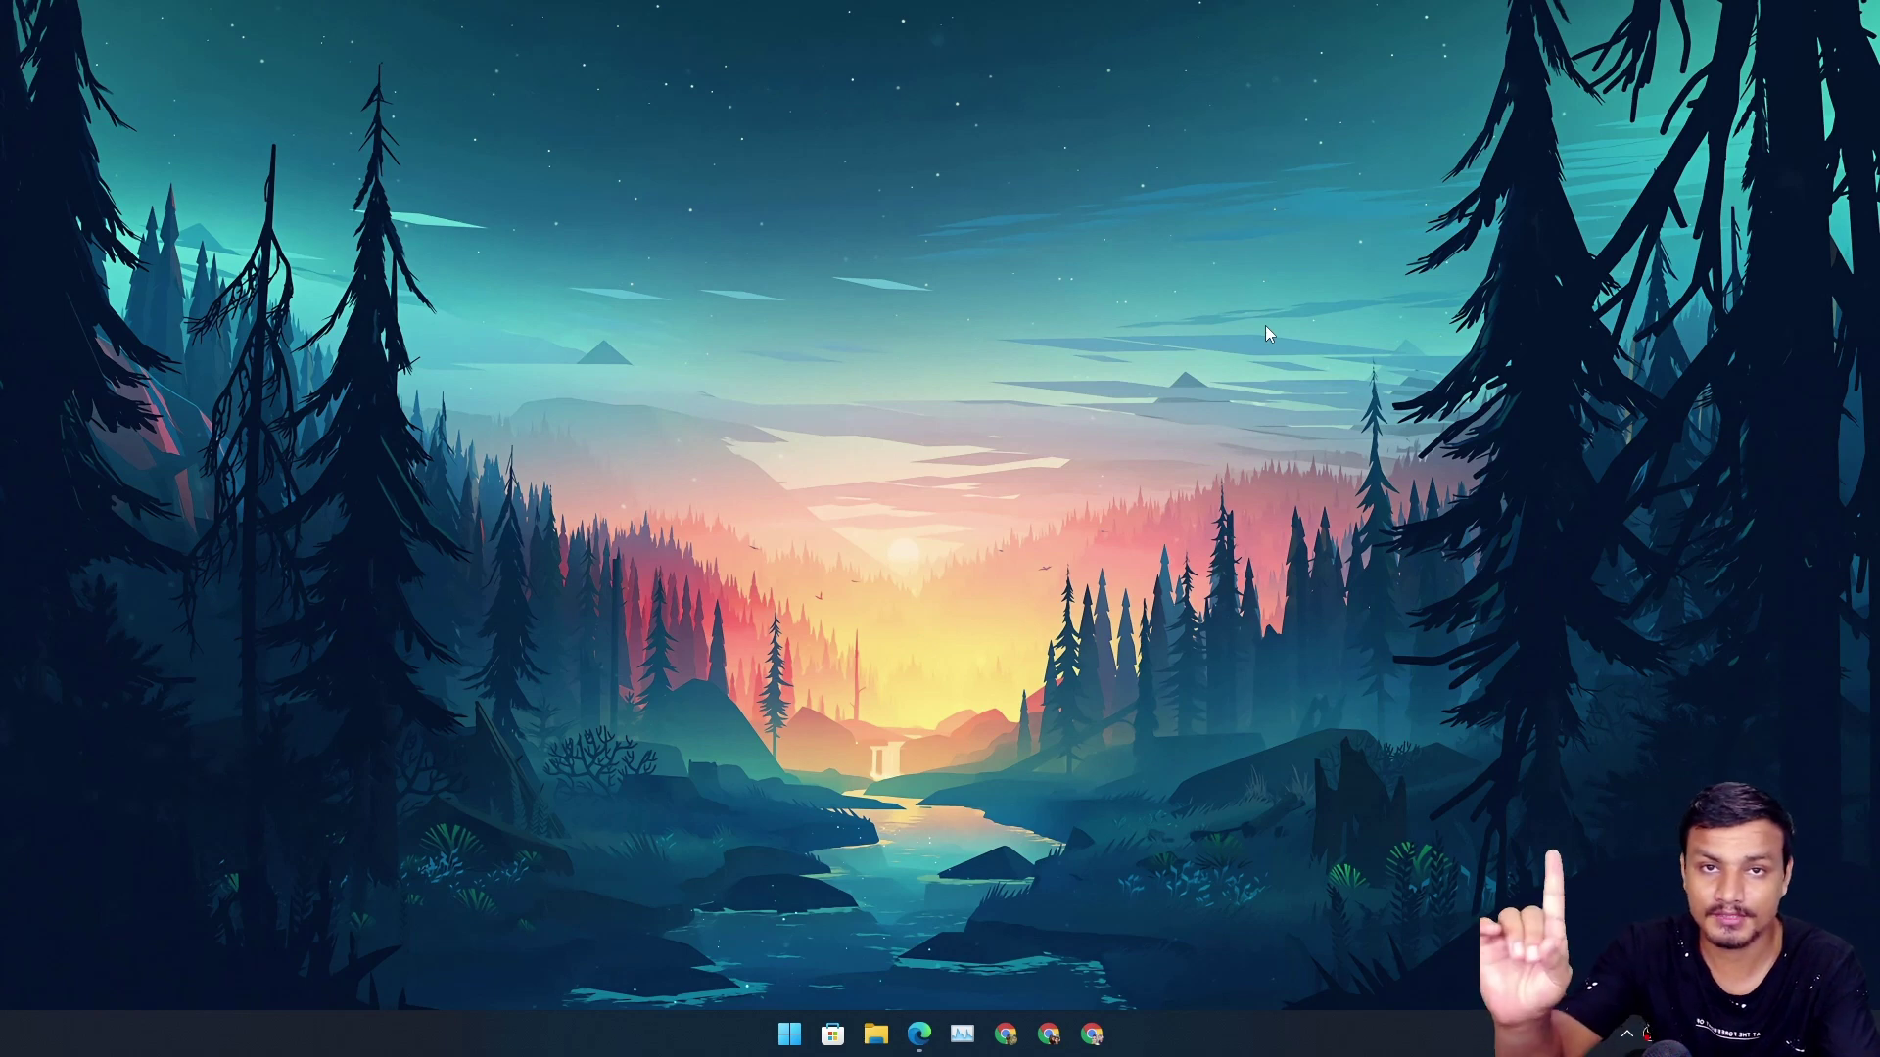
# Switch to Microsoft Edge and download the media creation tool under Create Windows 11 Installation Media.
pyautogui.click(930, 1023)
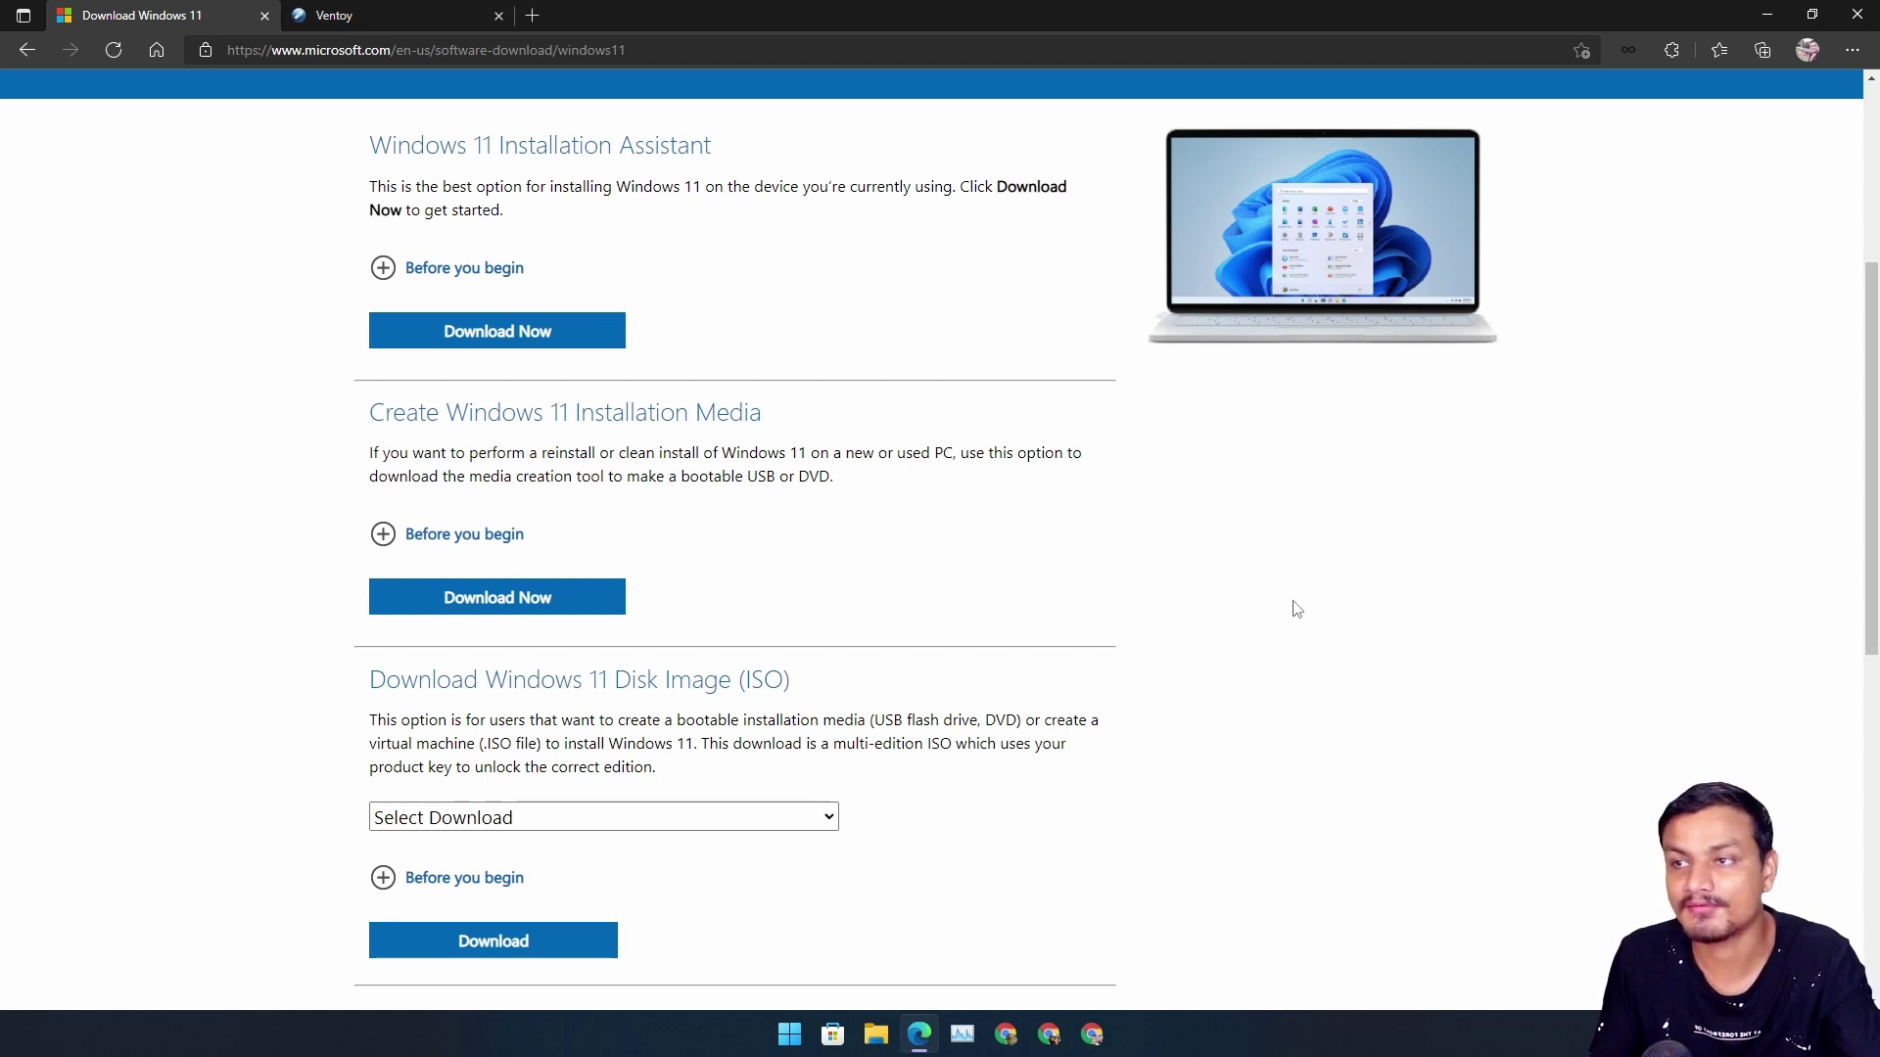
pyautogui.scroll(5, 1224, 602)
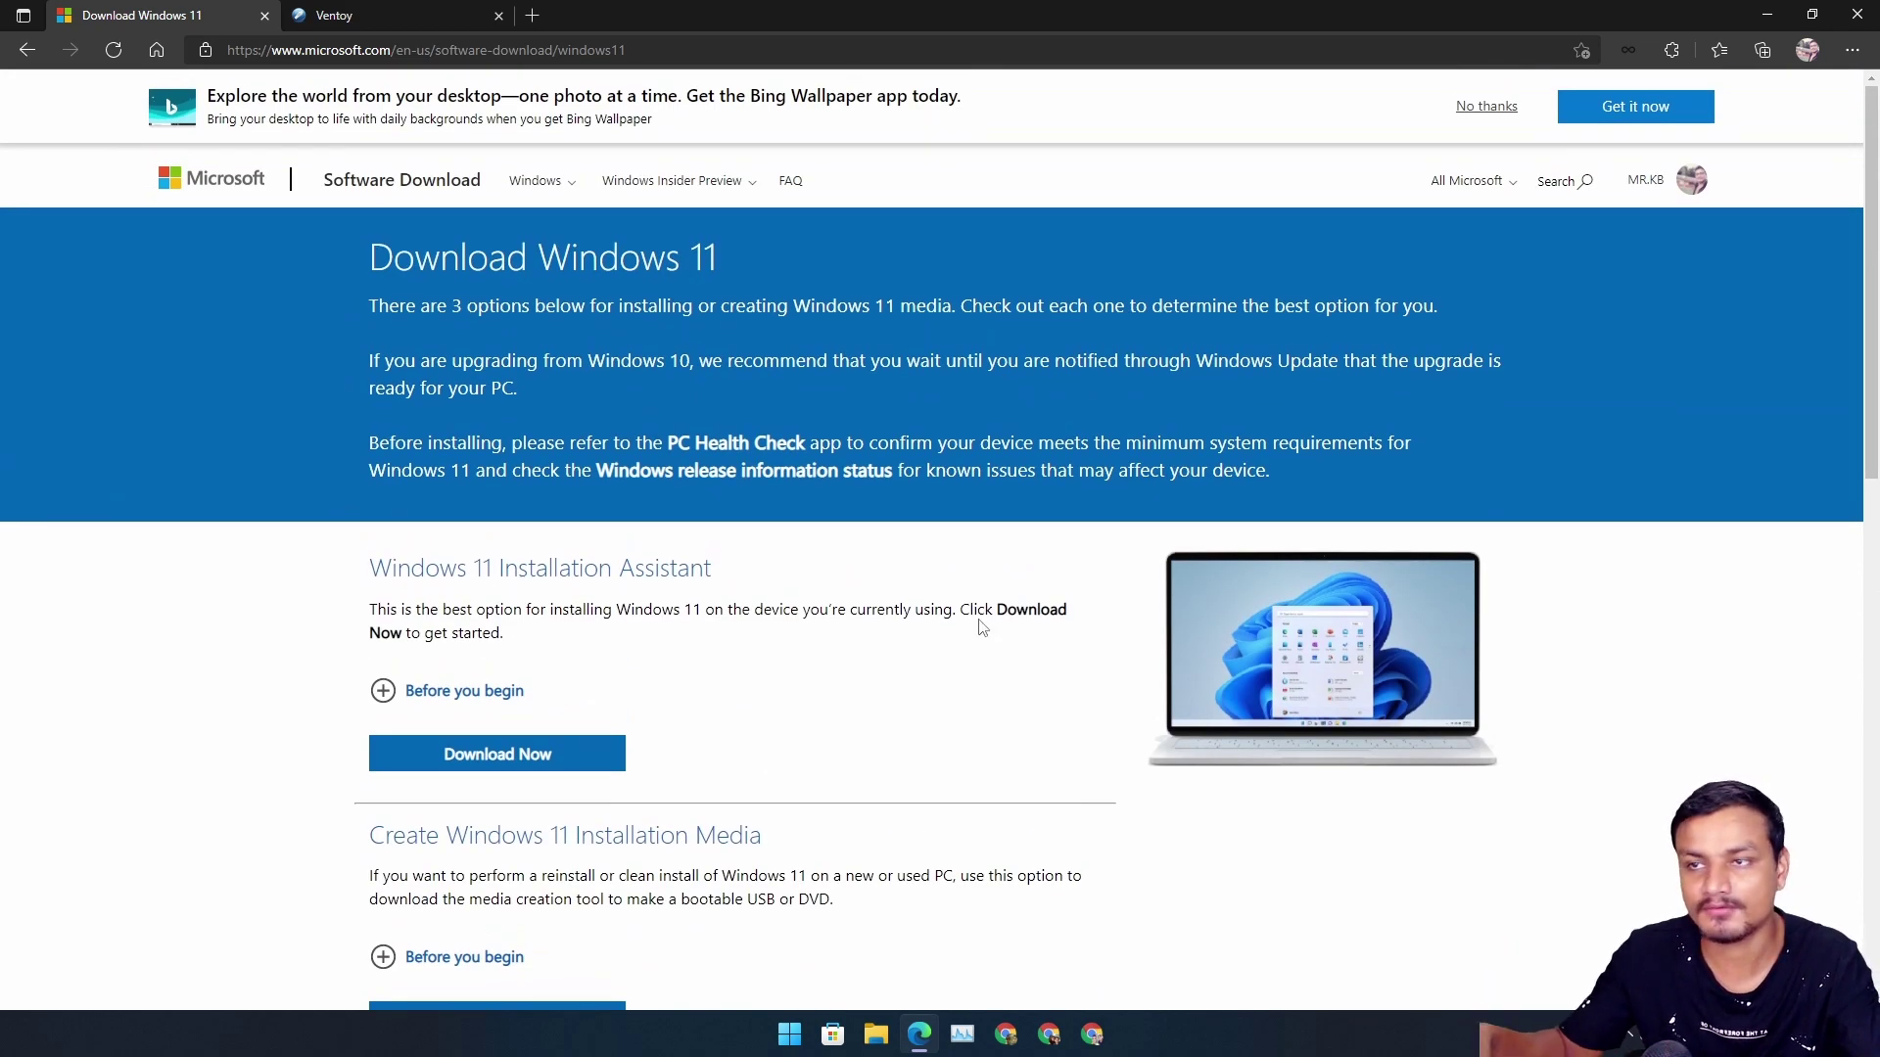
pyautogui.scroll(-5, 1008, 663)
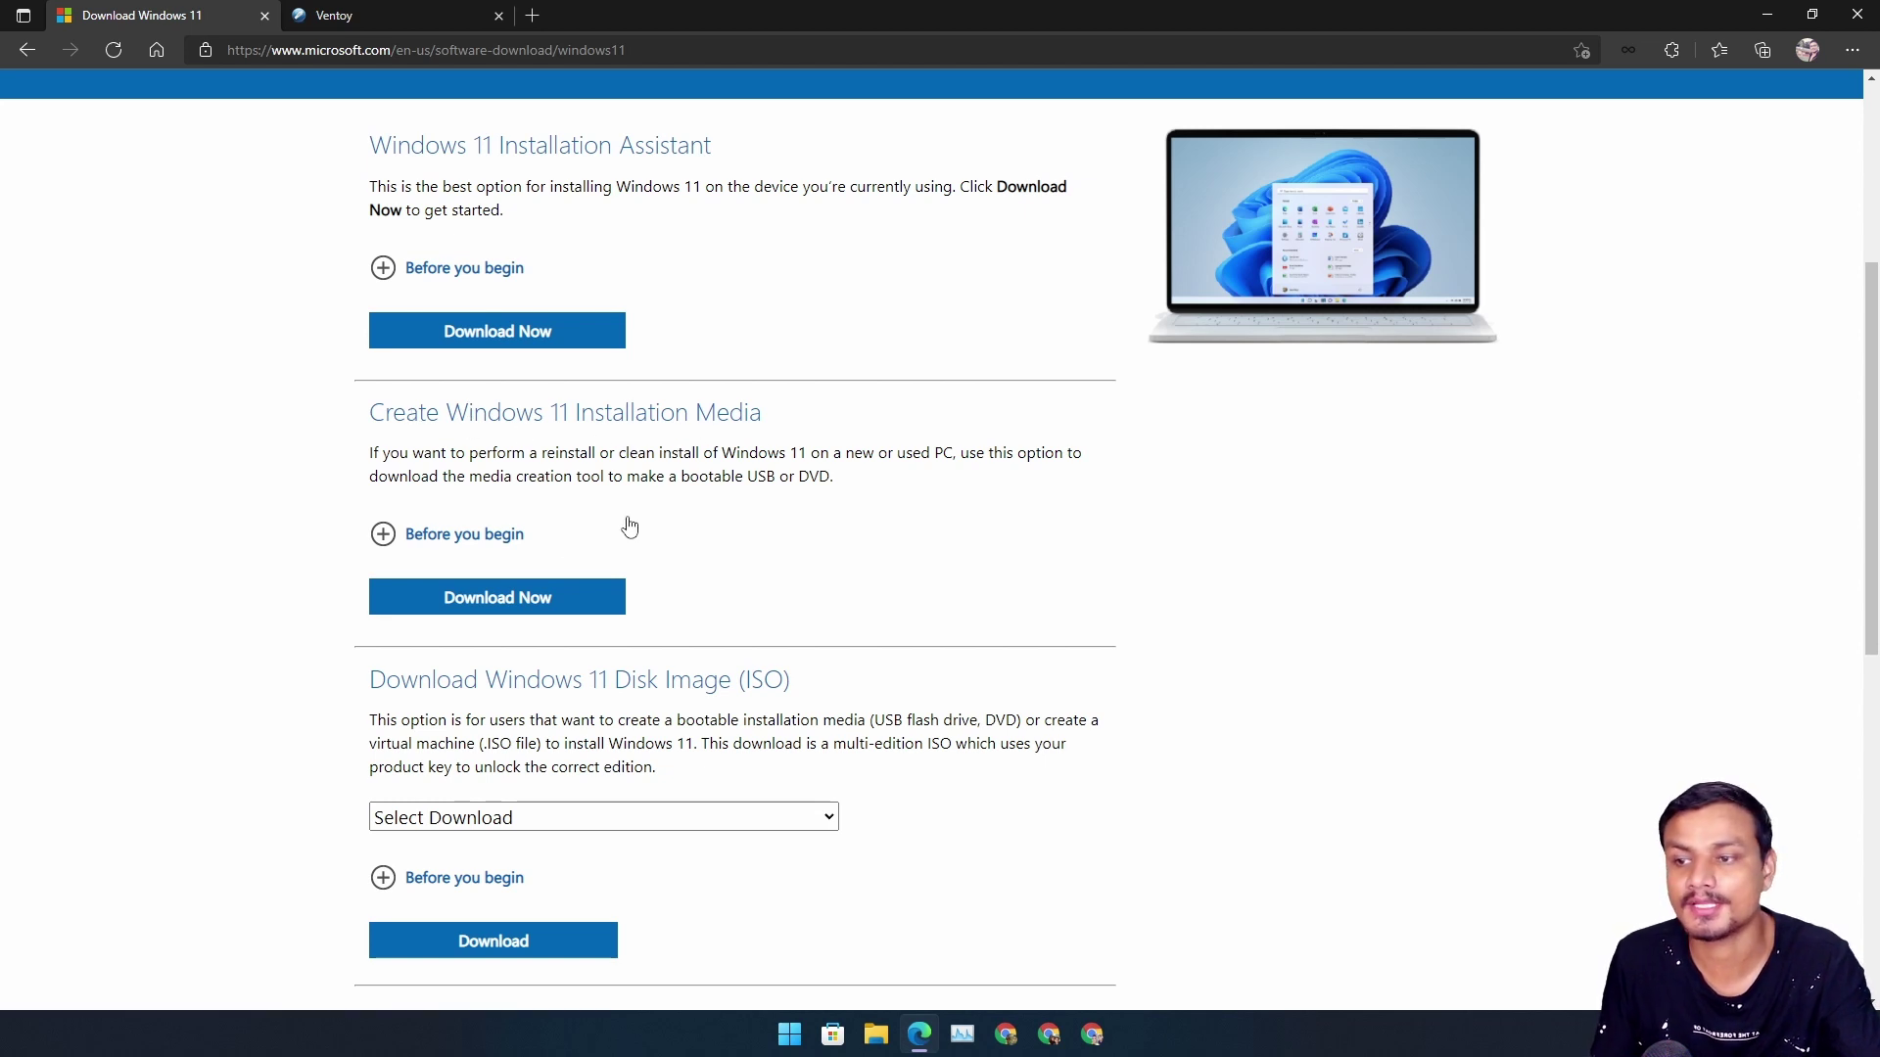
pyautogui.click(495, 605)
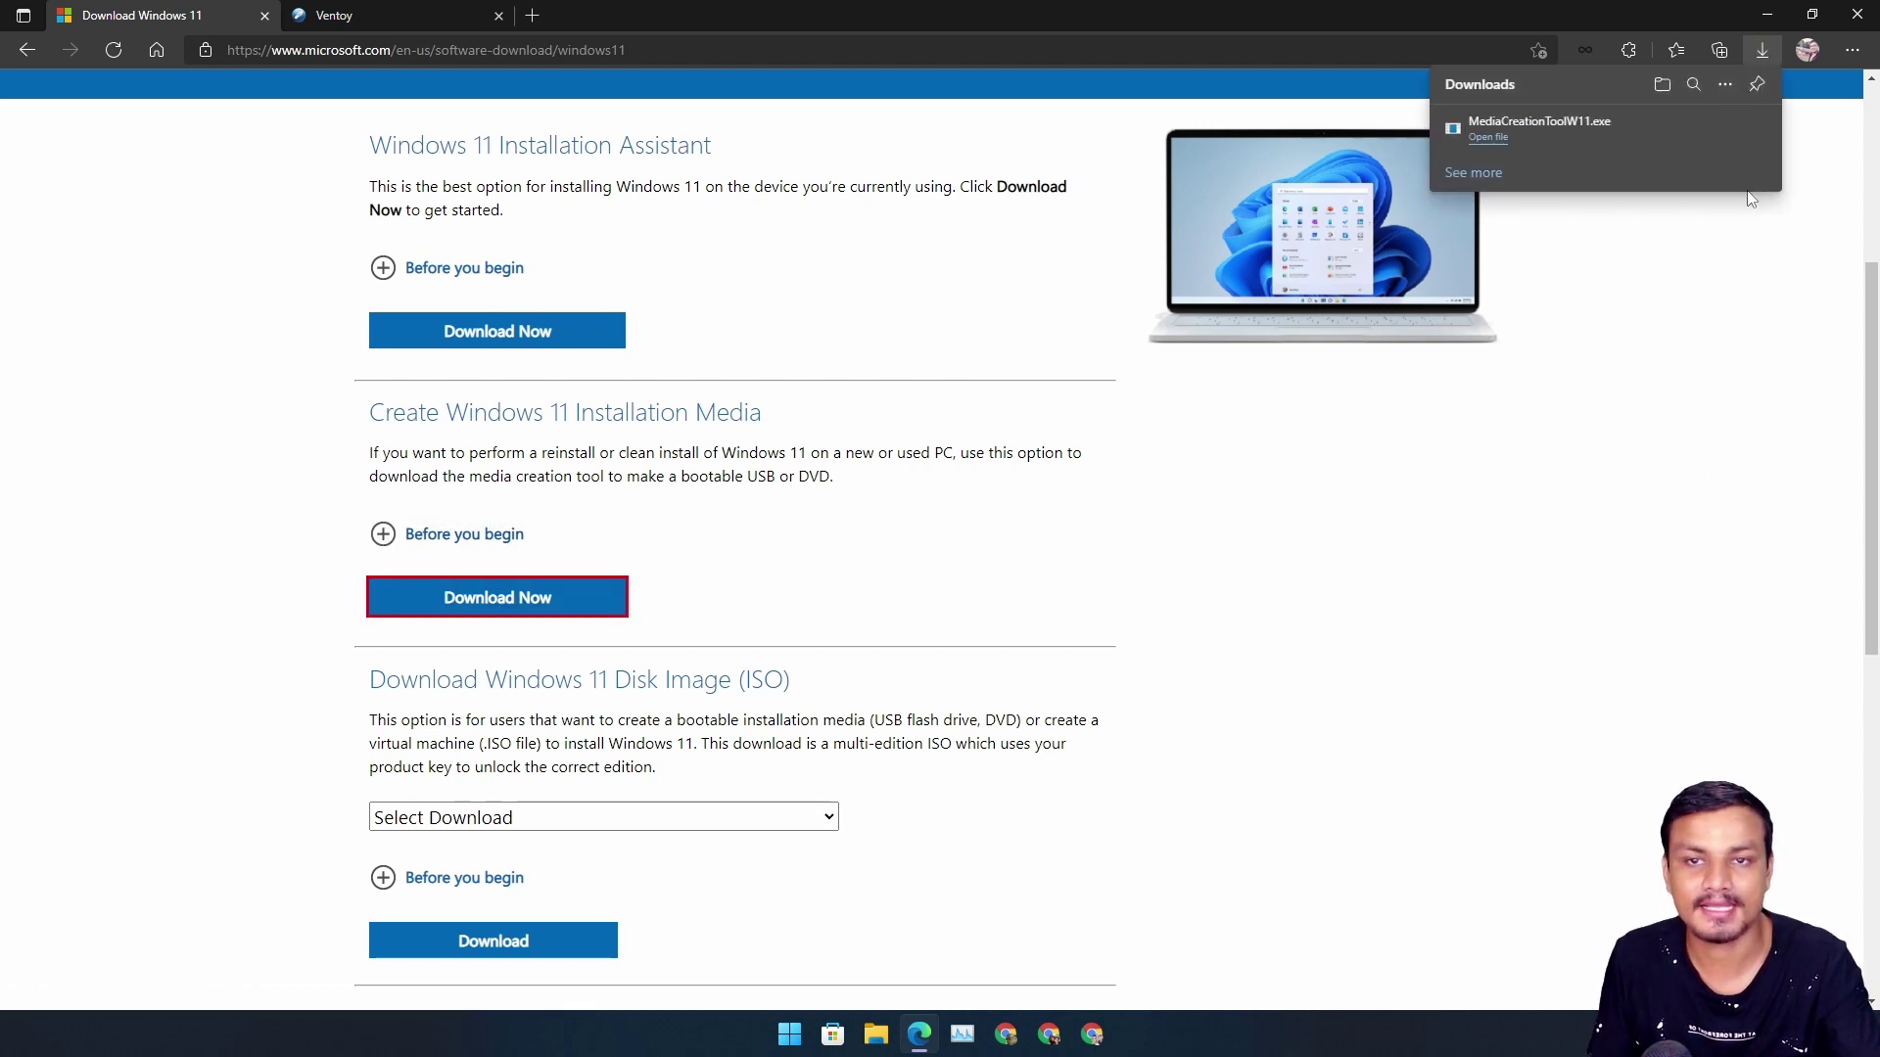
# Run the downloaded MediaCreationToolW11.exe, minimise the browser and proceed to the language and edition selection.
pyautogui.click(1497, 142)
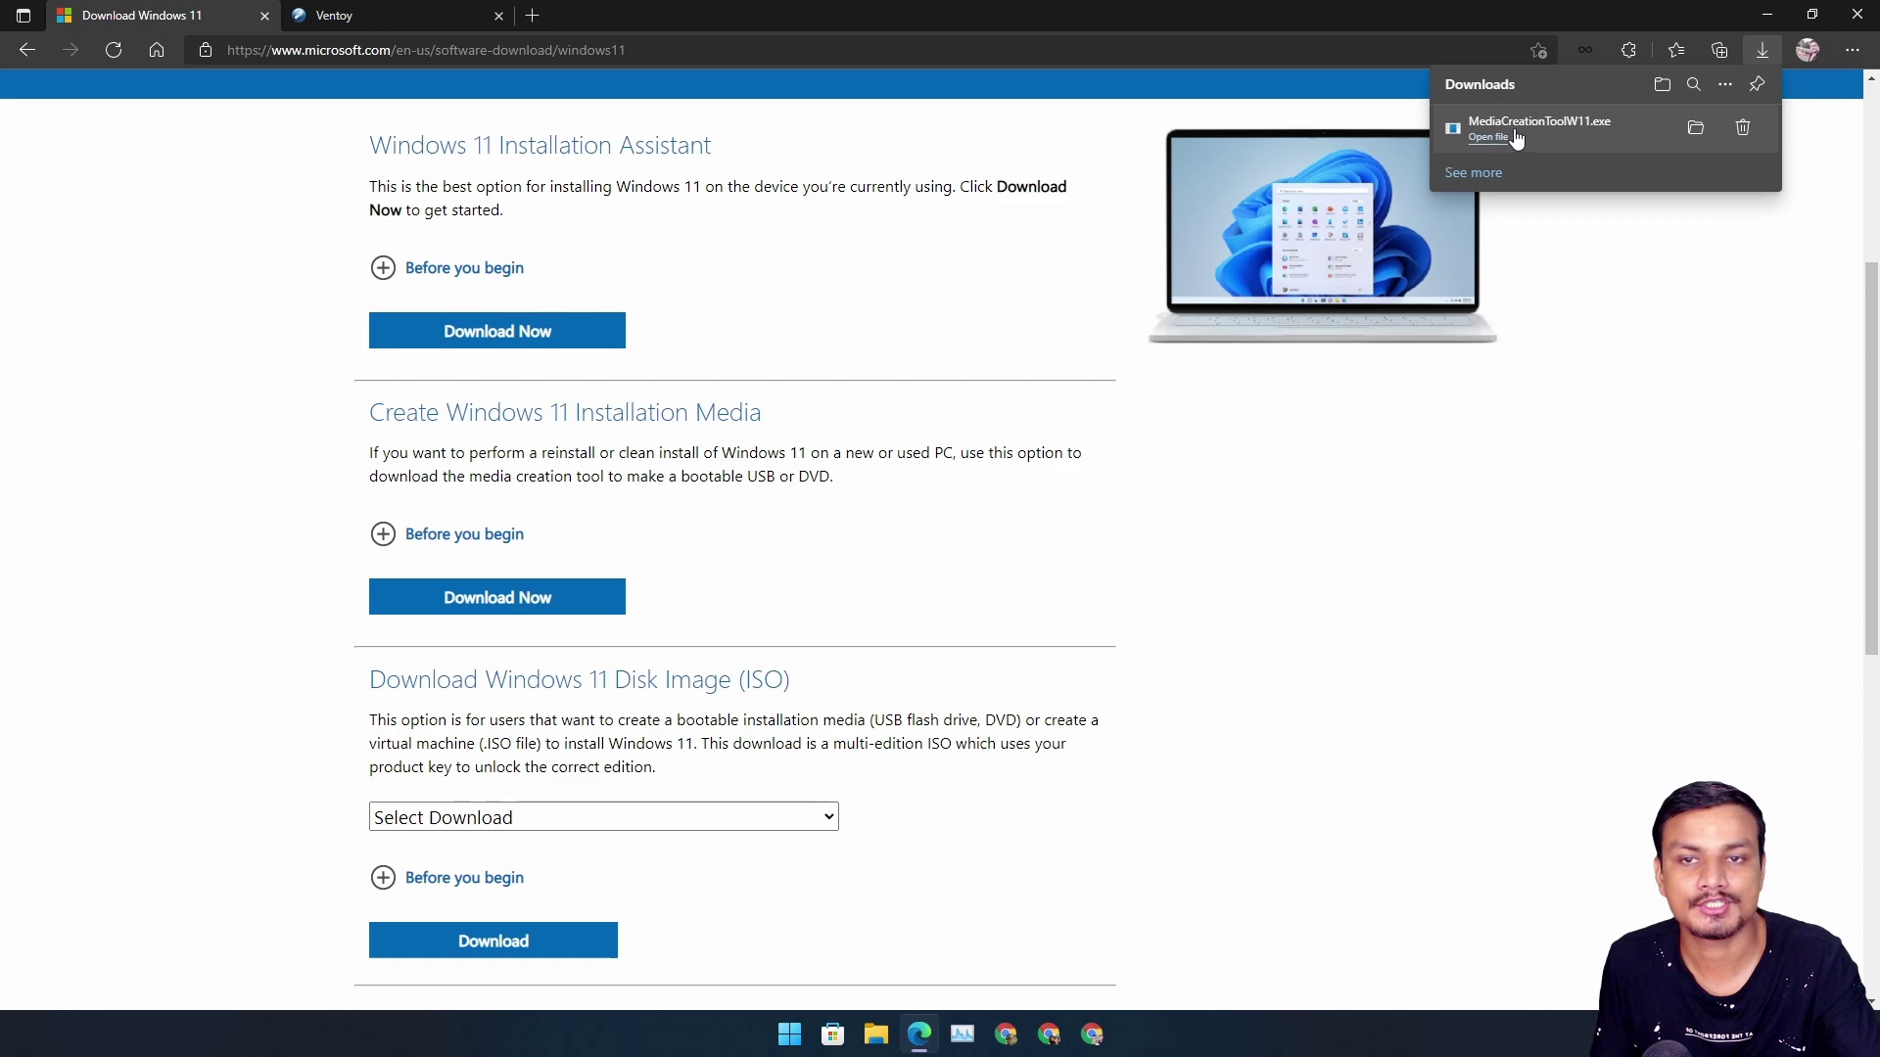
pyautogui.click(1767, 14)
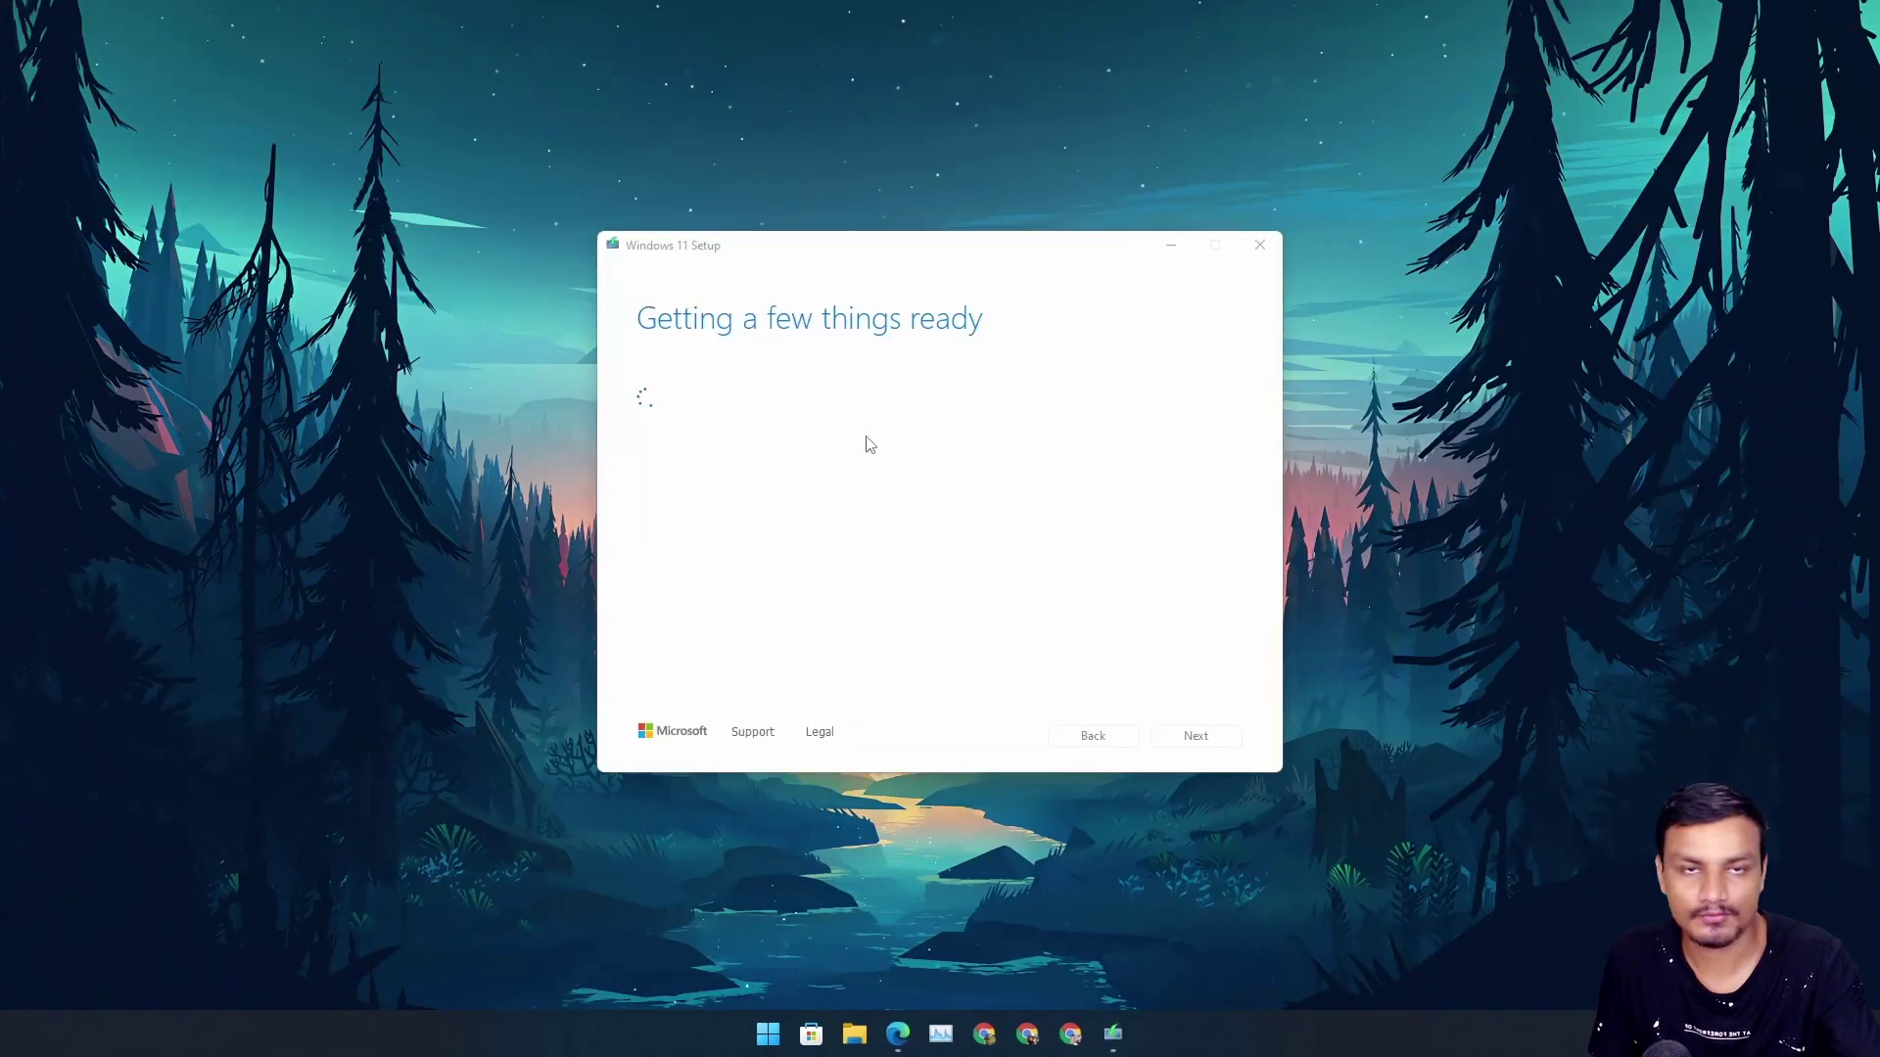
pyautogui.click(1190, 736)
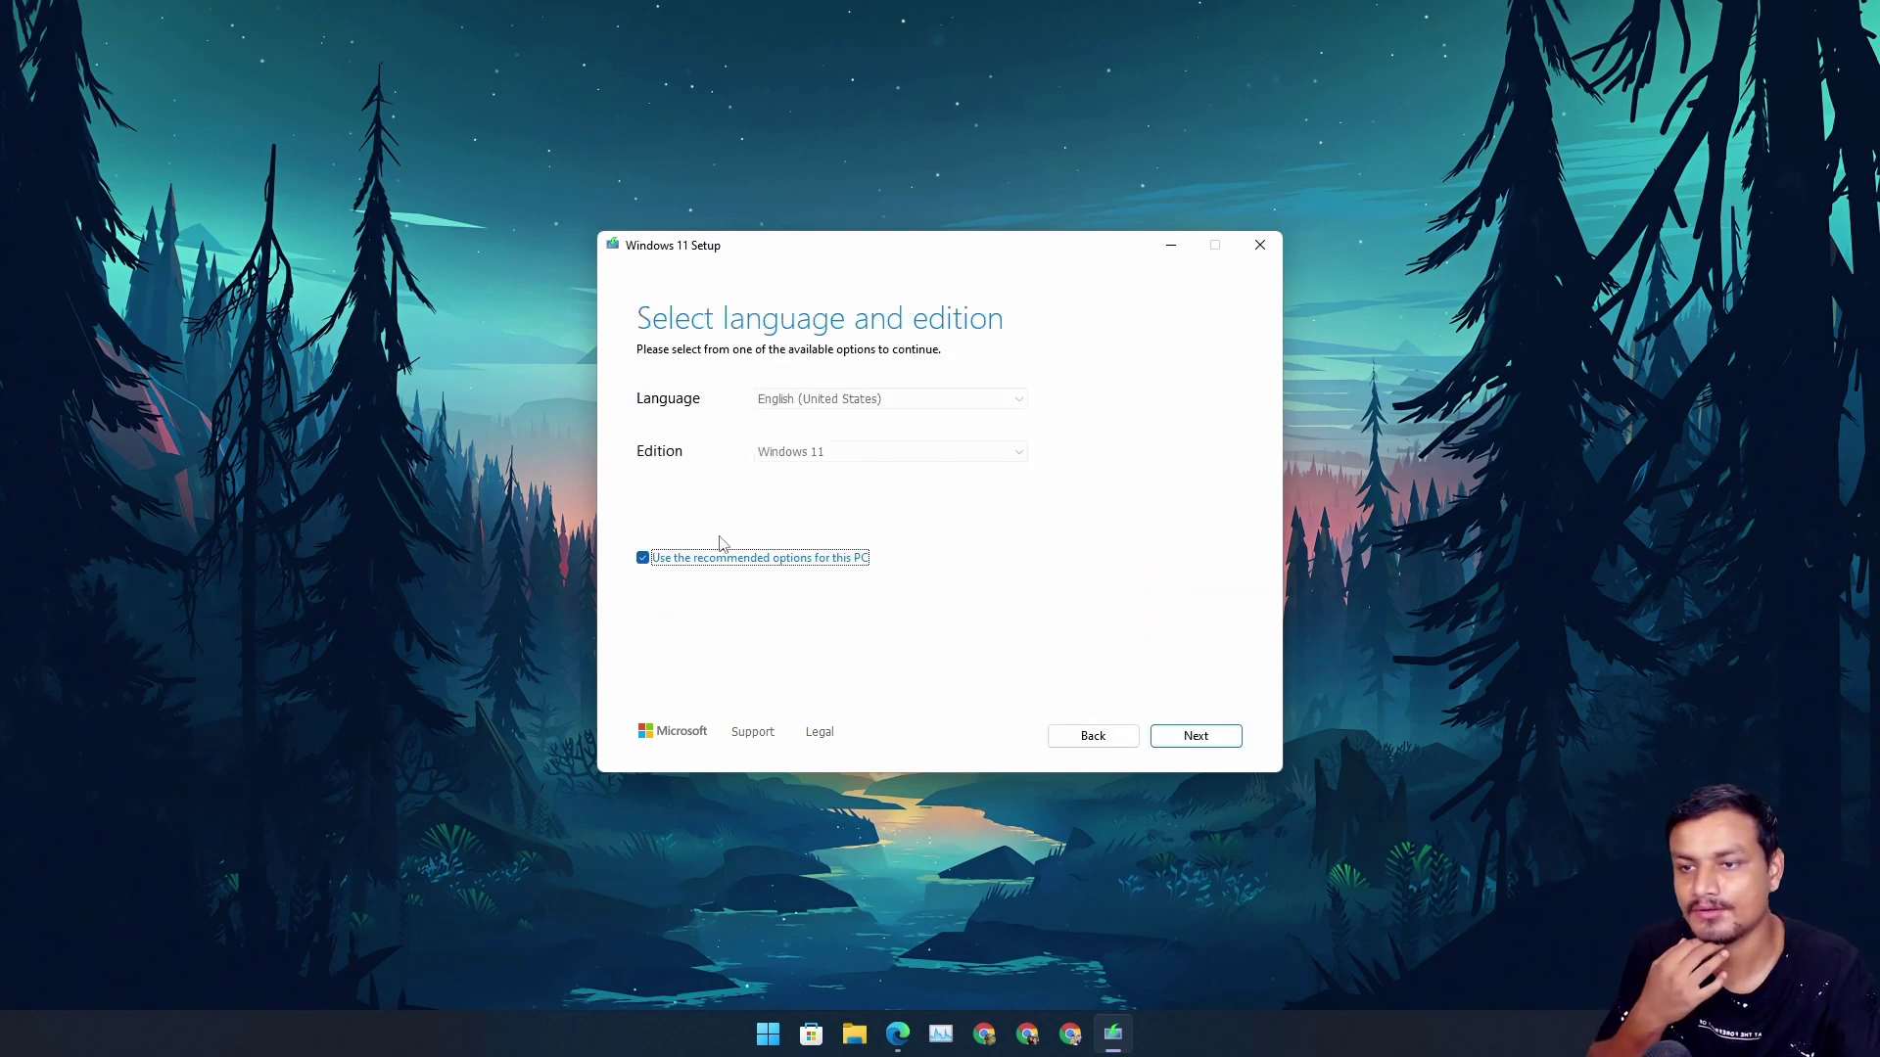
# Keep the recommended language and edition options for this PC enabled and continue to the media choice.
pyautogui.click(673, 559)
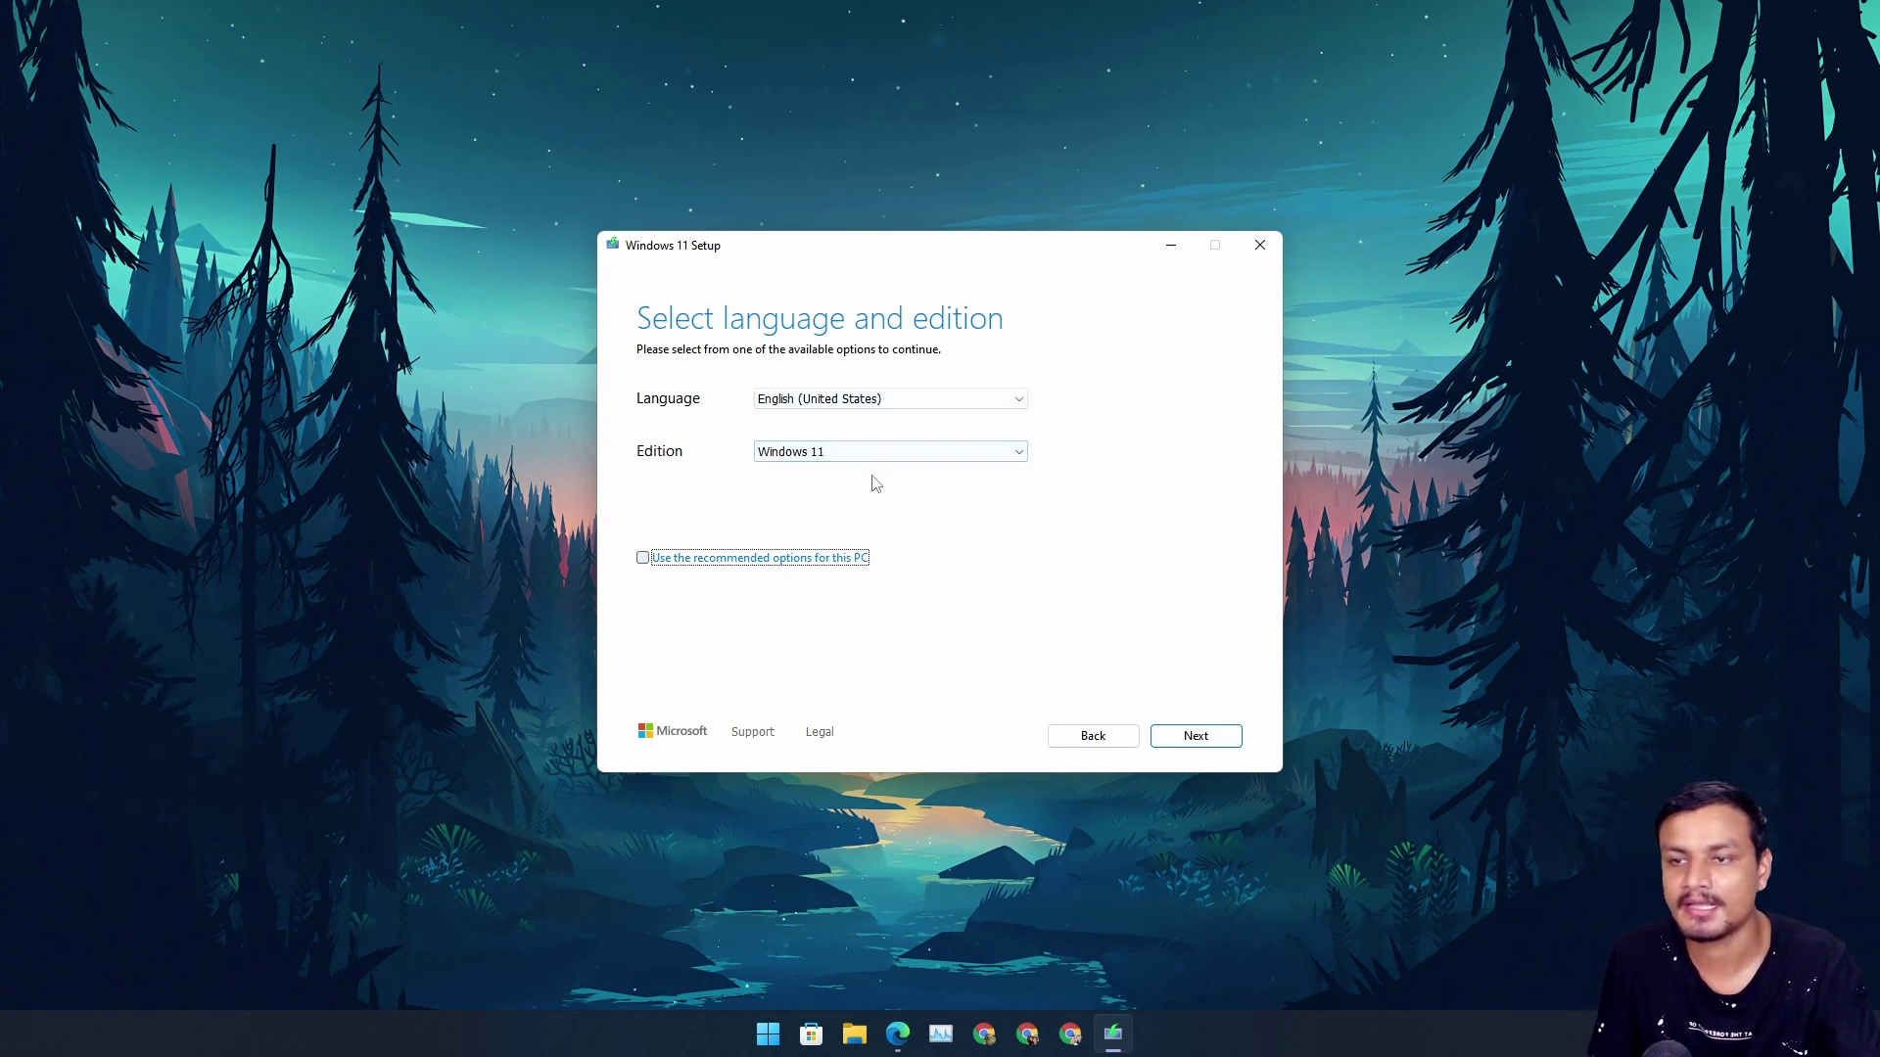
pyautogui.click(644, 560)
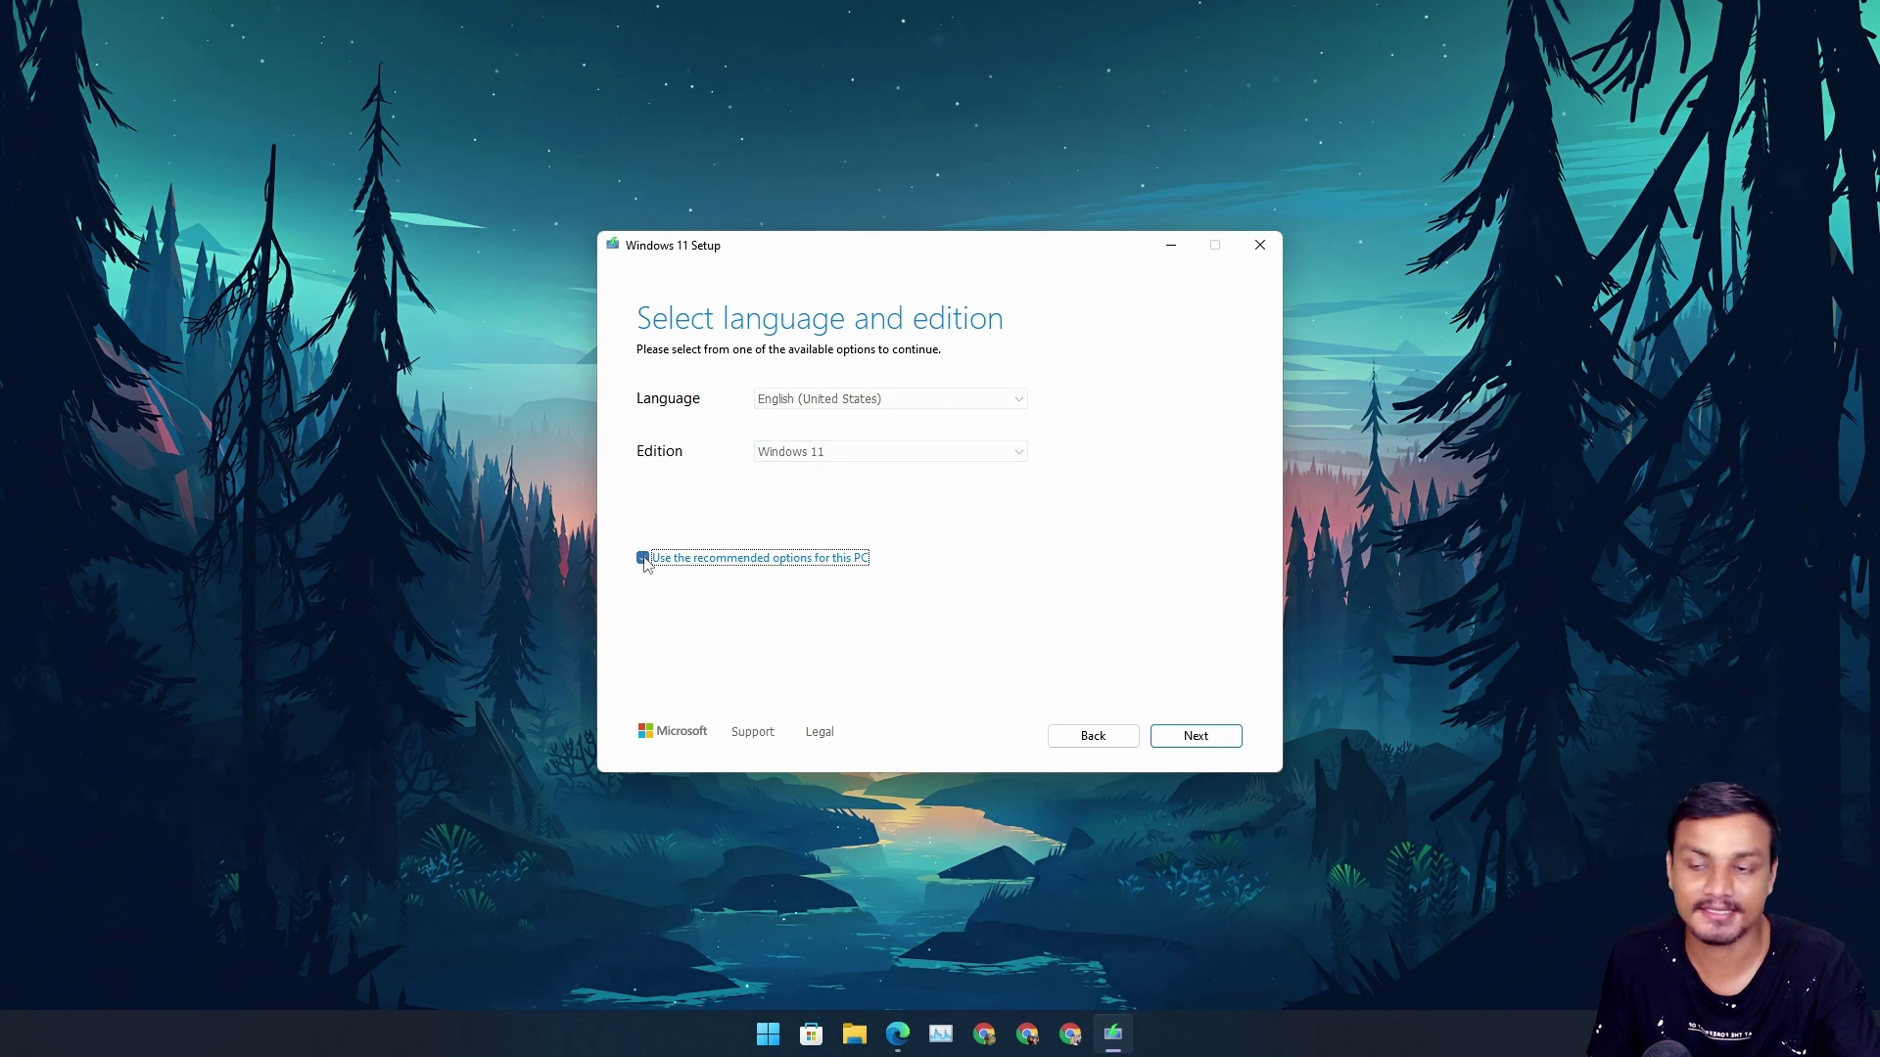
pyautogui.click(1185, 729)
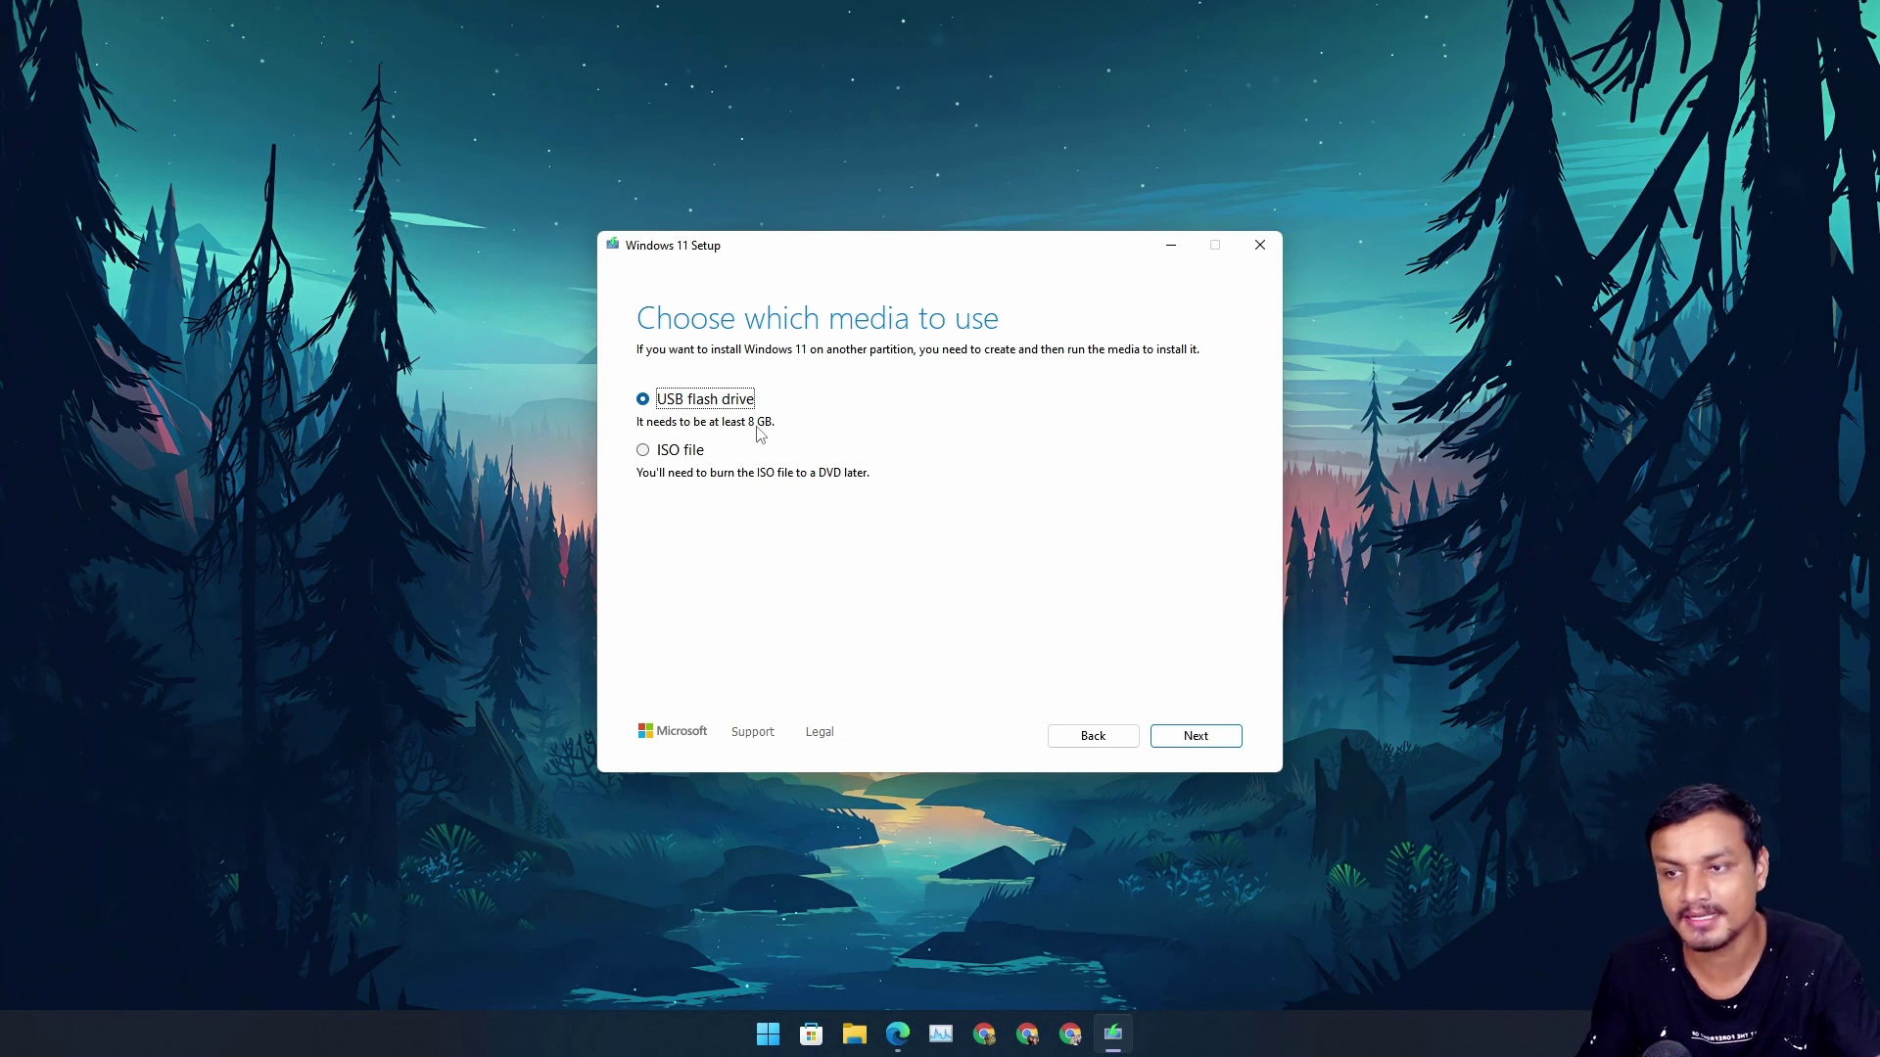
# Choose USB flash drive instead of ISO file as the installation media and continue.
pyautogui.click(679, 456)
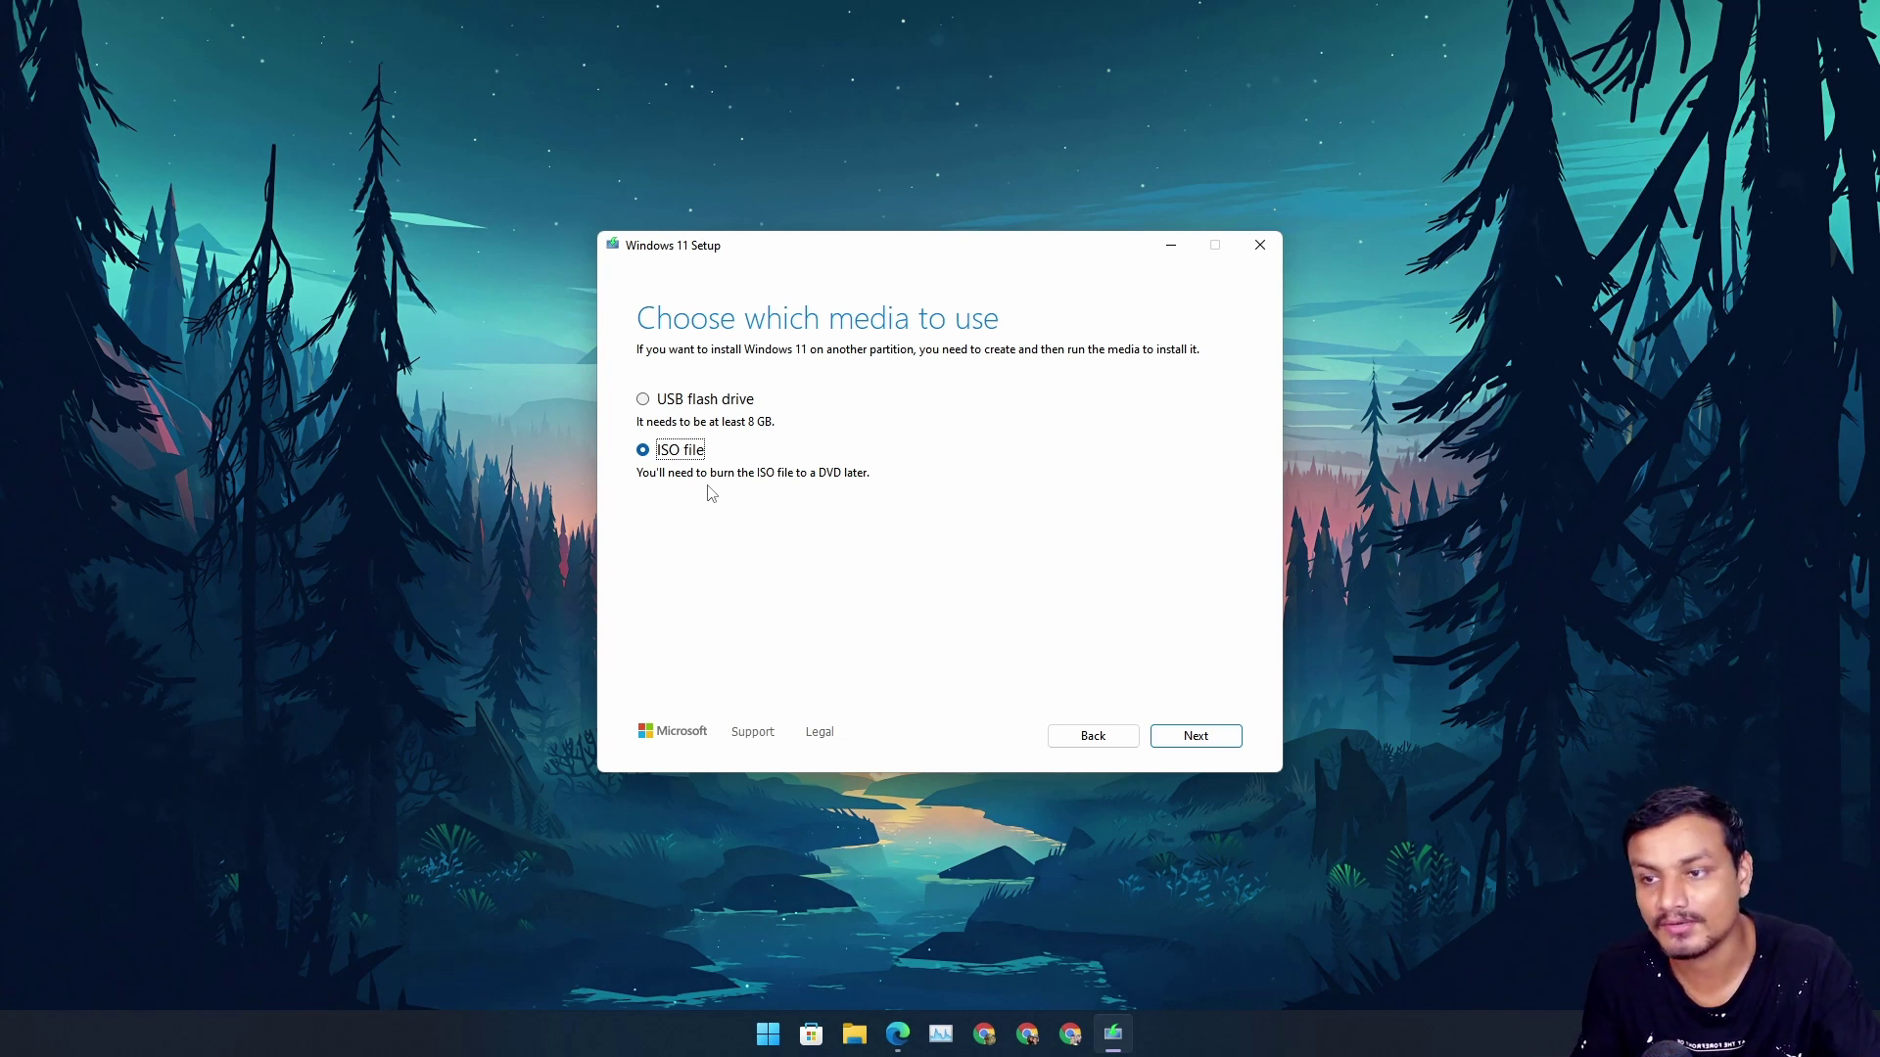
pyautogui.click(644, 402)
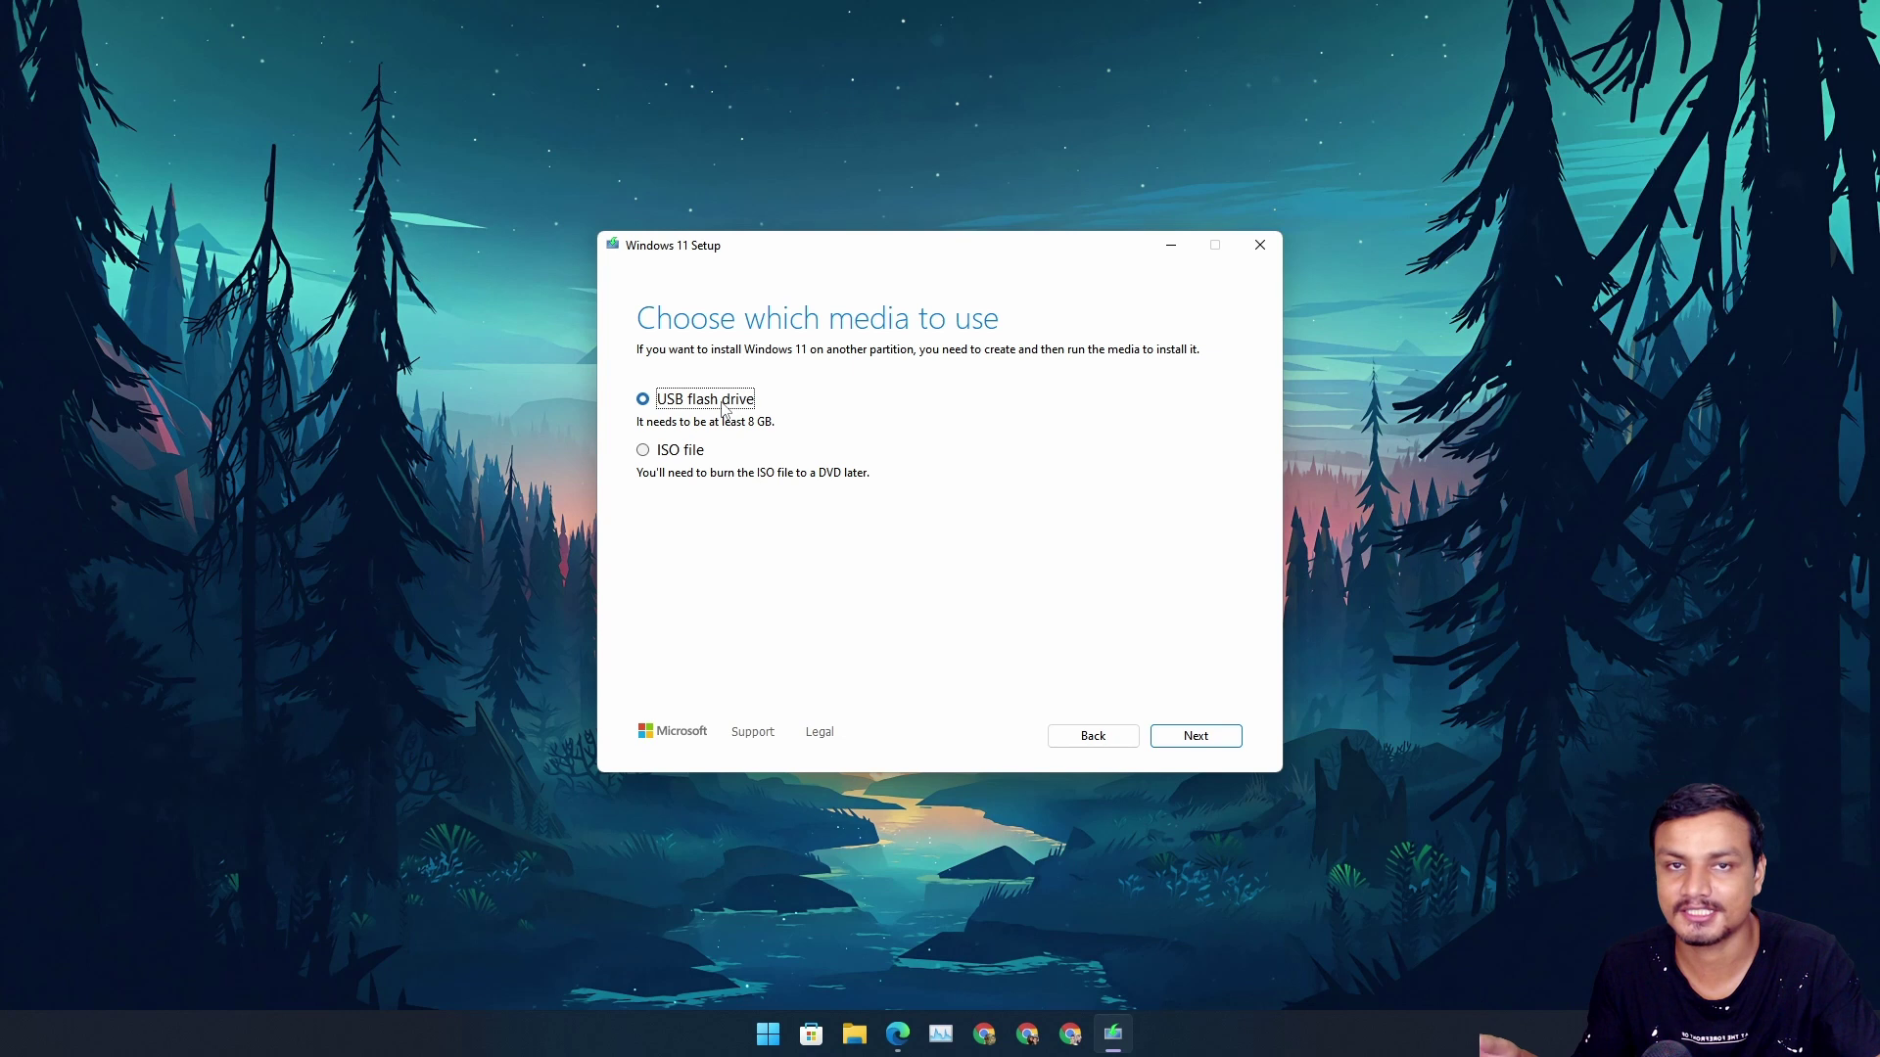
pyautogui.click(1193, 744)
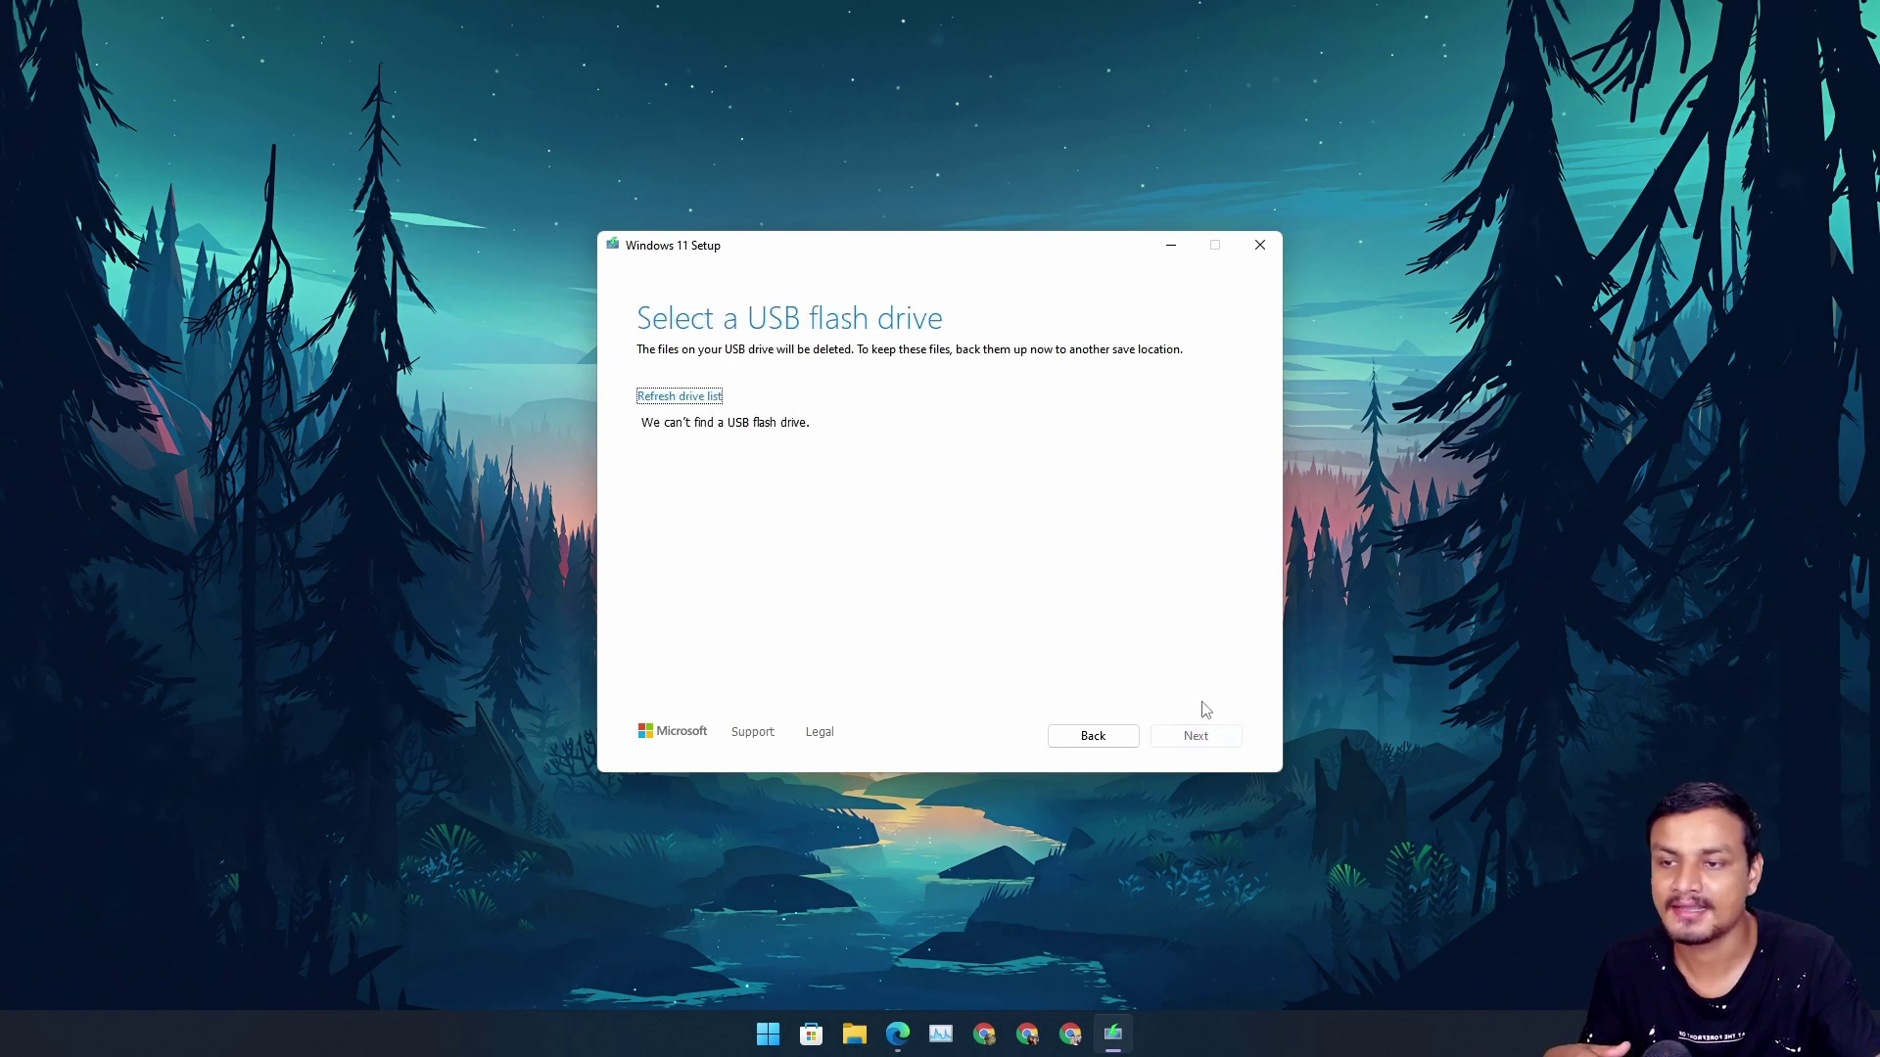
# Refresh the list of removable drives and start creating the Windows 11 media on USB drive F:.
pyautogui.click(698, 396)
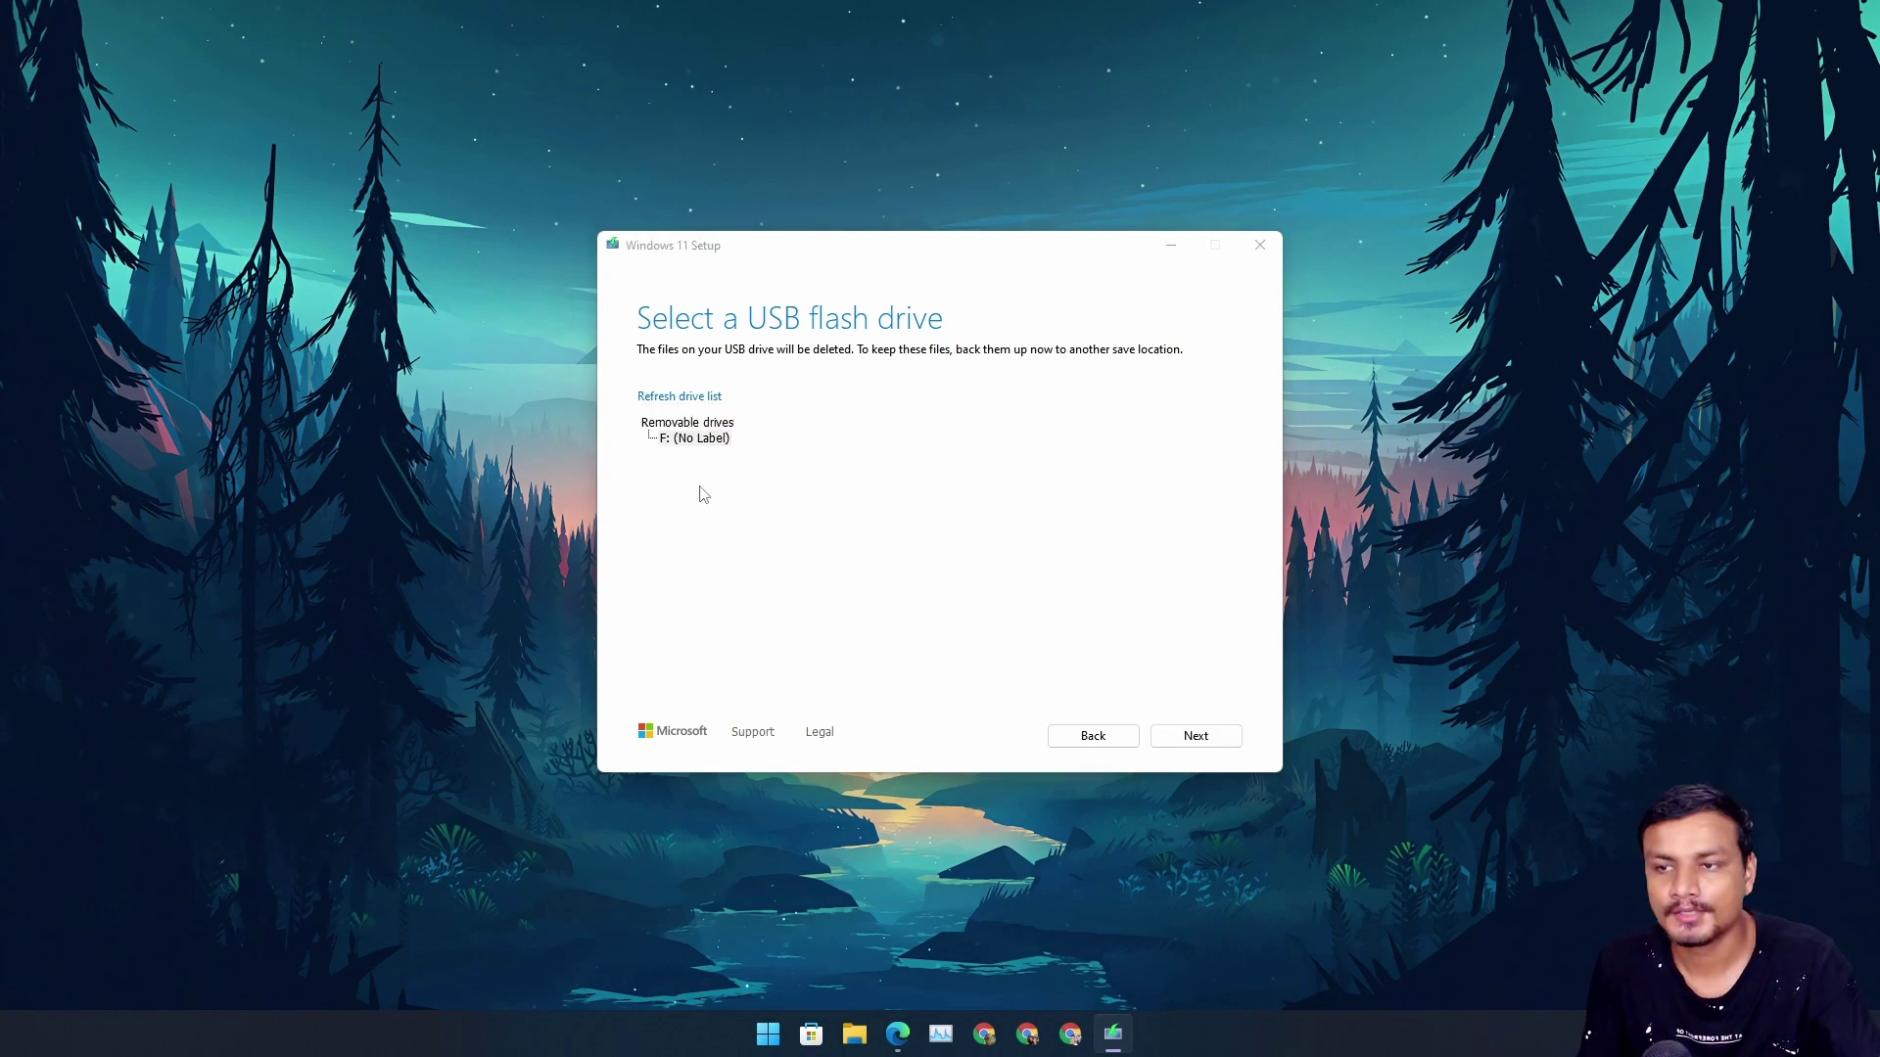
pyautogui.click(670, 397)
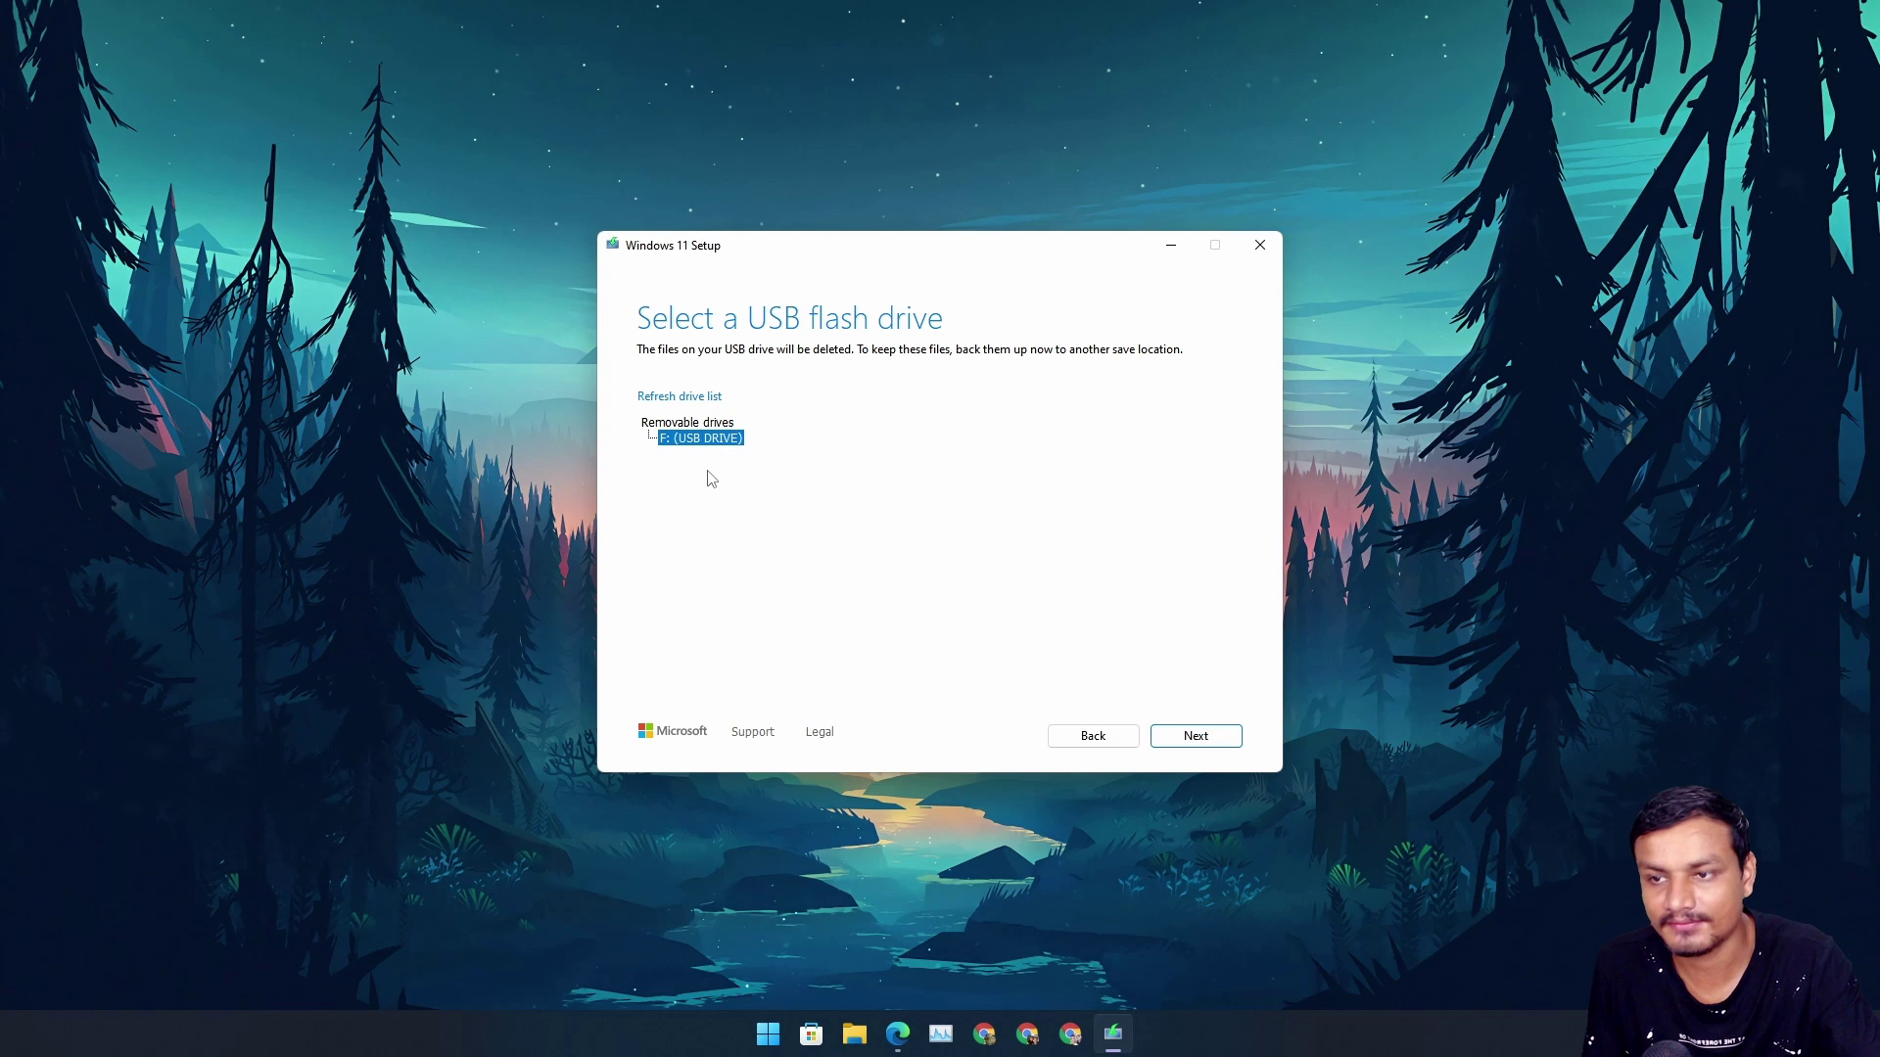
pyautogui.click(1198, 736)
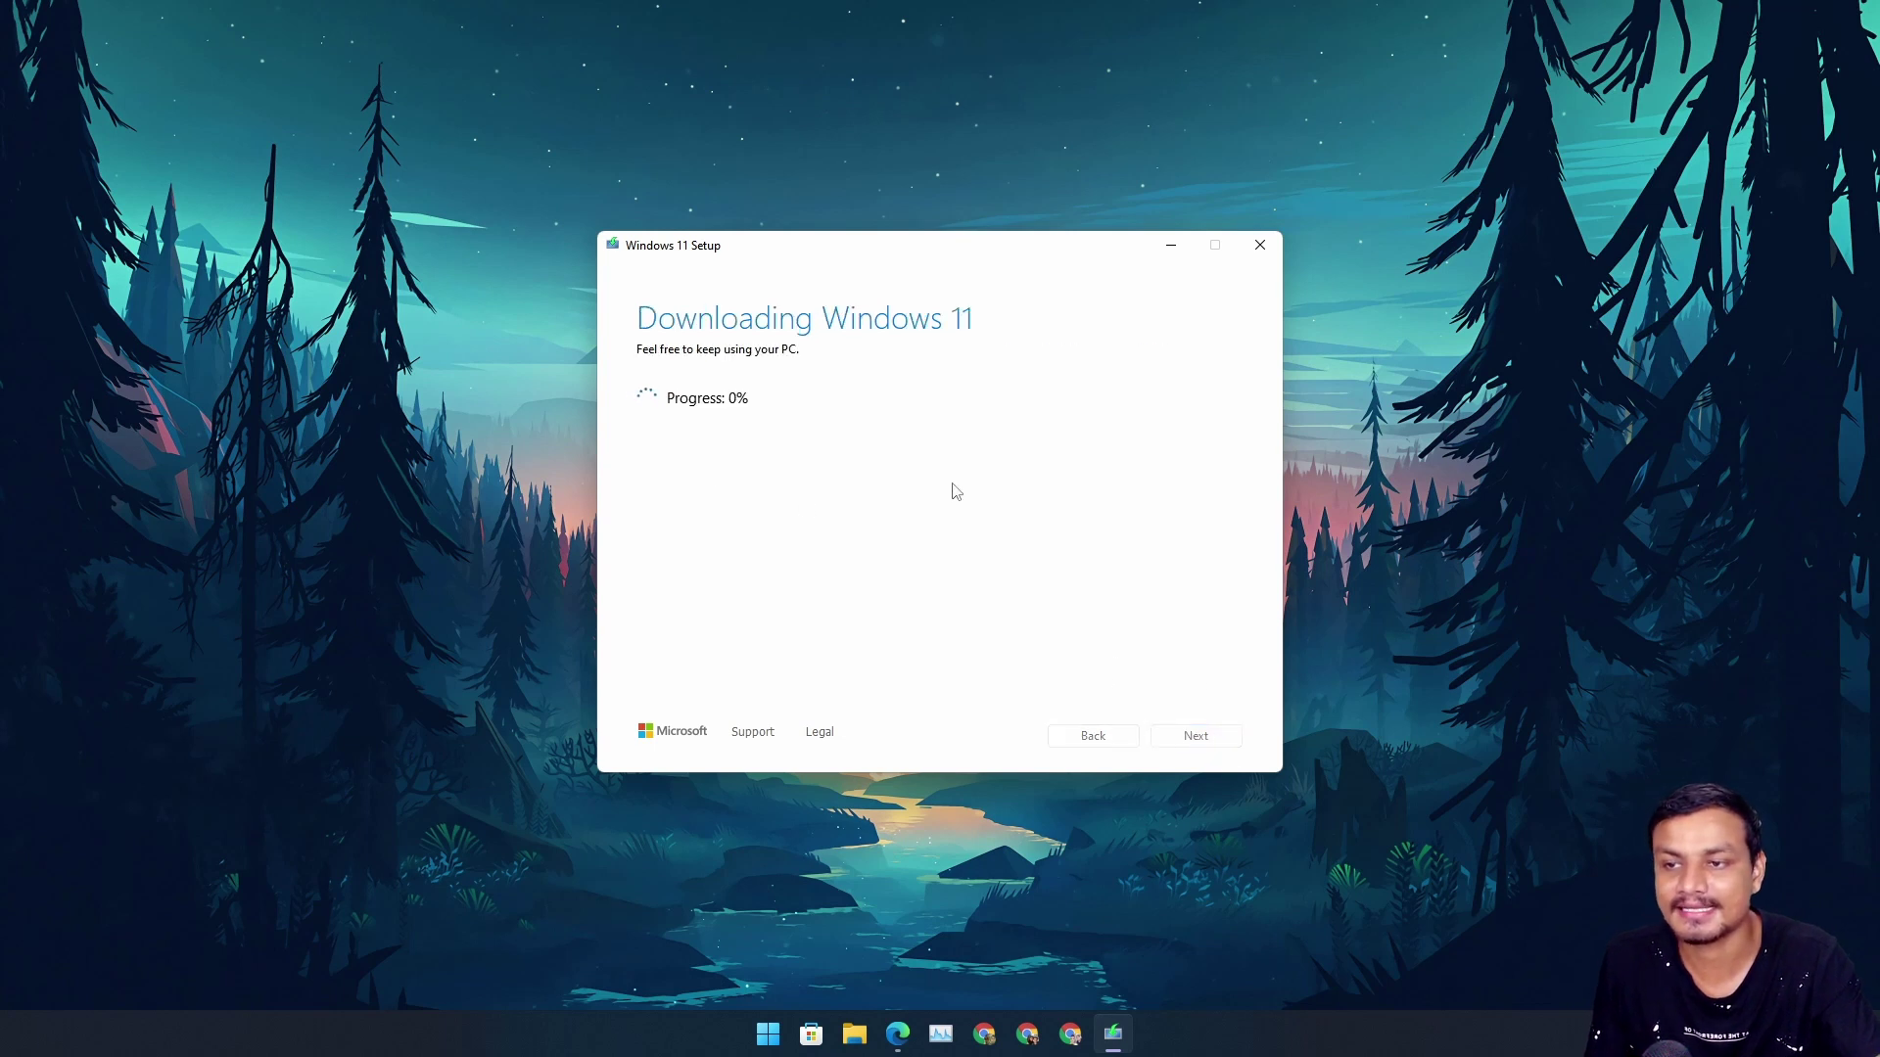
pyautogui.moveTo(936, 259); pyautogui.dragTo(911, 269)
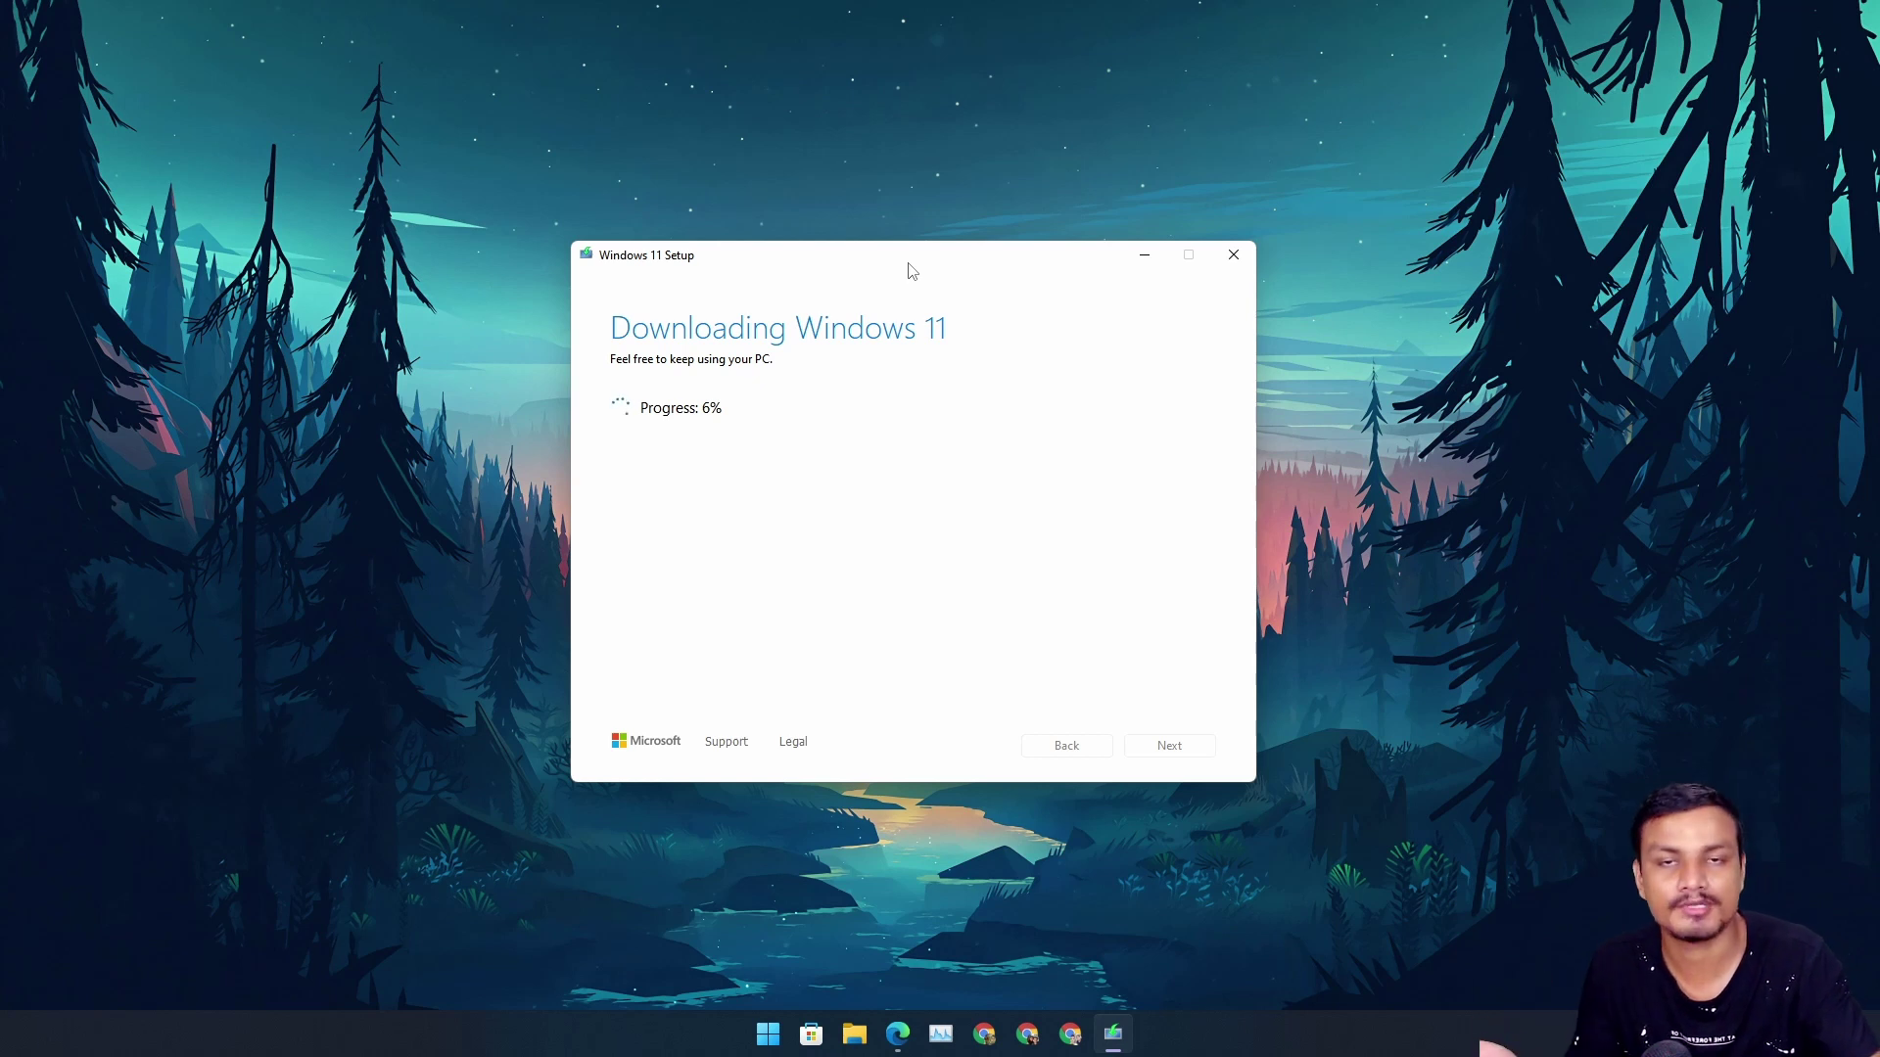
pyautogui.moveTo(912, 271); pyautogui.dragTo(917, 257)
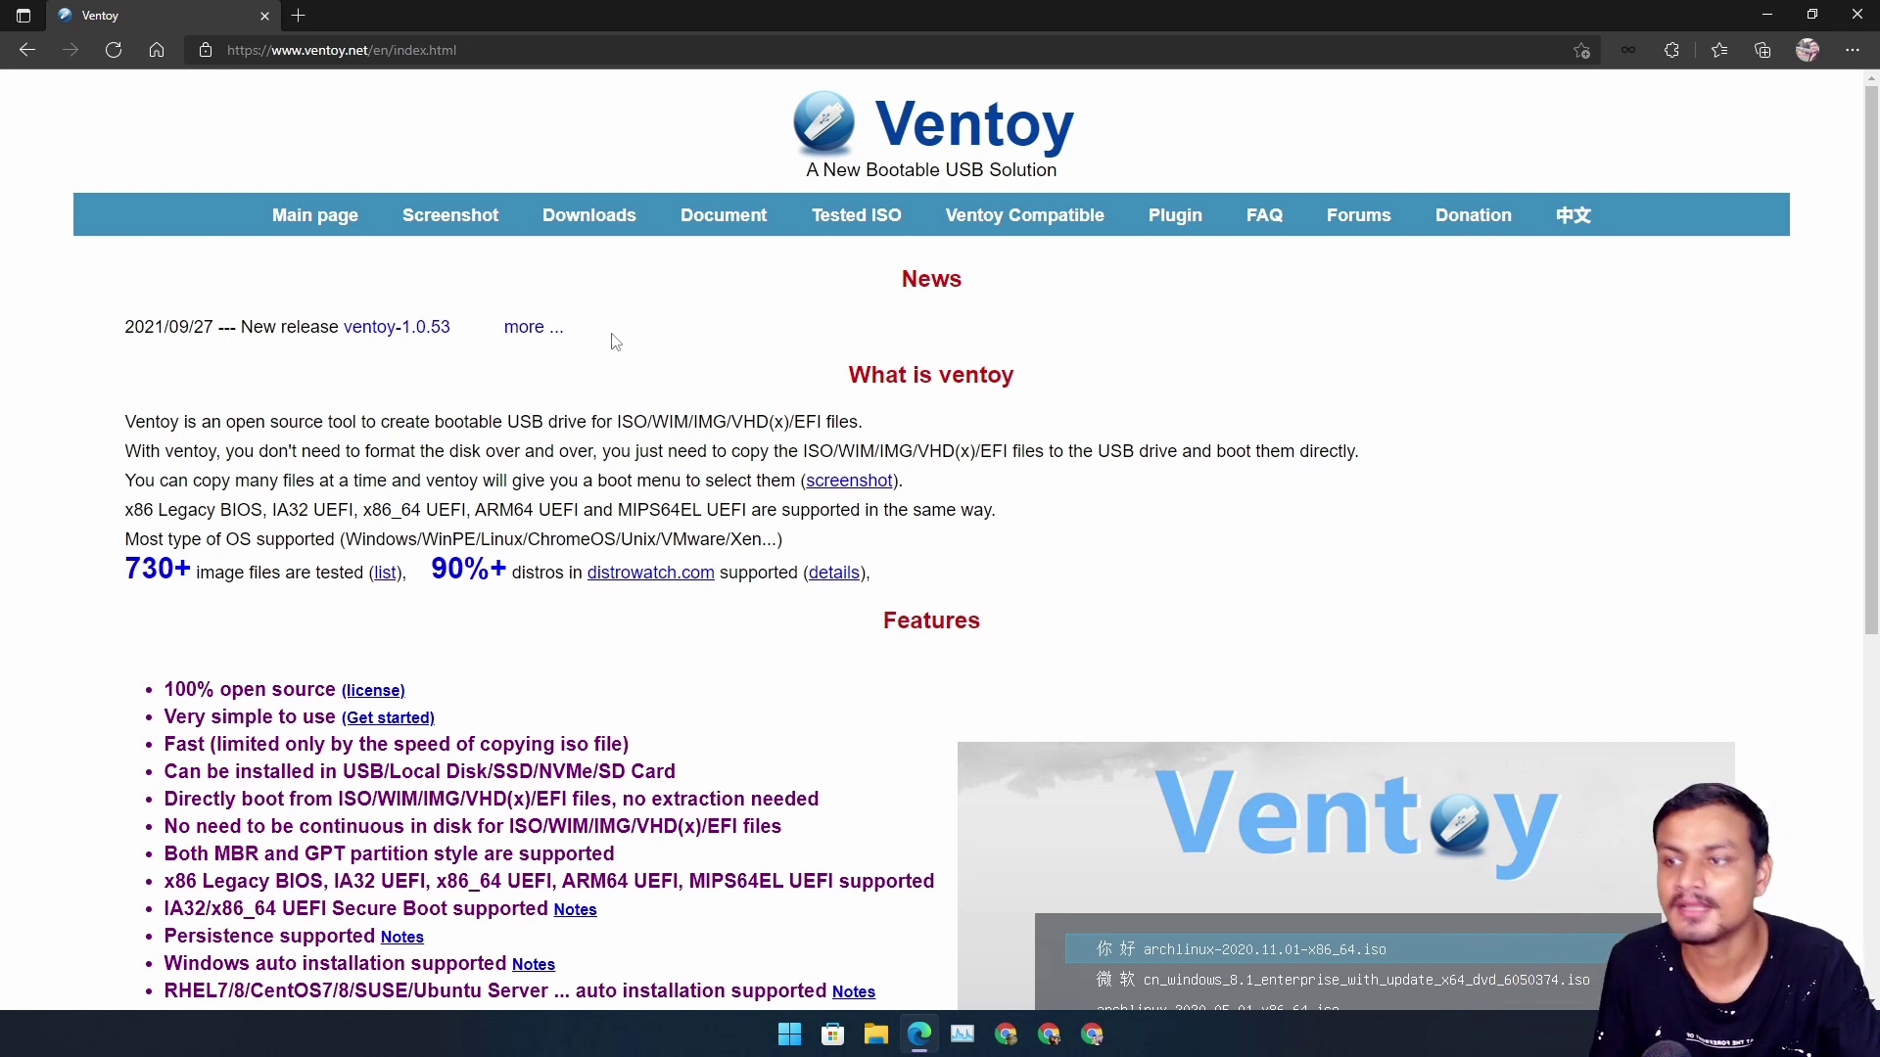
# Download ventoy-1.0.53-windows.zip from the Ventoy GitHub releases page, reached through the Ventoy site's downloads page.
pyautogui.click(612, 219)
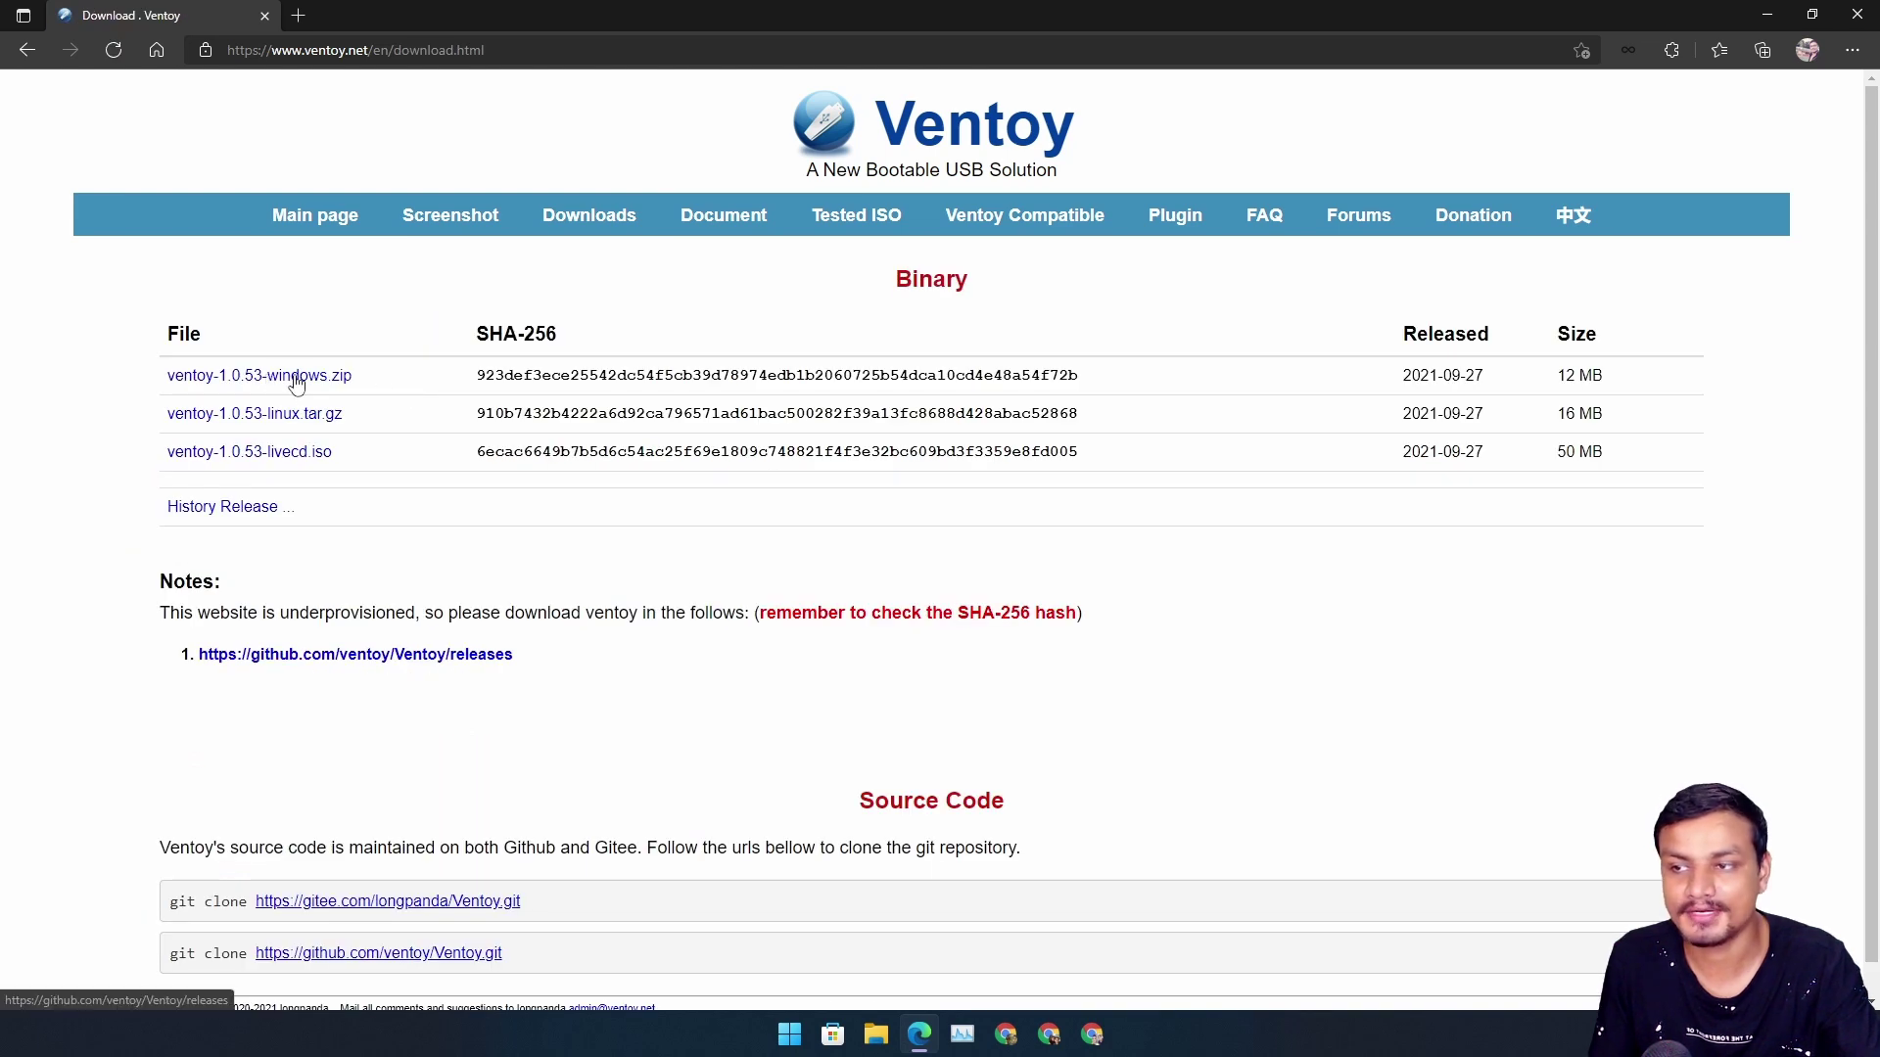
pyautogui.click(298, 380)
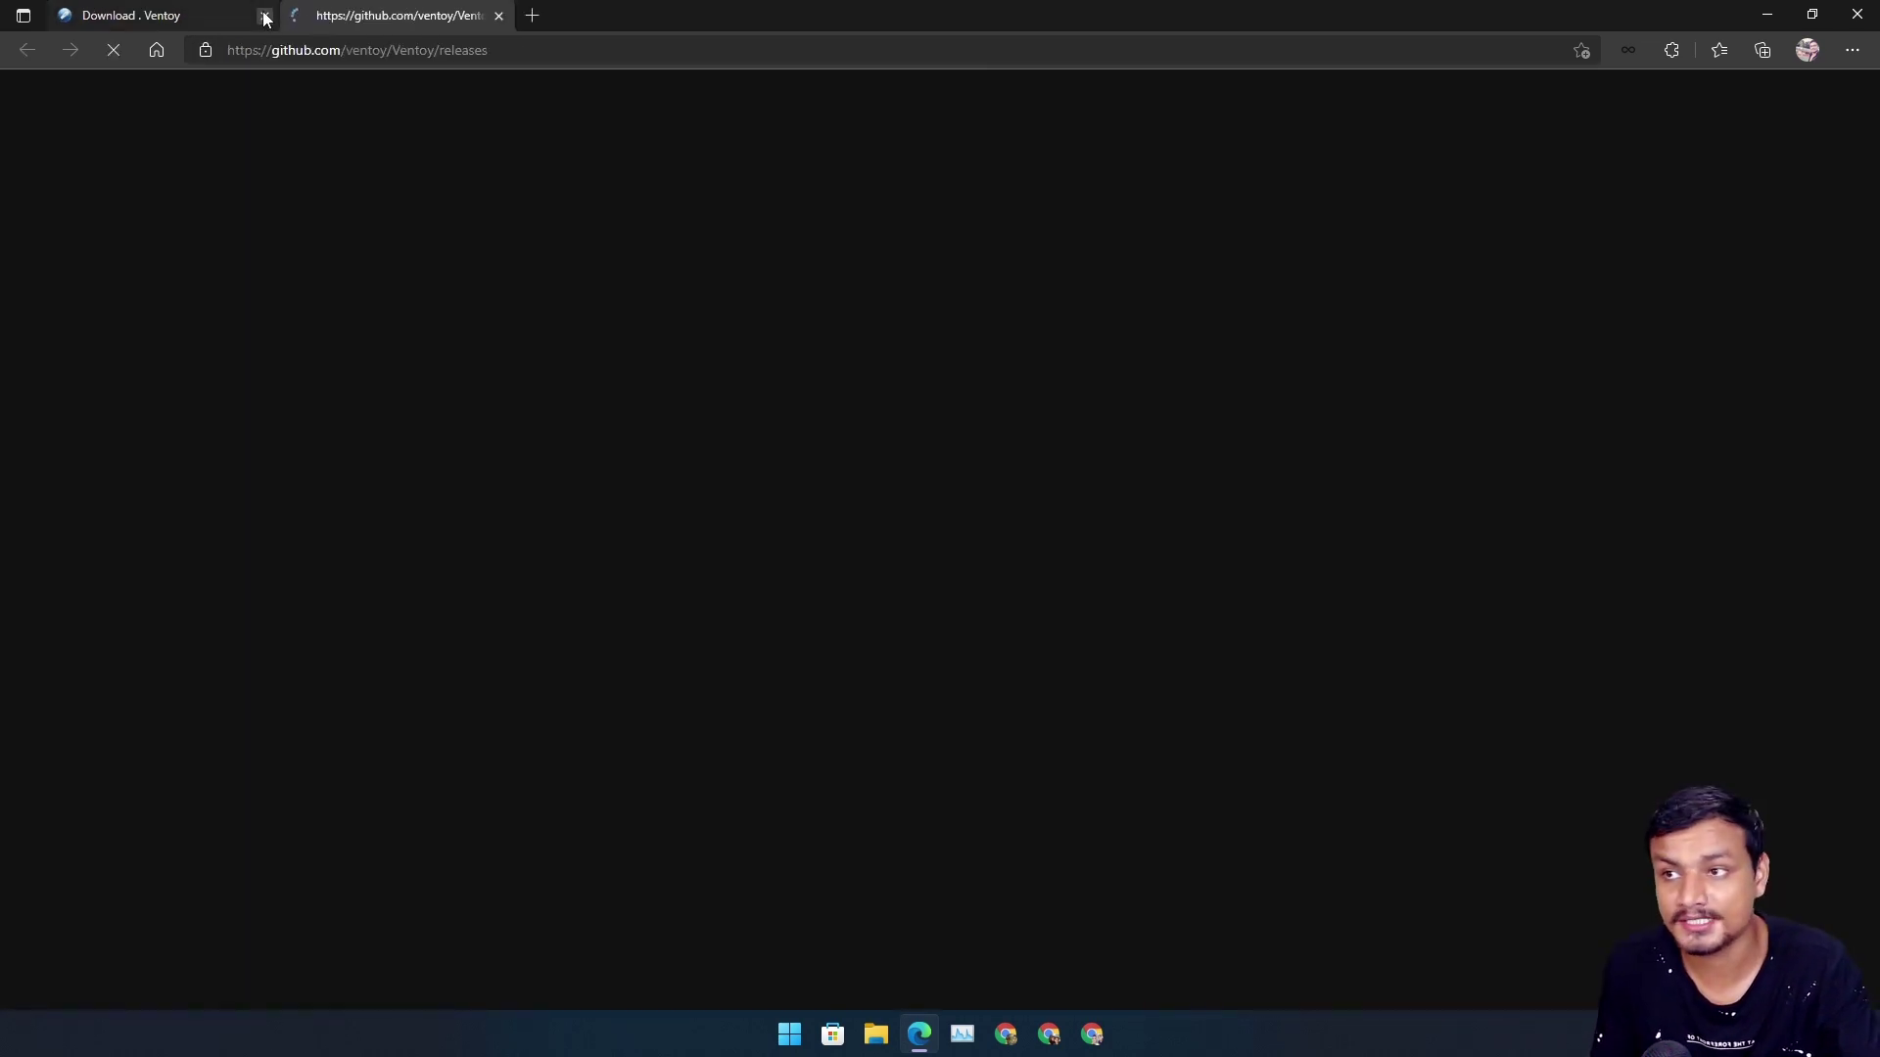
pyautogui.click(265, 15)
pyautogui.scroll(-3, 996, 529)
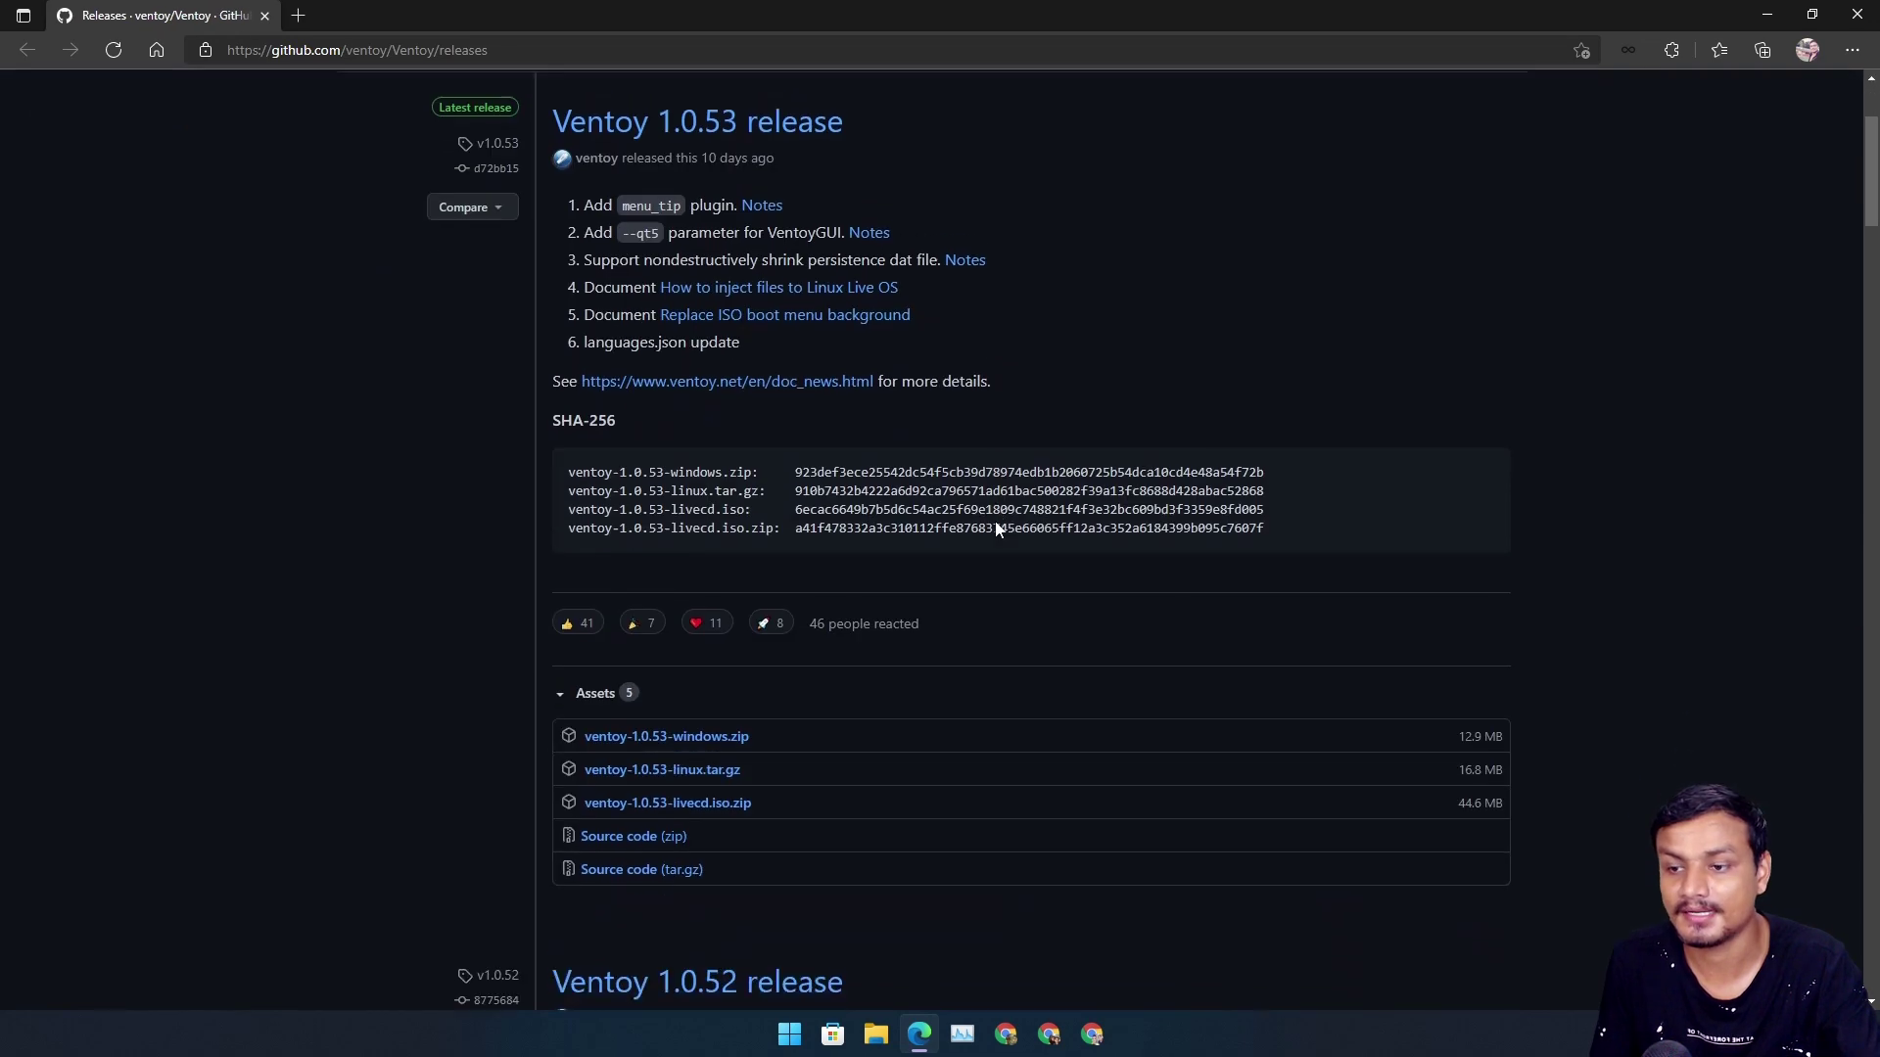
pyautogui.scroll(-1, 997, 528)
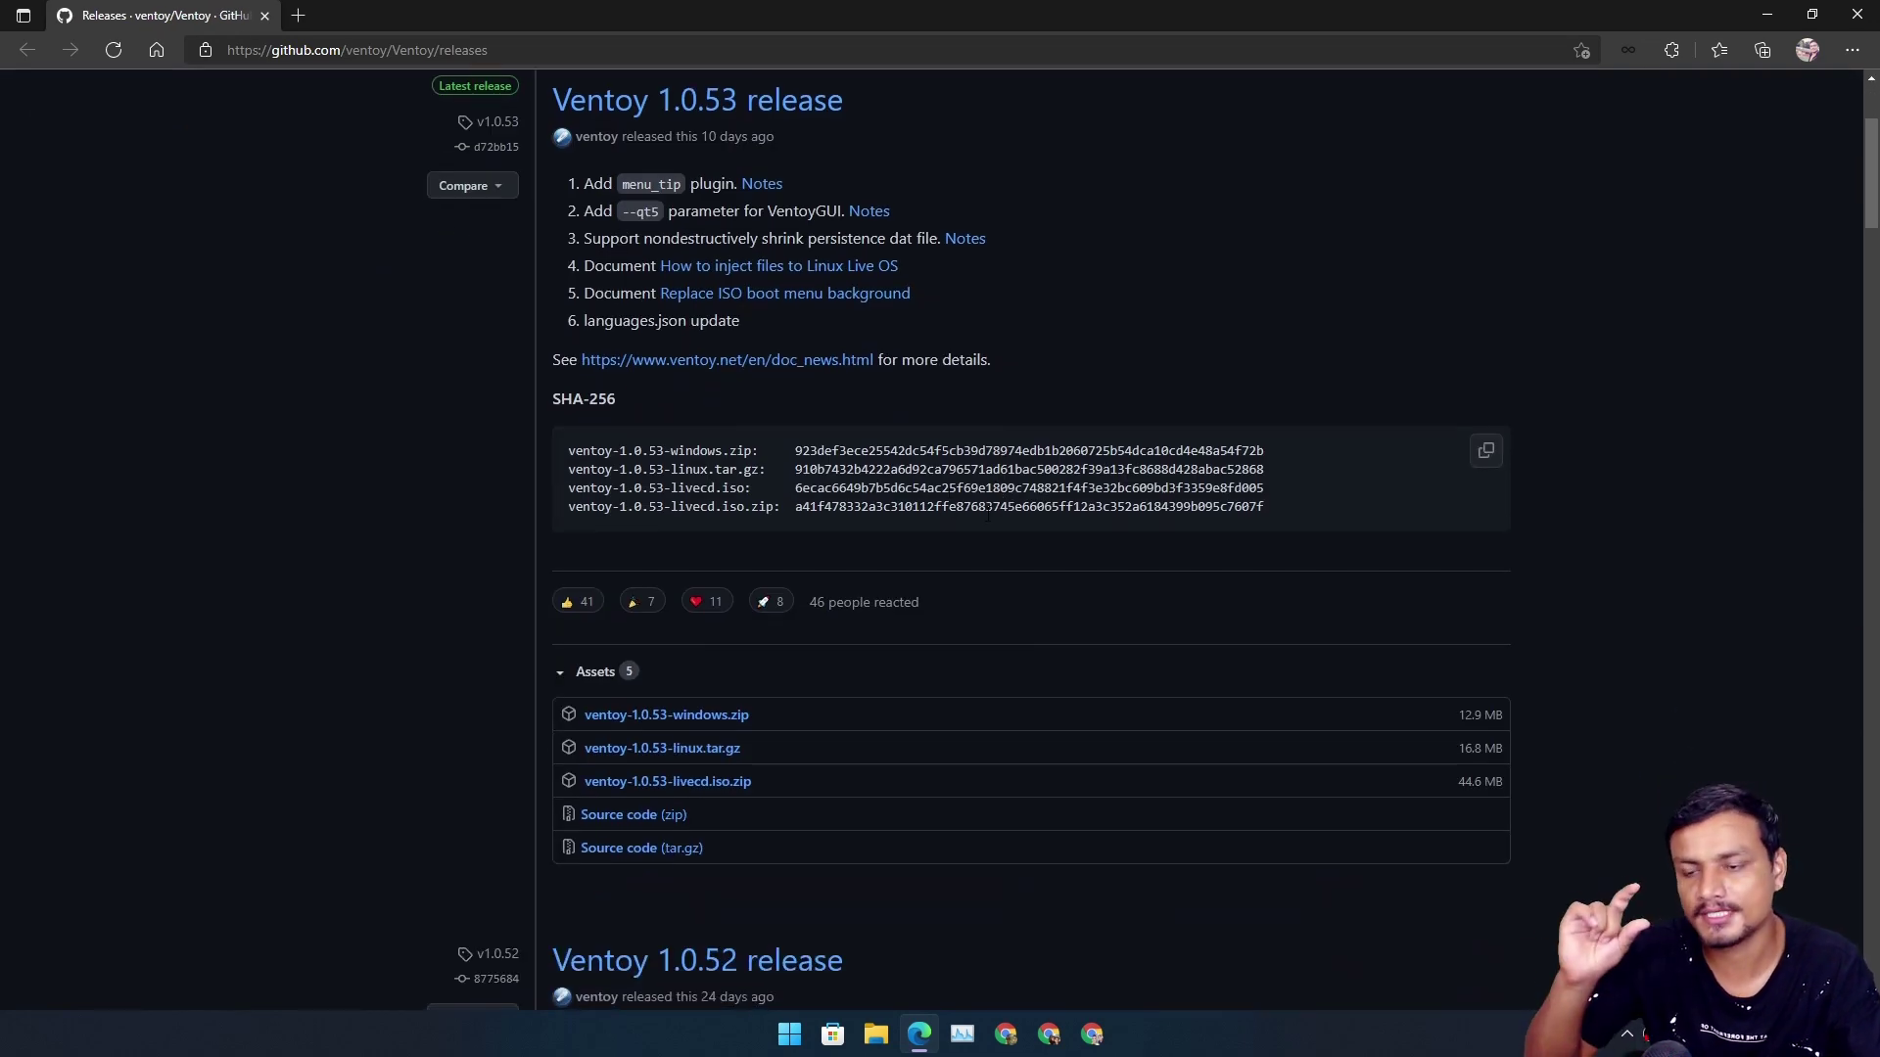
pyautogui.scroll(-3, 877, 572)
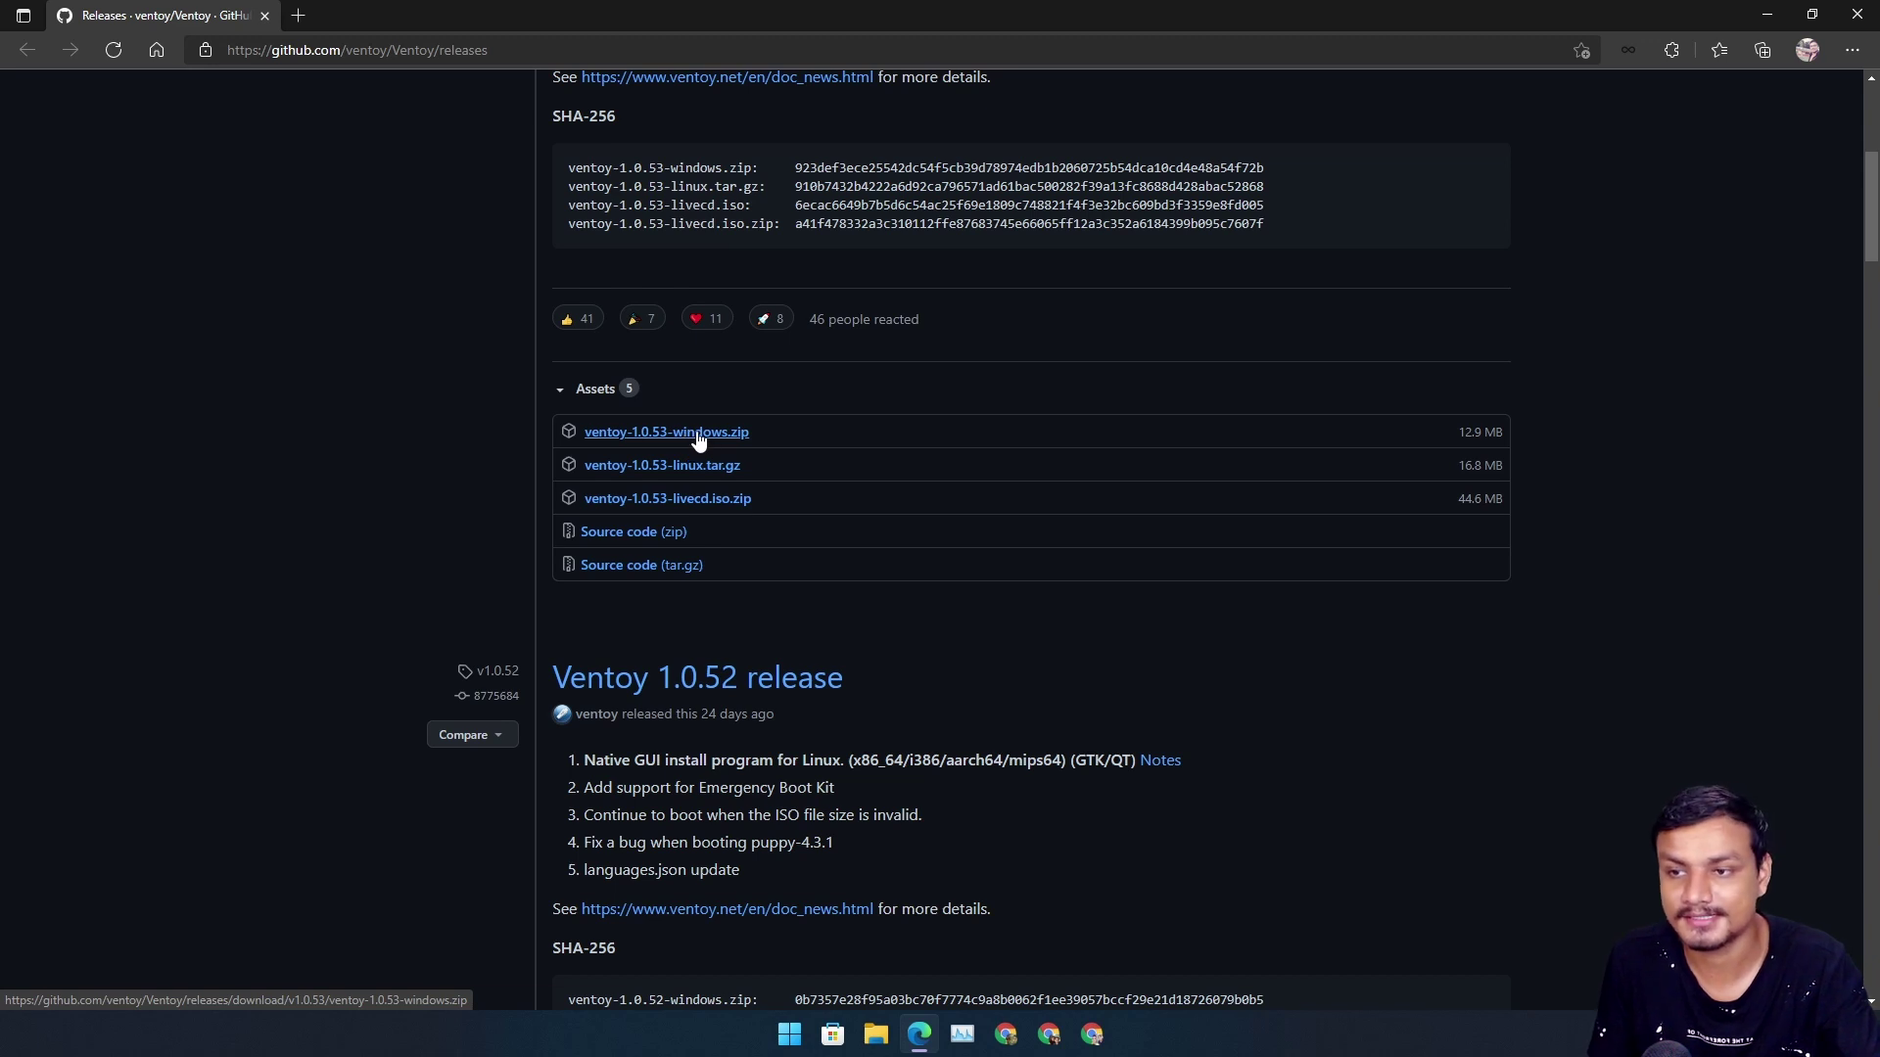
pyautogui.click(698, 439)
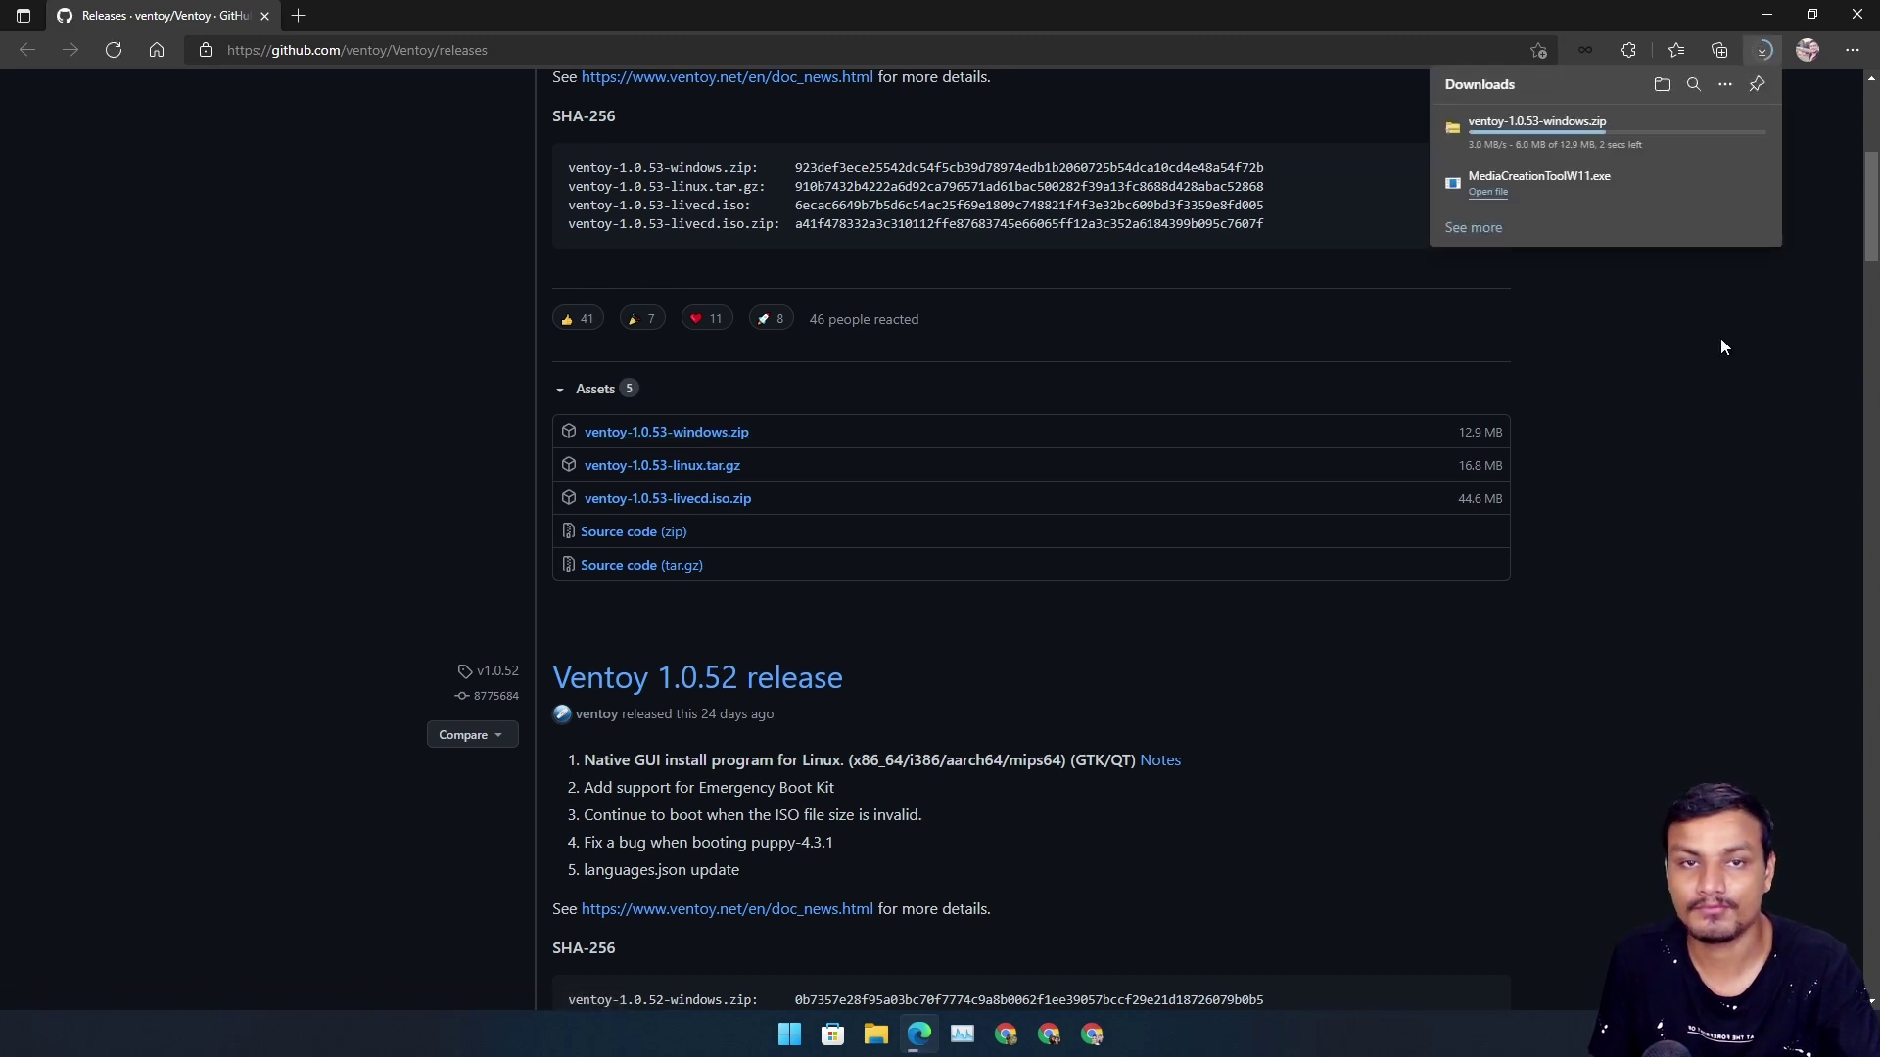
# Show the downloaded Ventoy archive in its folder and close the browser.
pyautogui.moveTo(1699, 143)
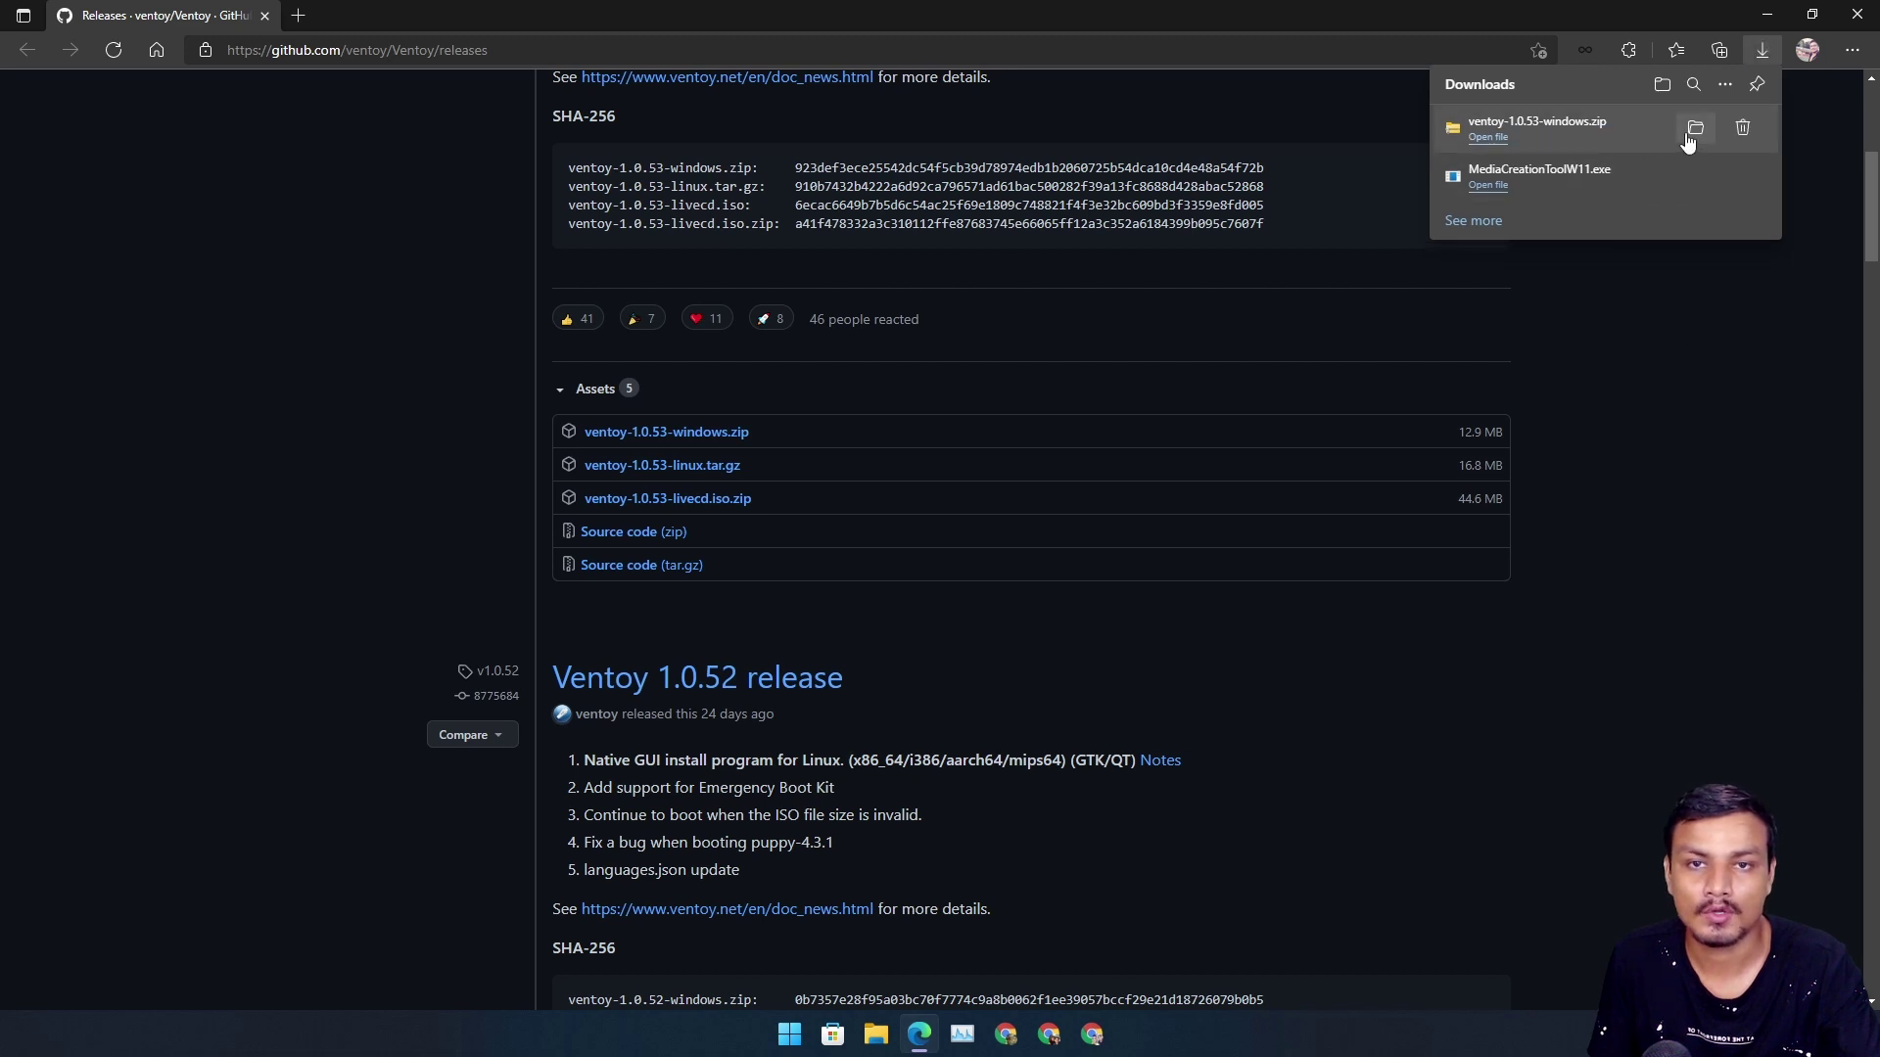
pyautogui.click(1690, 133)
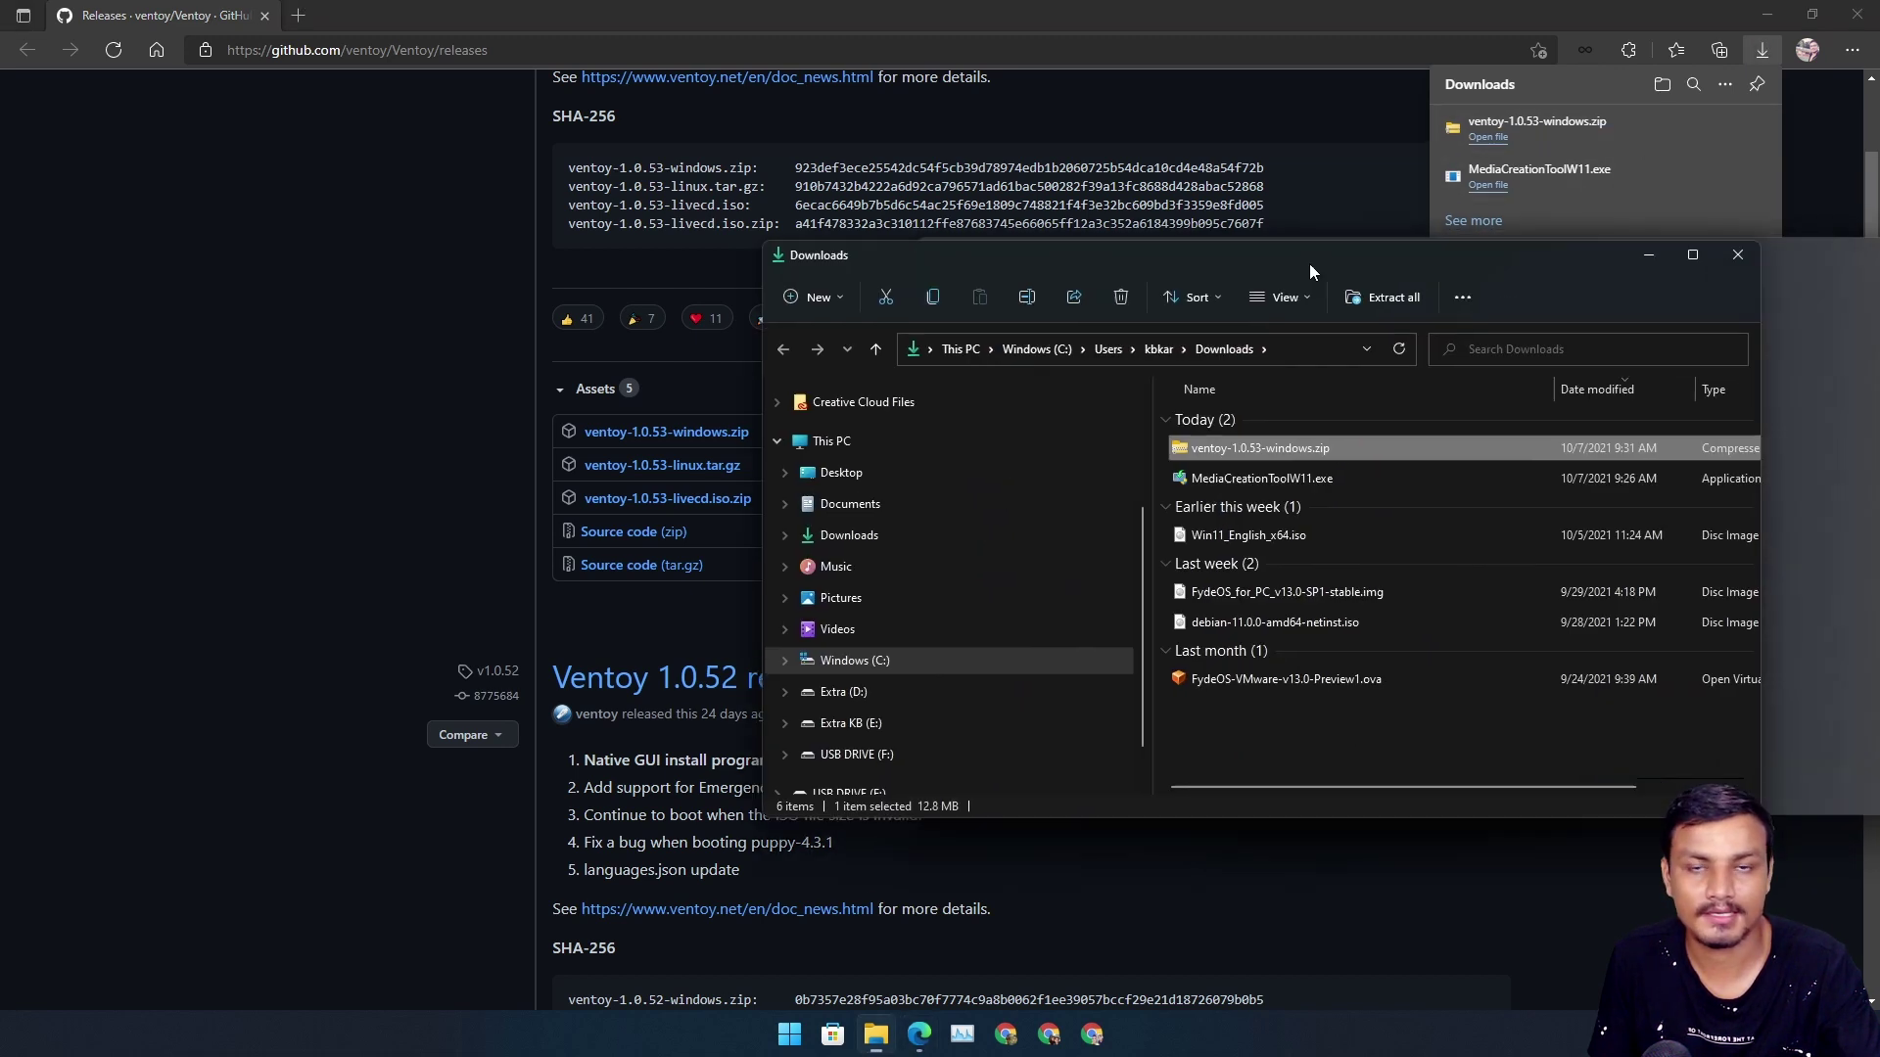
pyautogui.moveTo(1308, 263); pyautogui.dragTo(1021, 233)
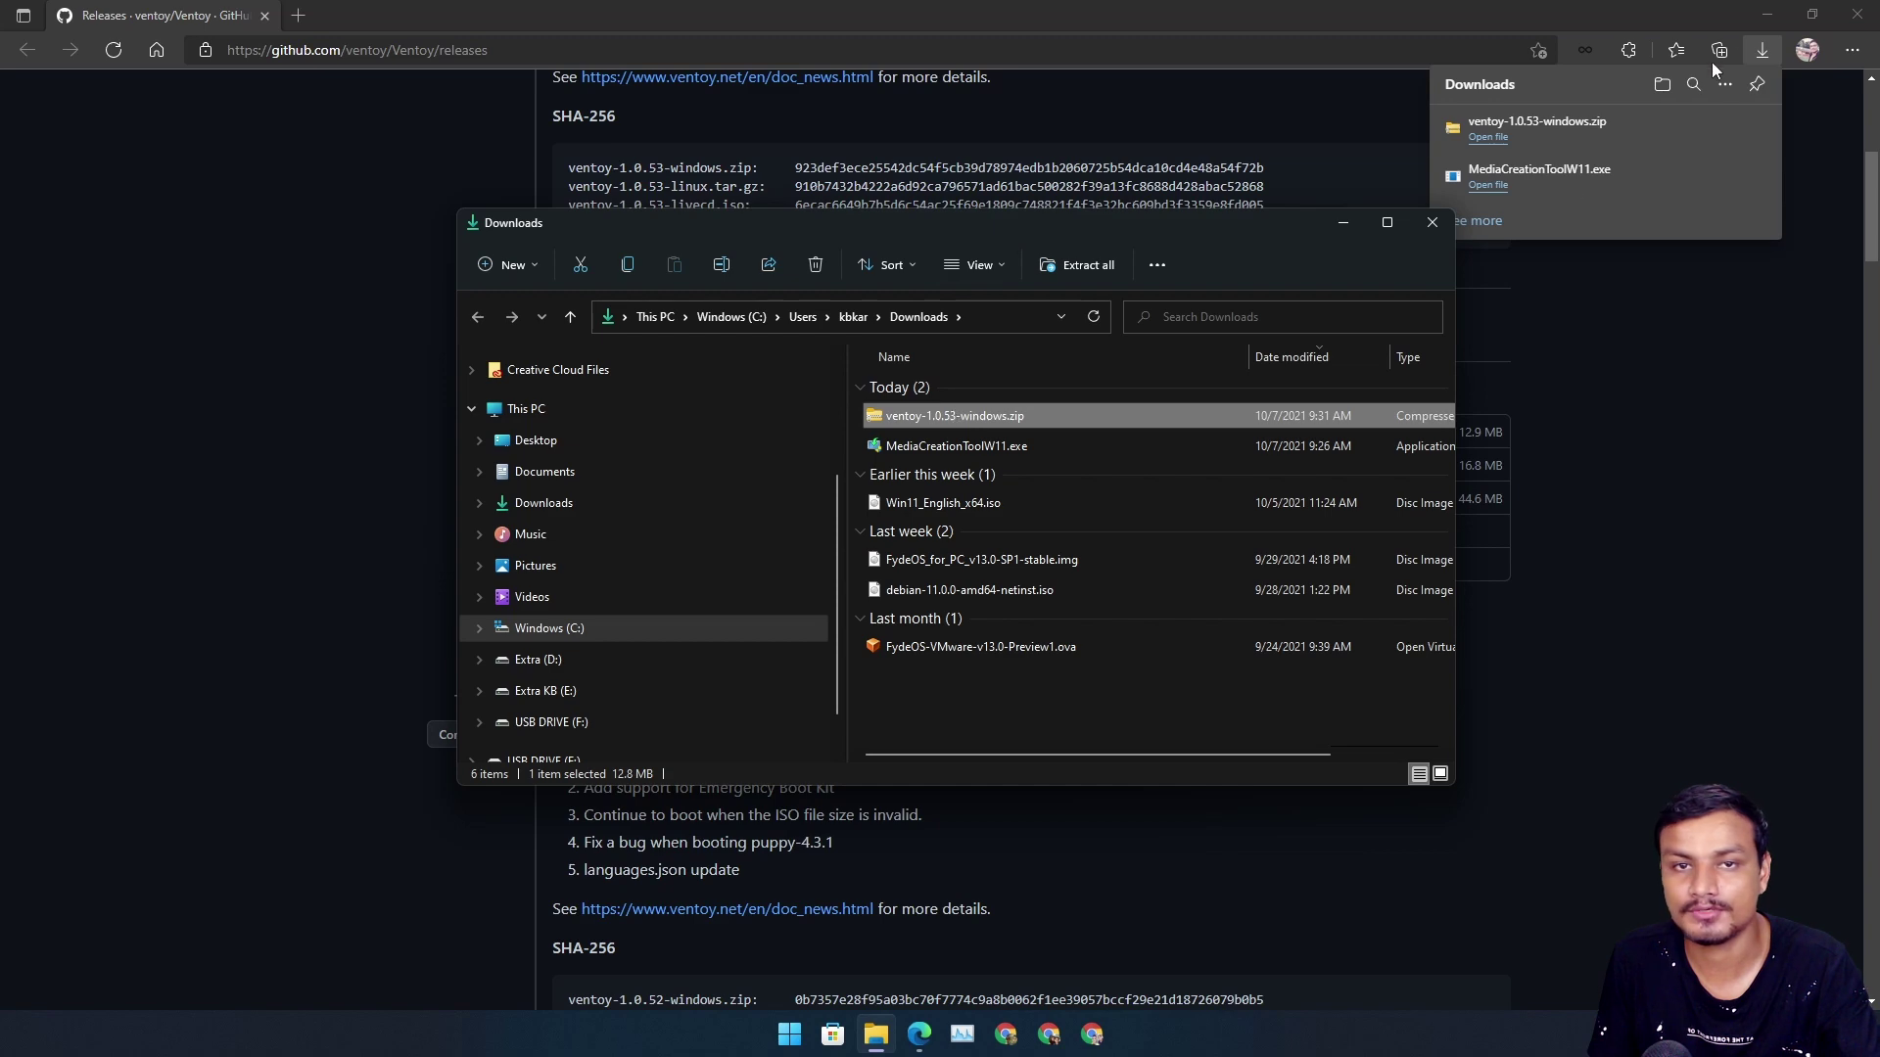
pyautogui.click(1857, 13)
# Extract ventoy-1.0.53-windows.zip with 7-Zip into its own ventoy-1.0.53-windows folder.
pyautogui.rightClick(926, 415)
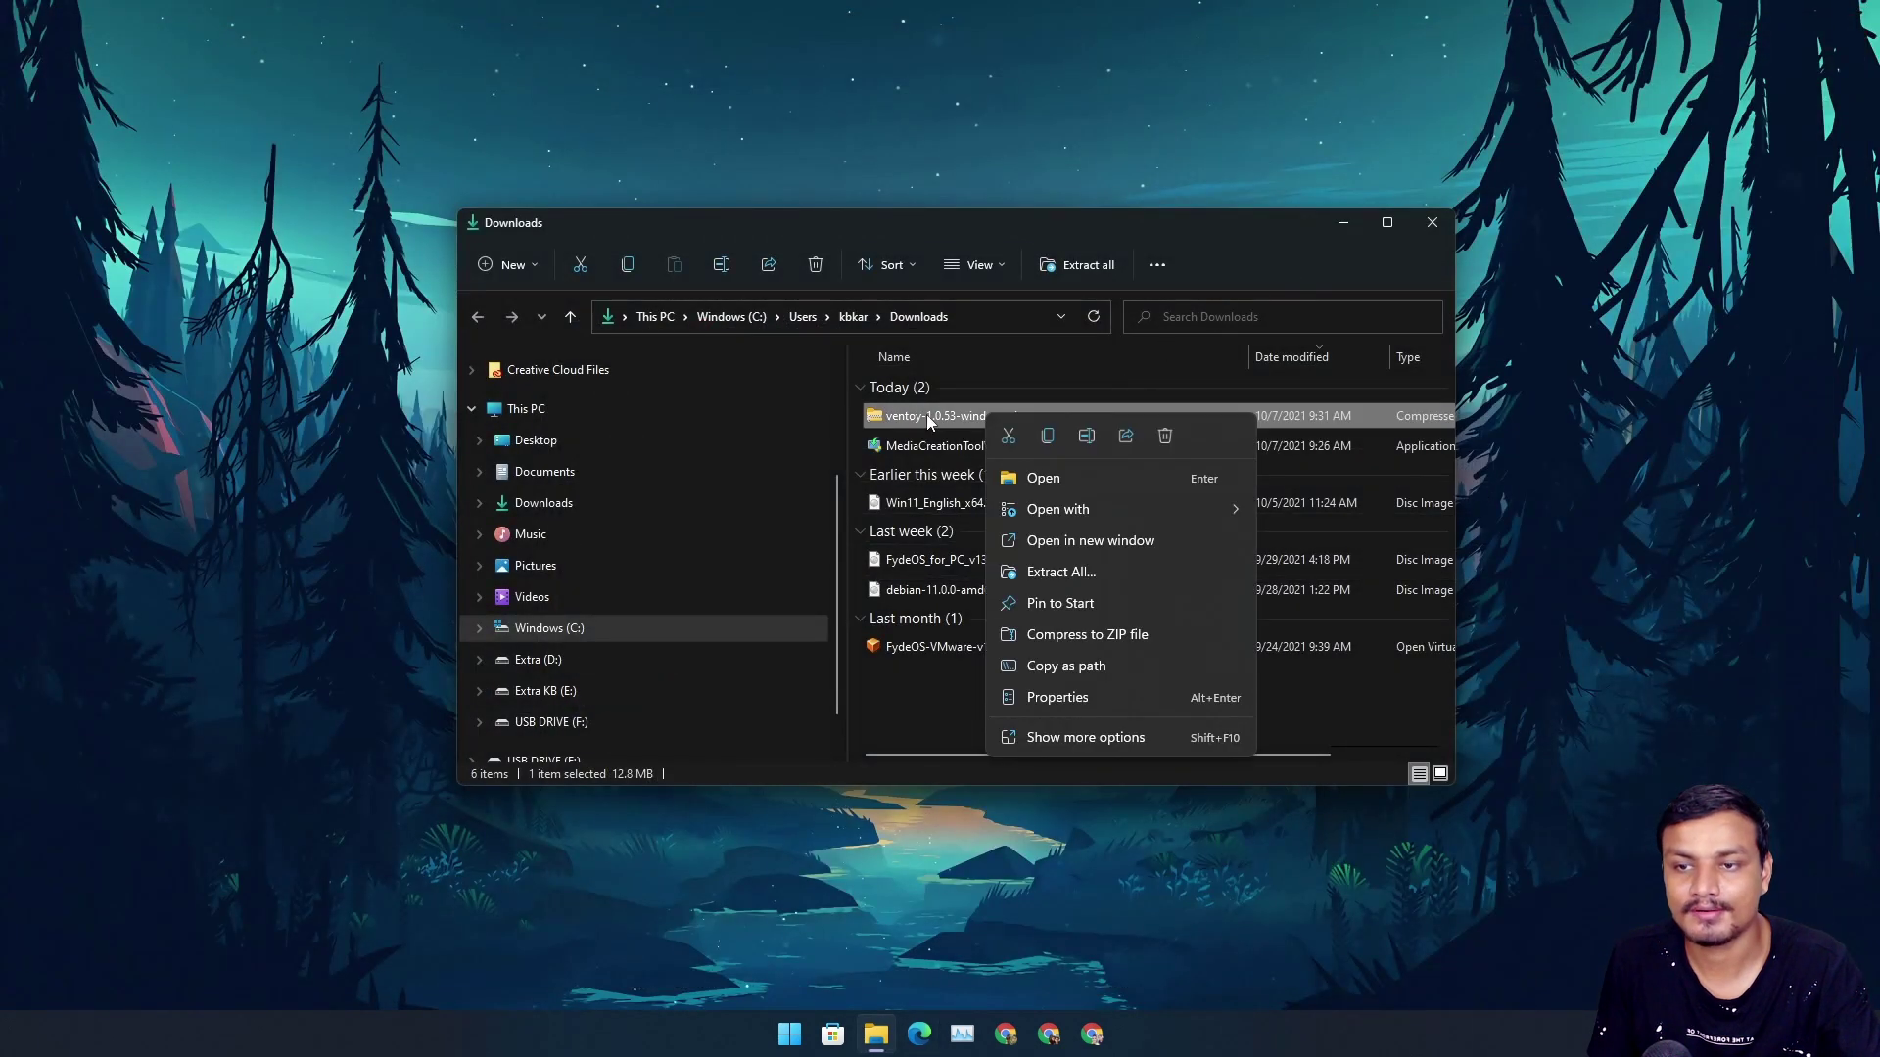
pyautogui.click(1099, 737)
pyautogui.moveTo(1254, 363)
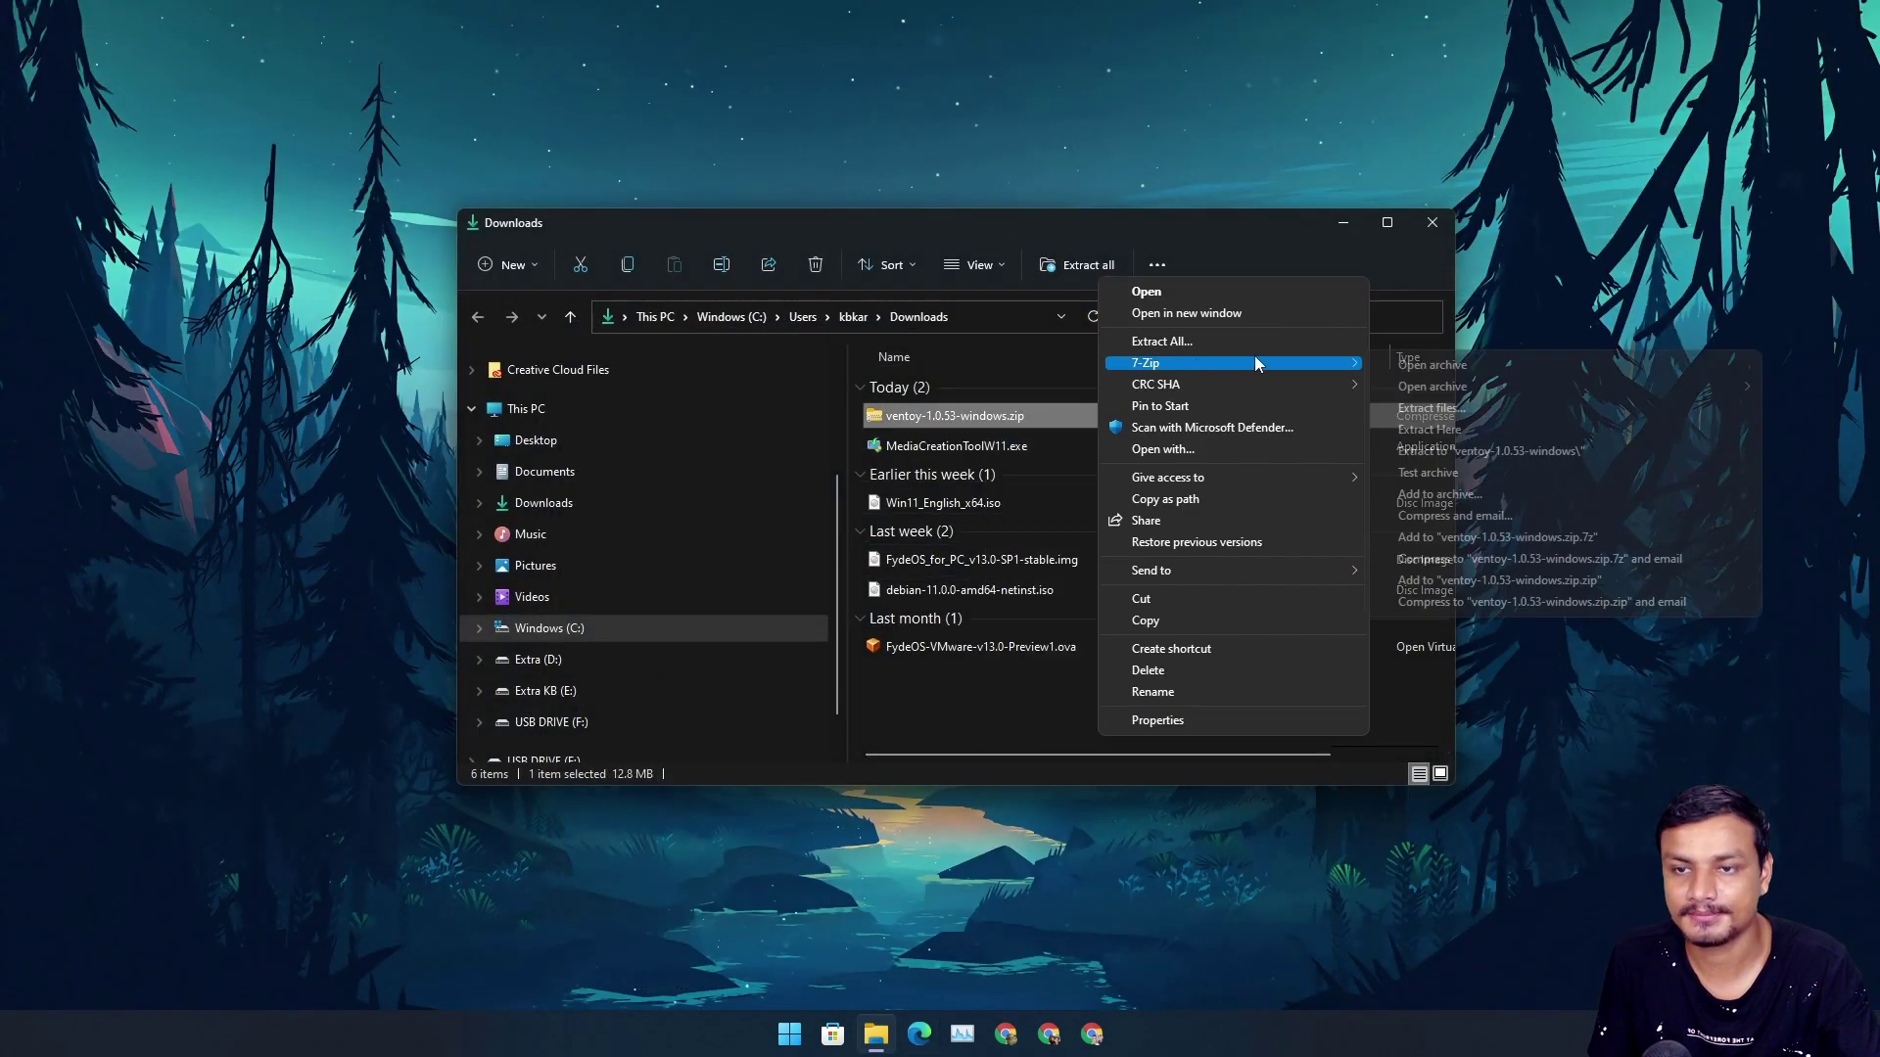
pyautogui.click(1520, 450)
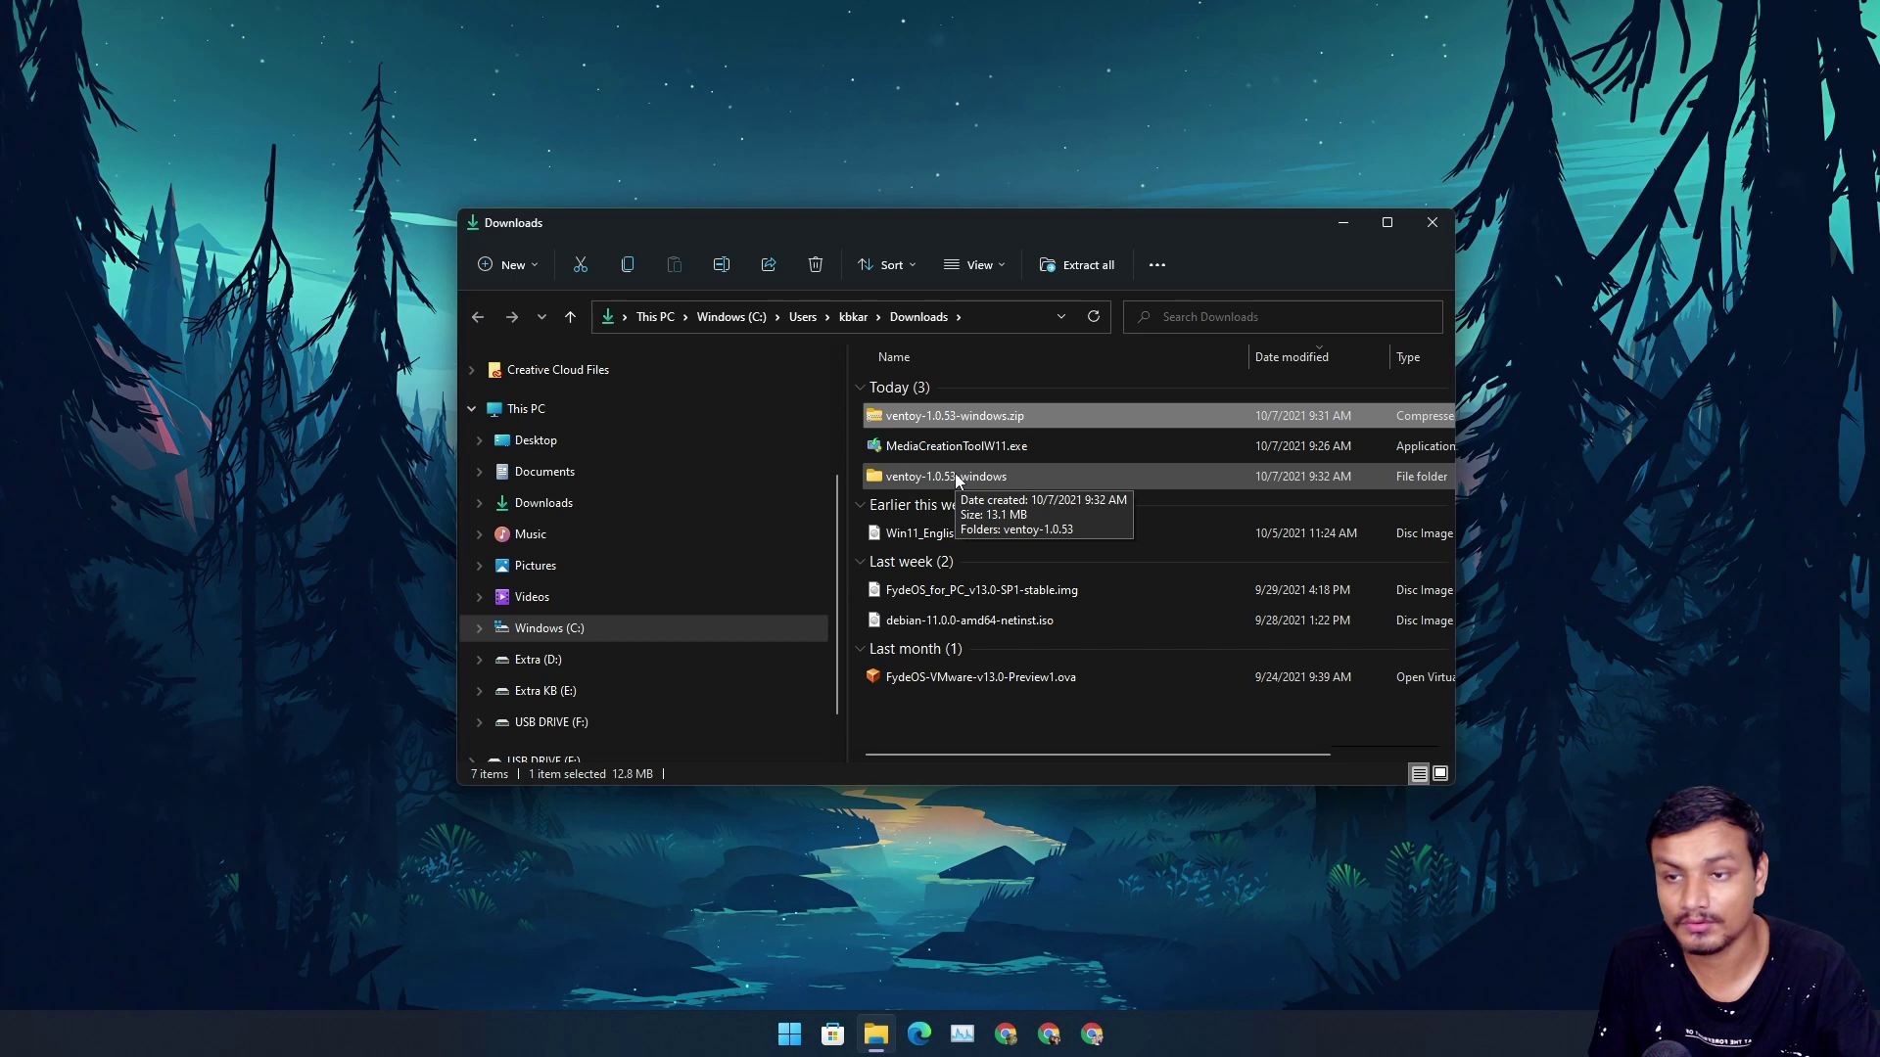
# Open the extracted ventoy-1.0.53 folder and run Ventoy2Disk.exe as administrator.
pyautogui.doubleClick(956, 477)
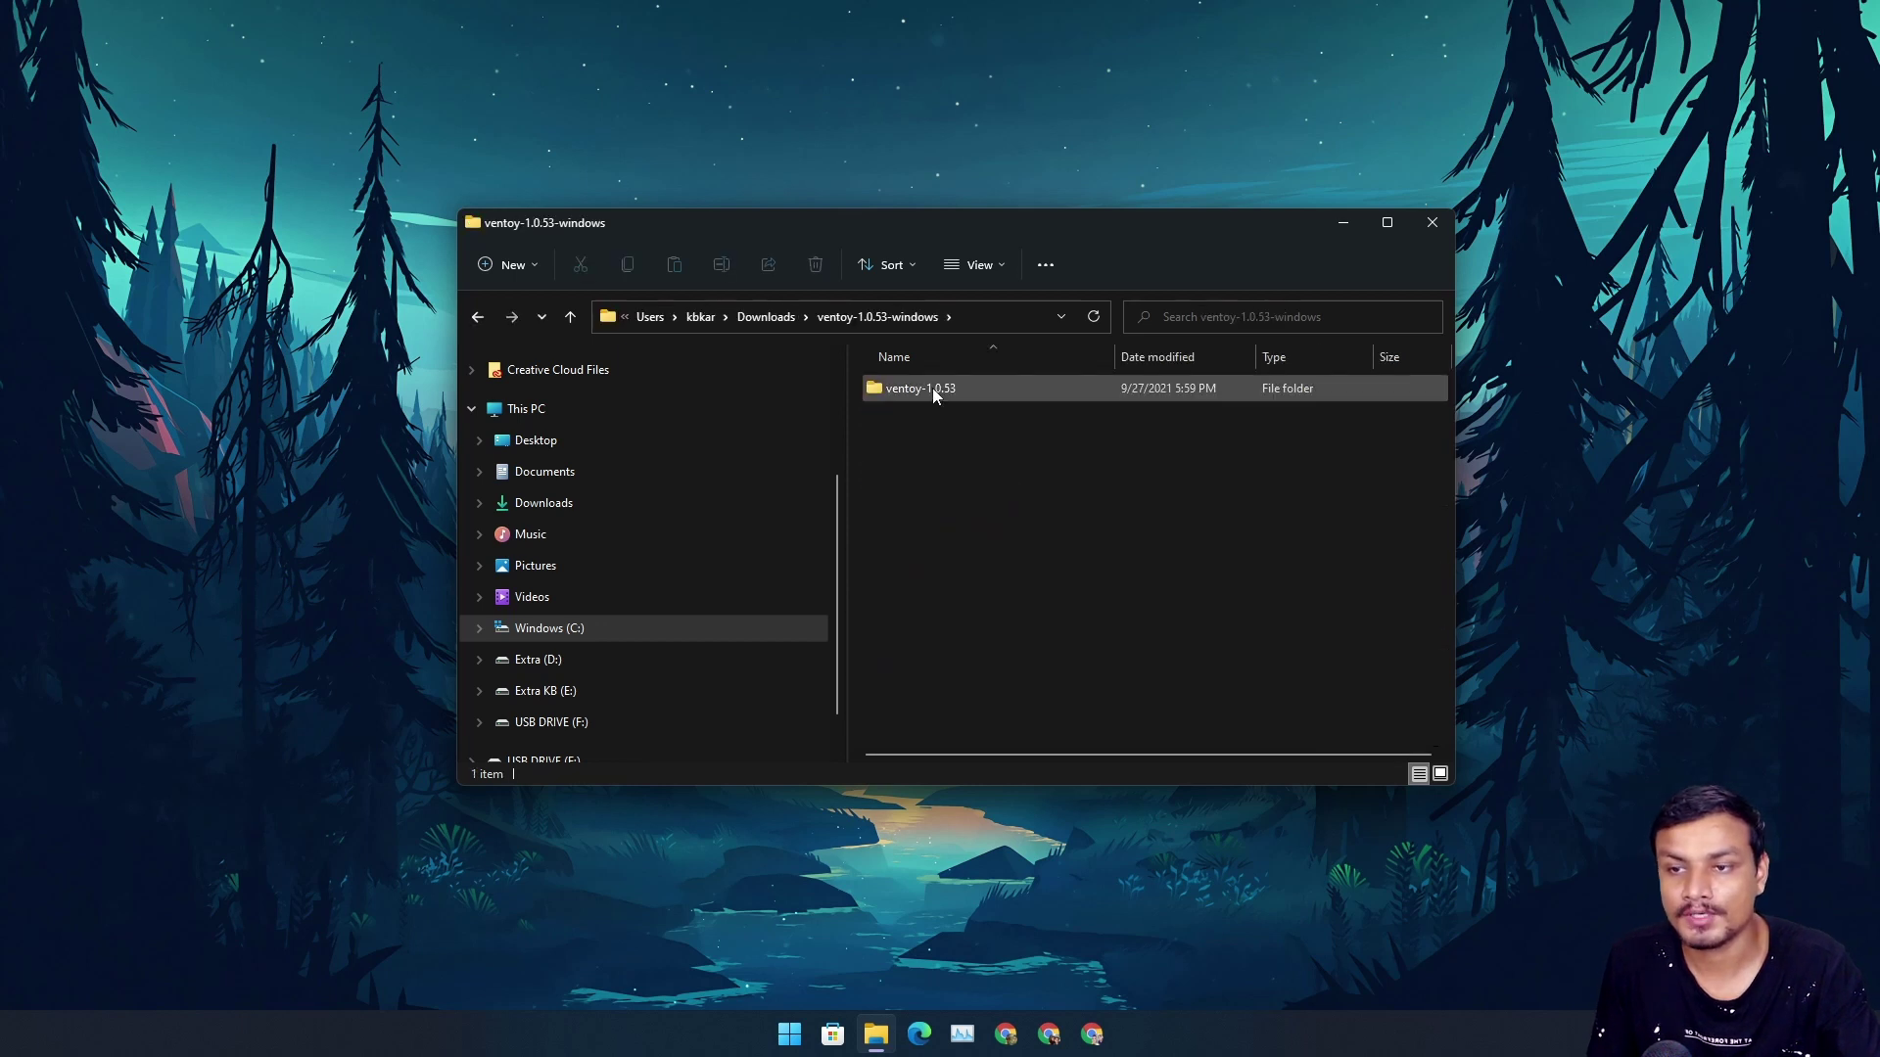
pyautogui.doubleClick(934, 388)
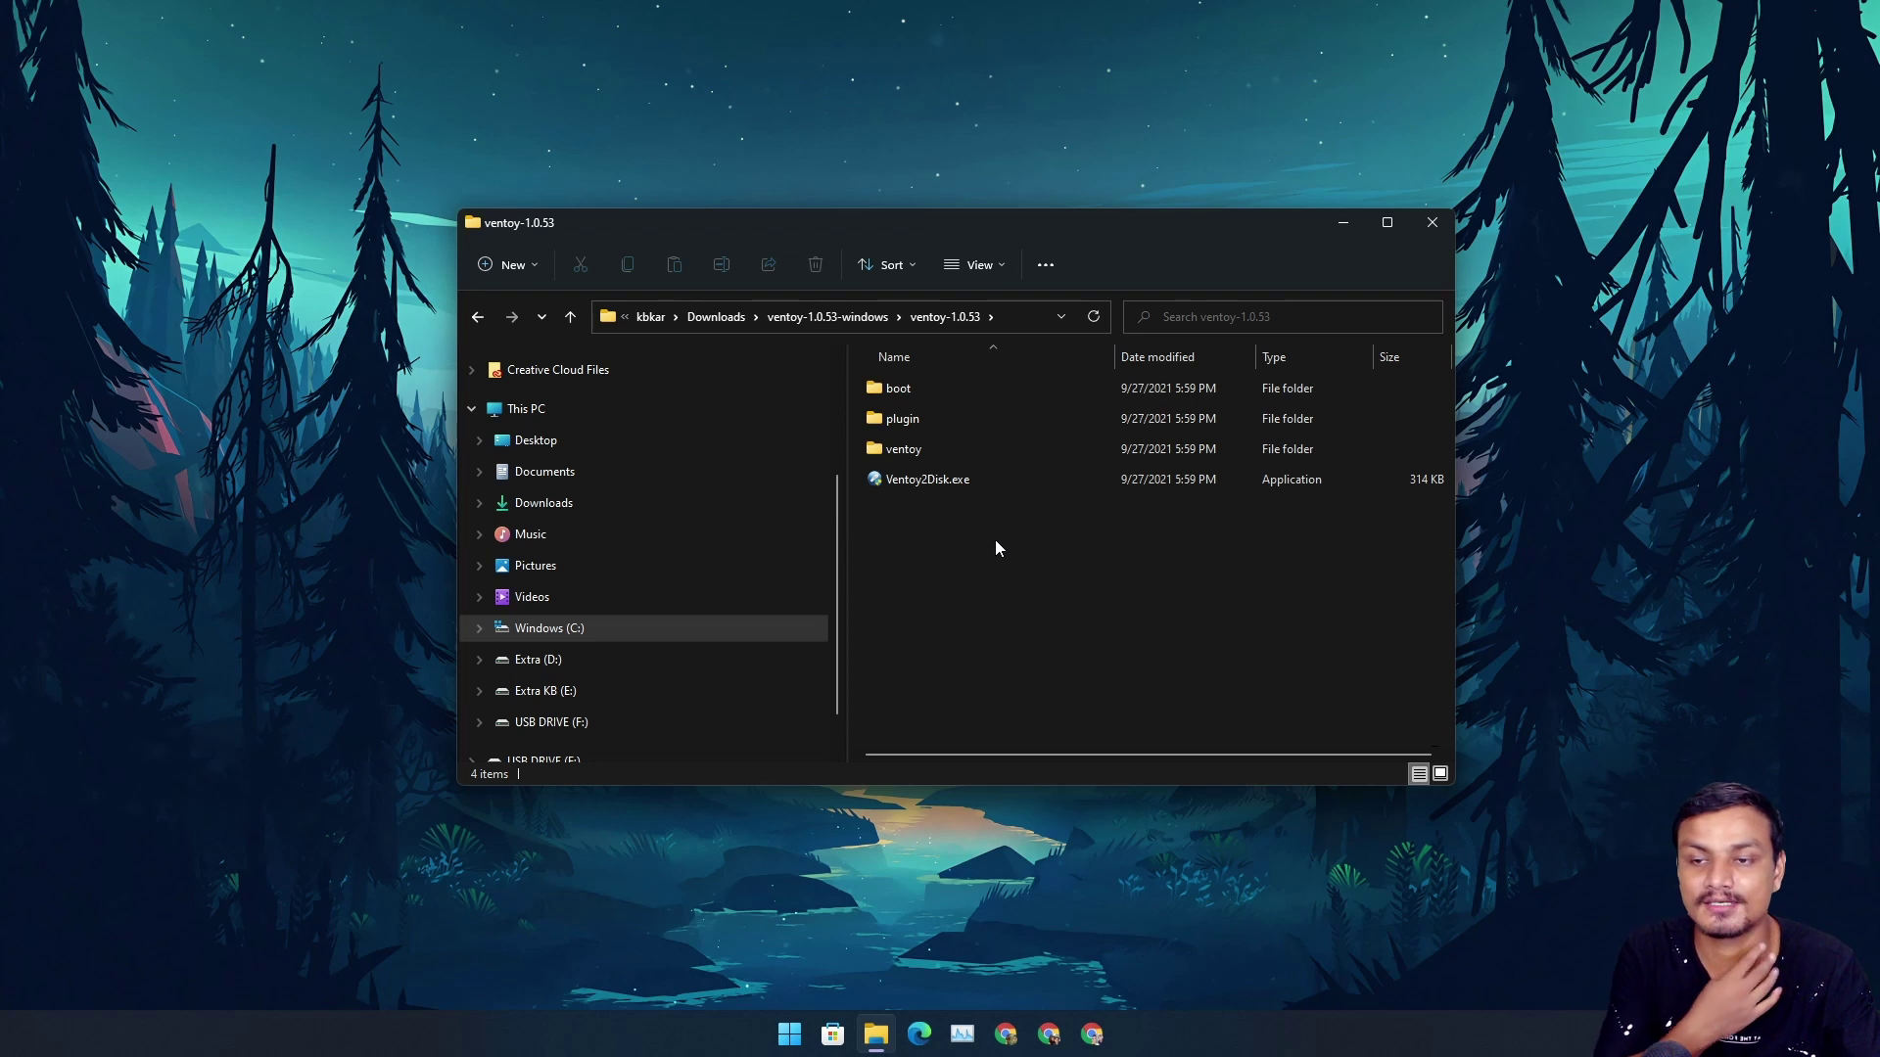
pyautogui.click(947, 484)
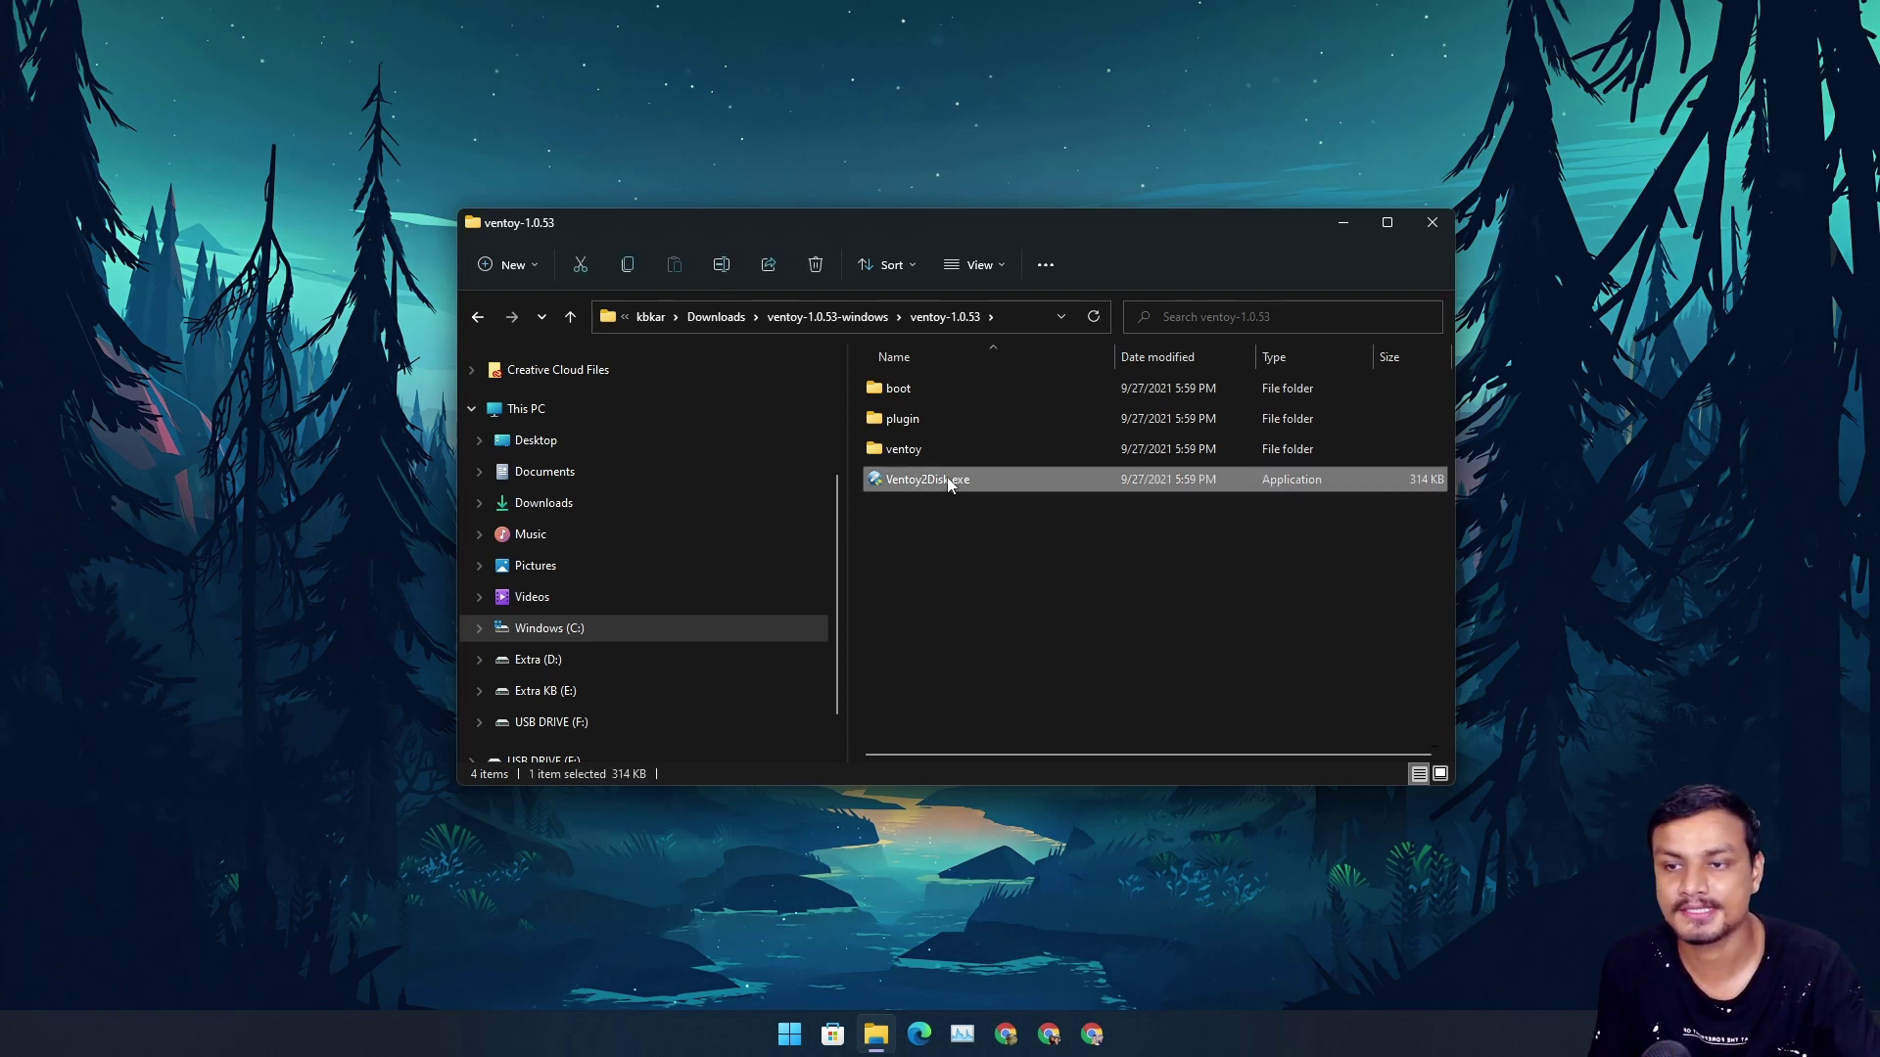
pyautogui.rightClick(948, 484)
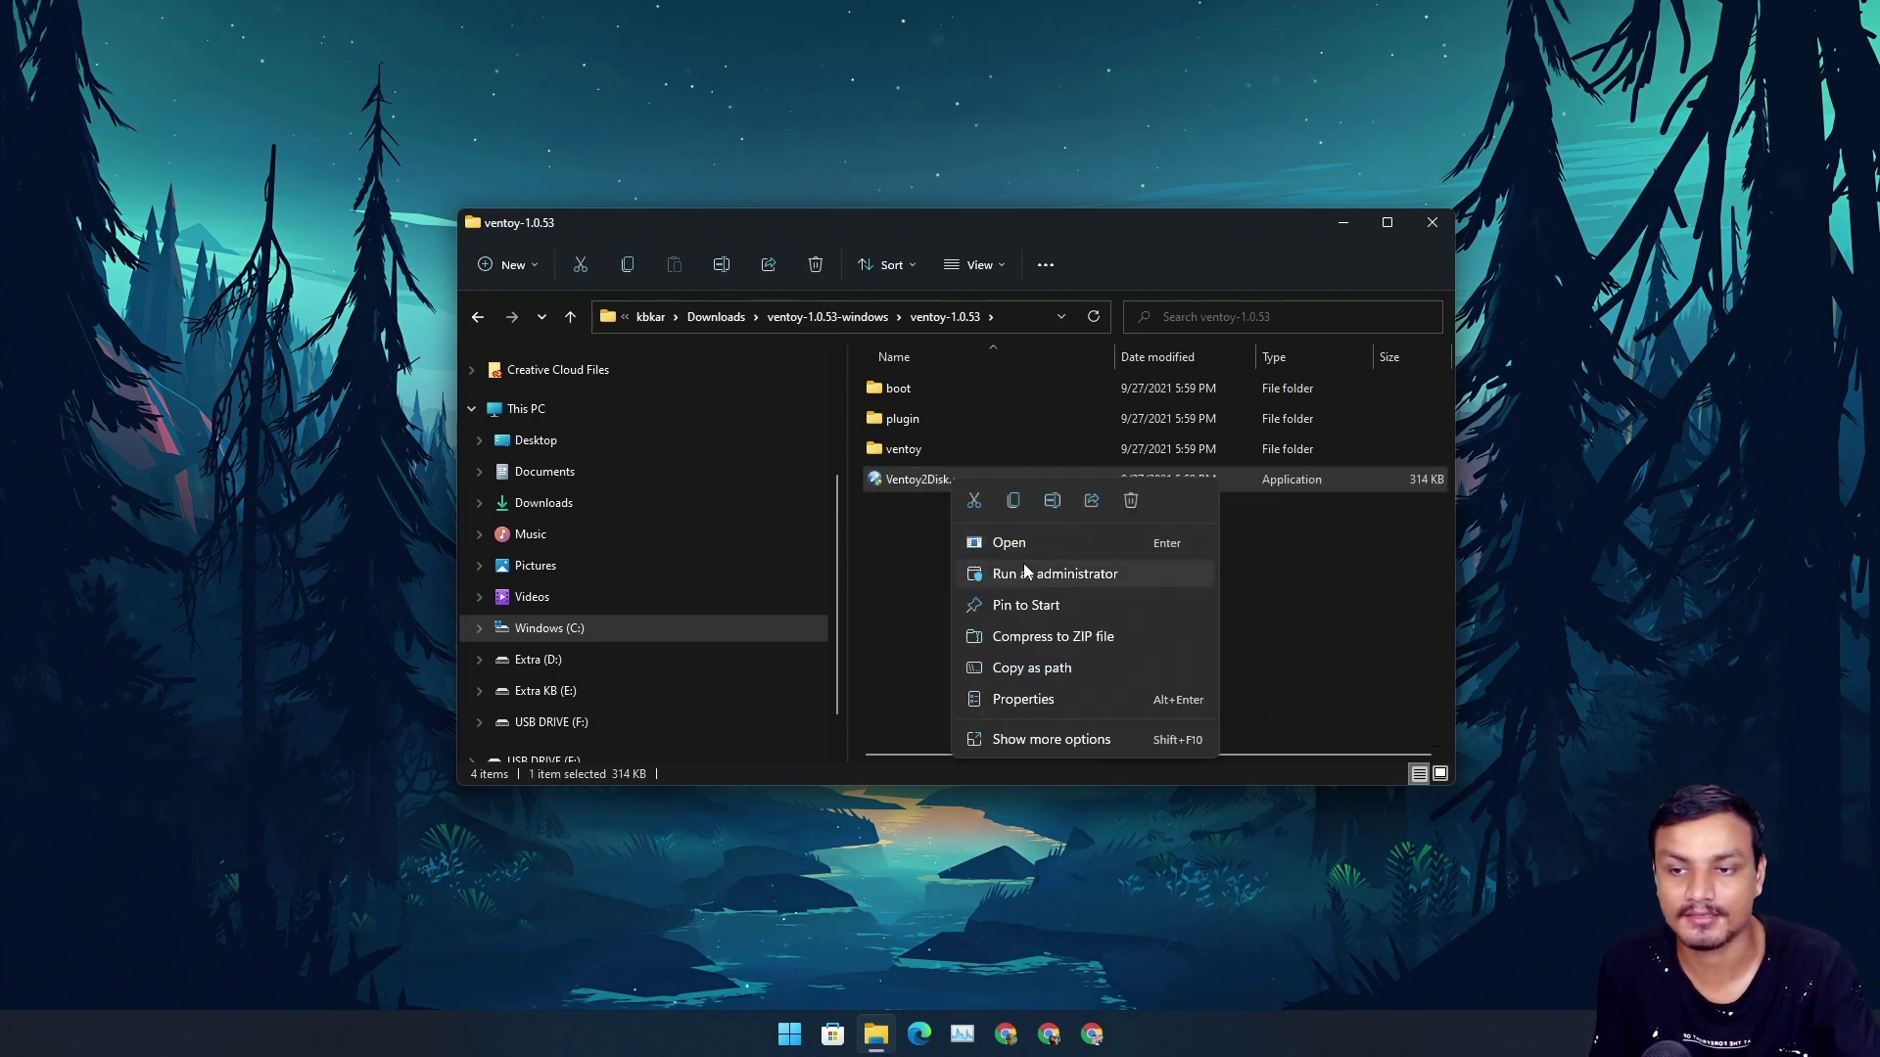
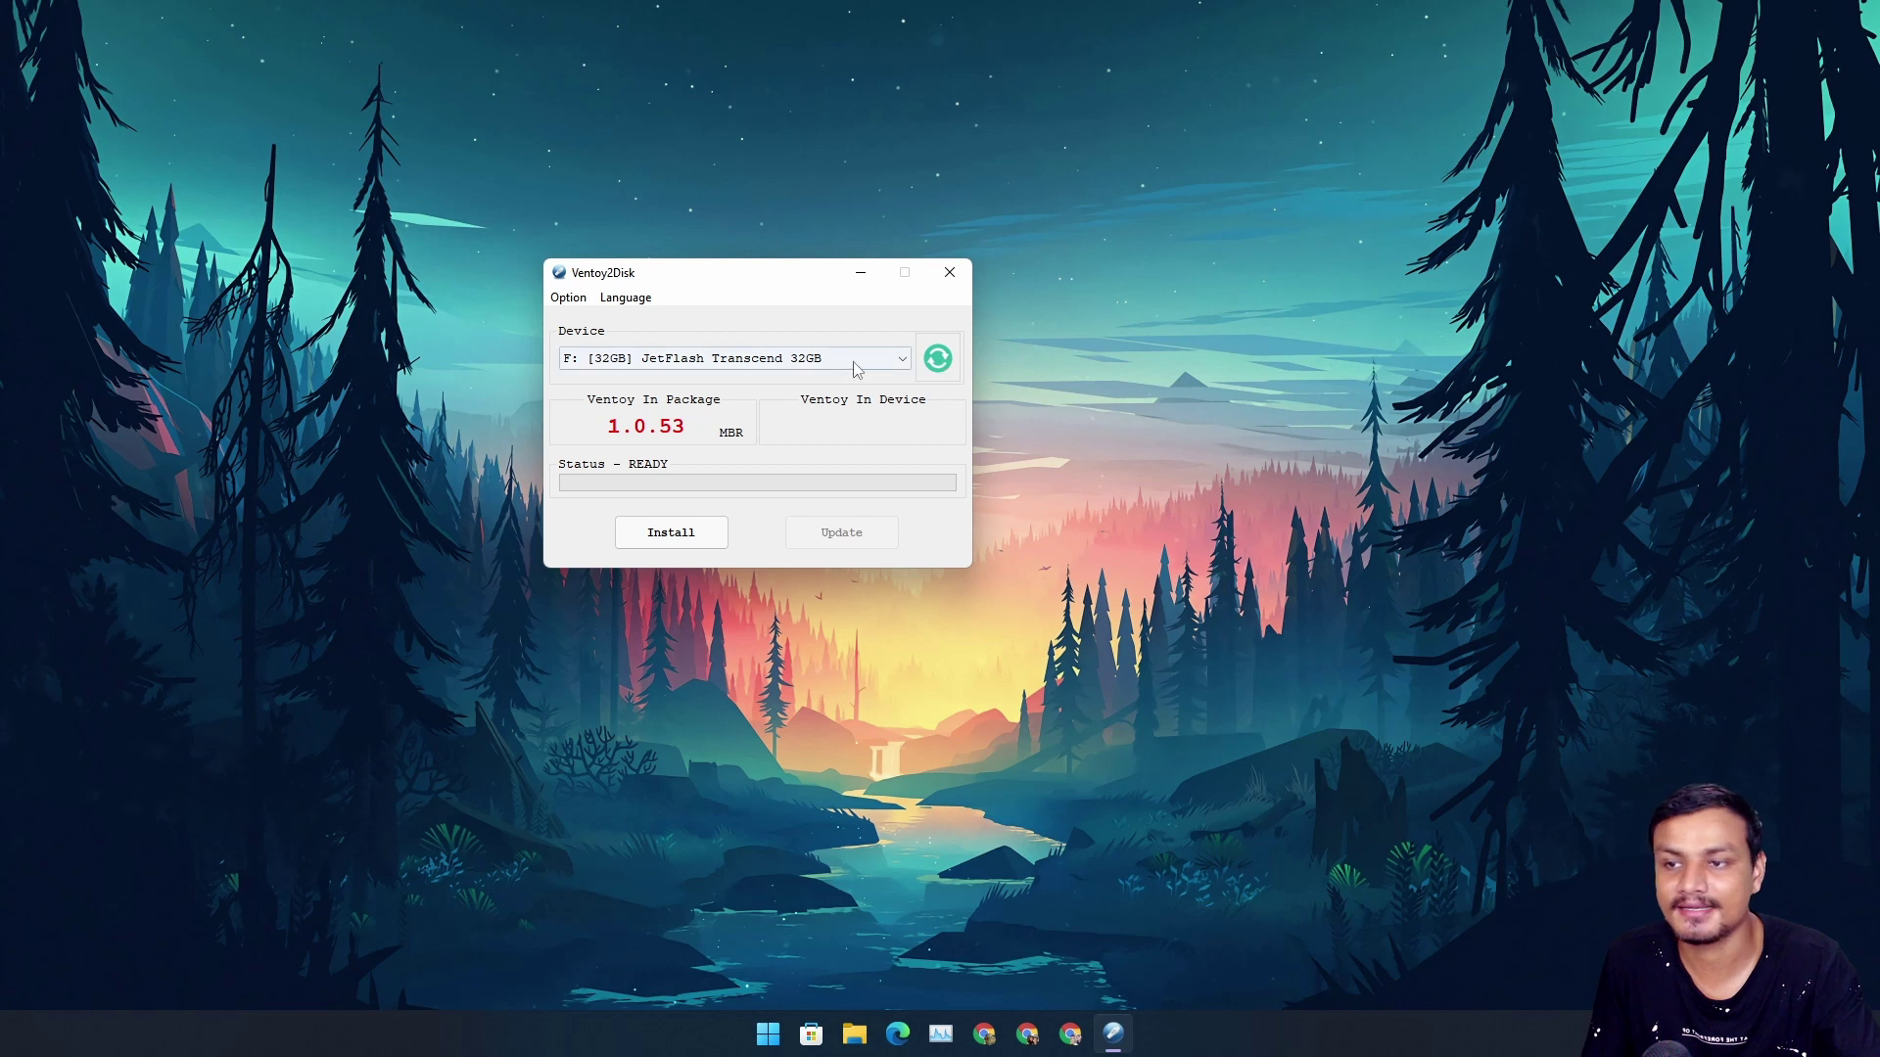
# For the F: JetFlash Transcend 32GB device, enable Secure Boot Support and set the partition style to GPT.
pyautogui.click(832, 358)
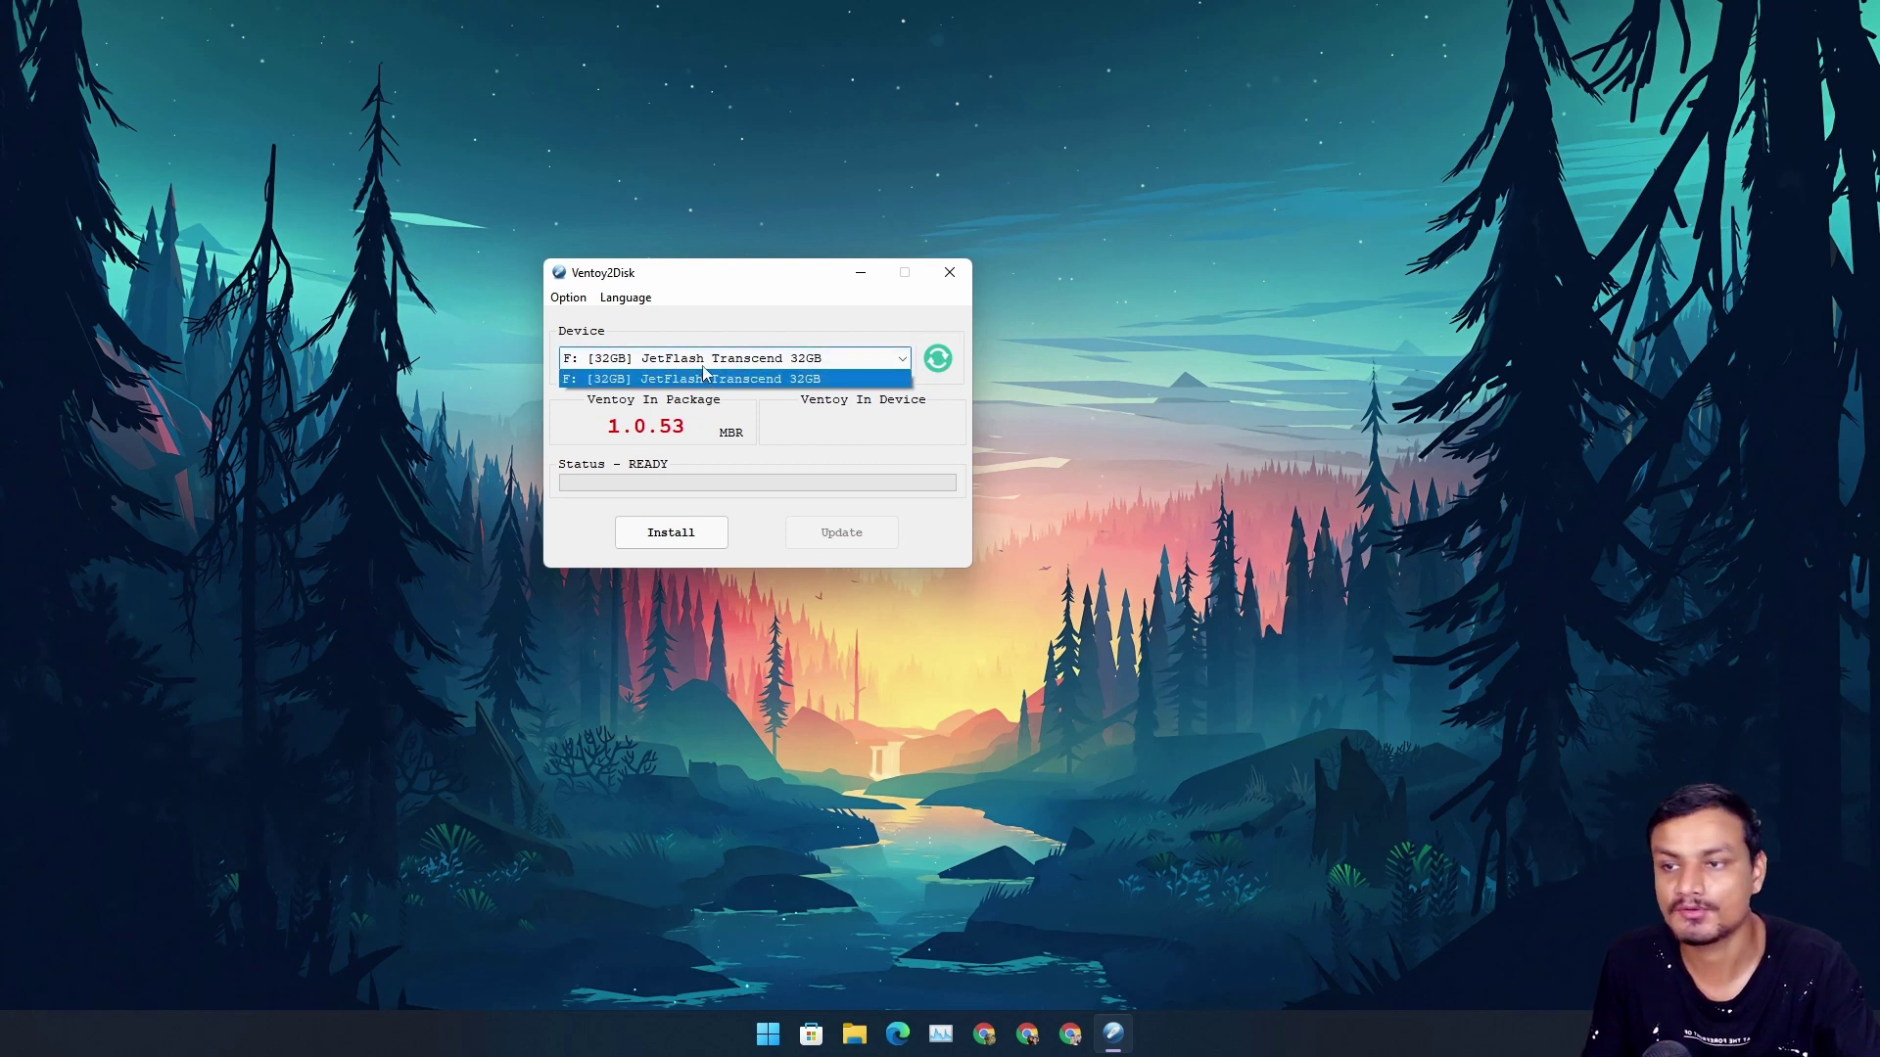
pyautogui.click(767, 330)
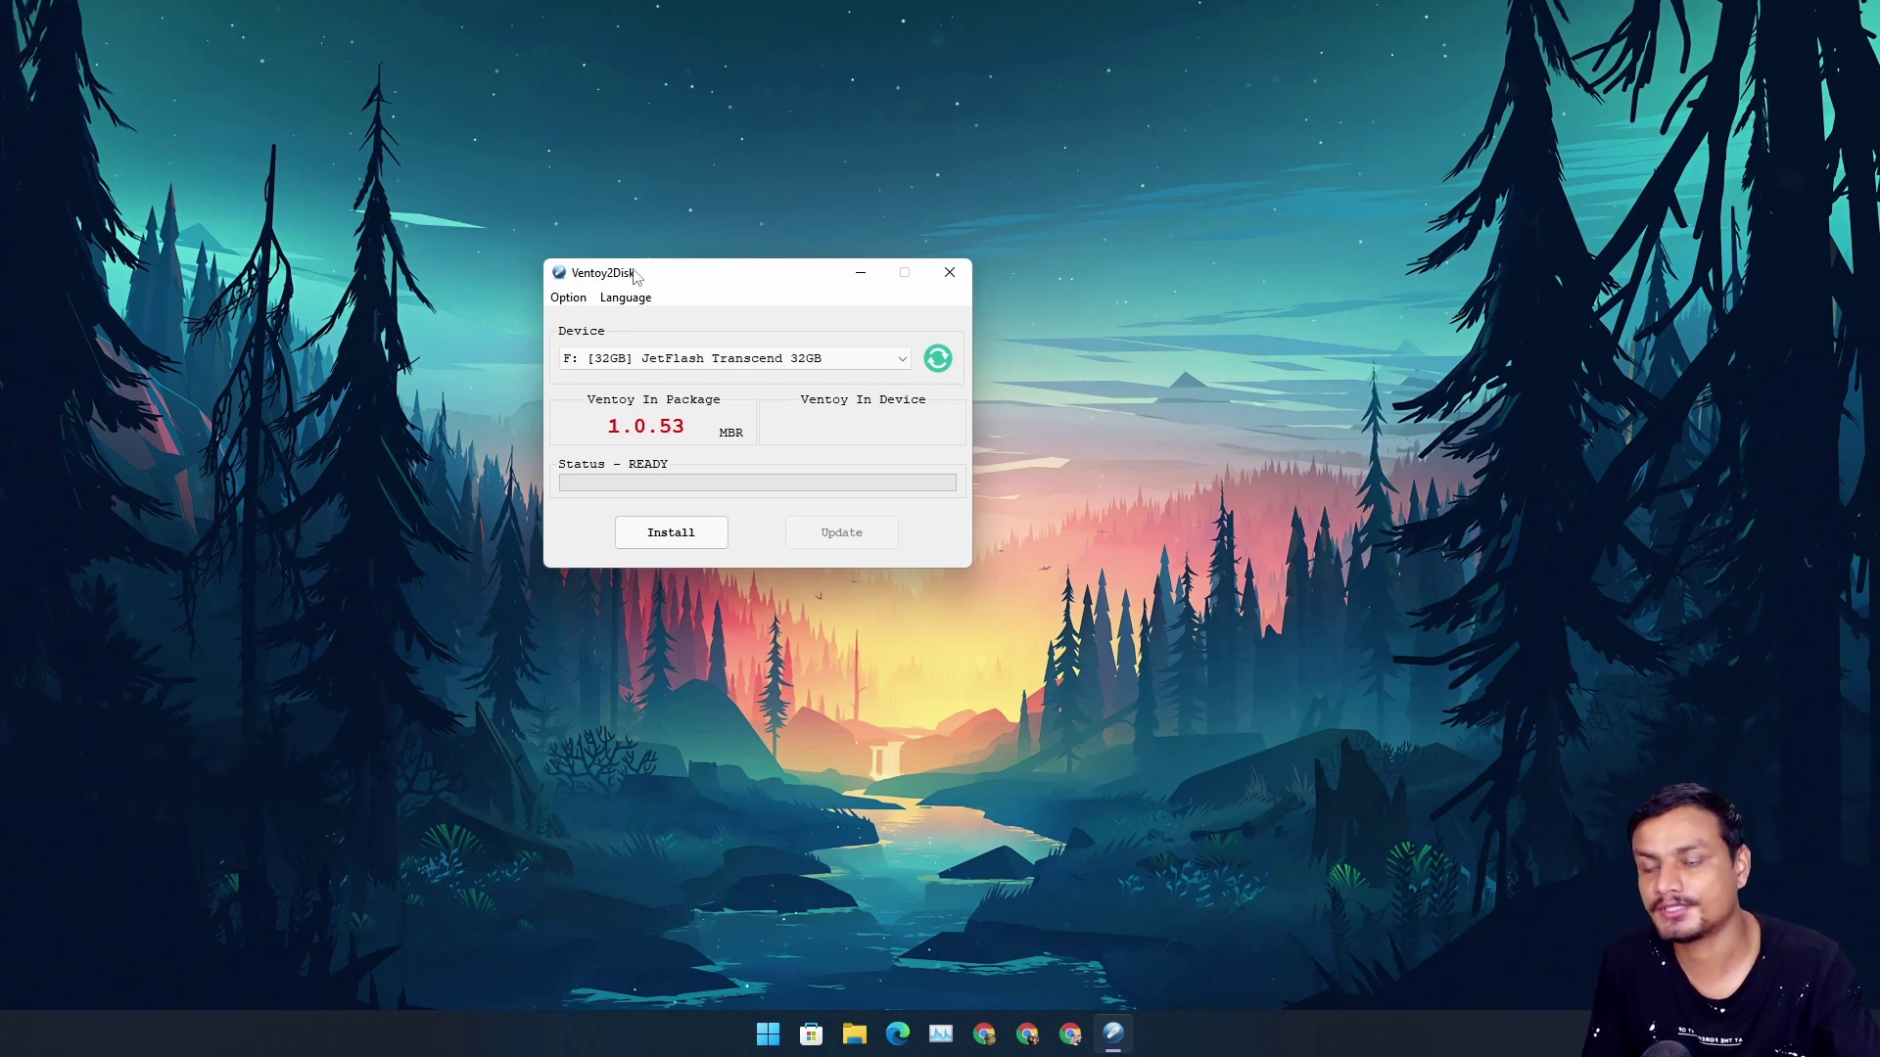
pyautogui.click(568, 299)
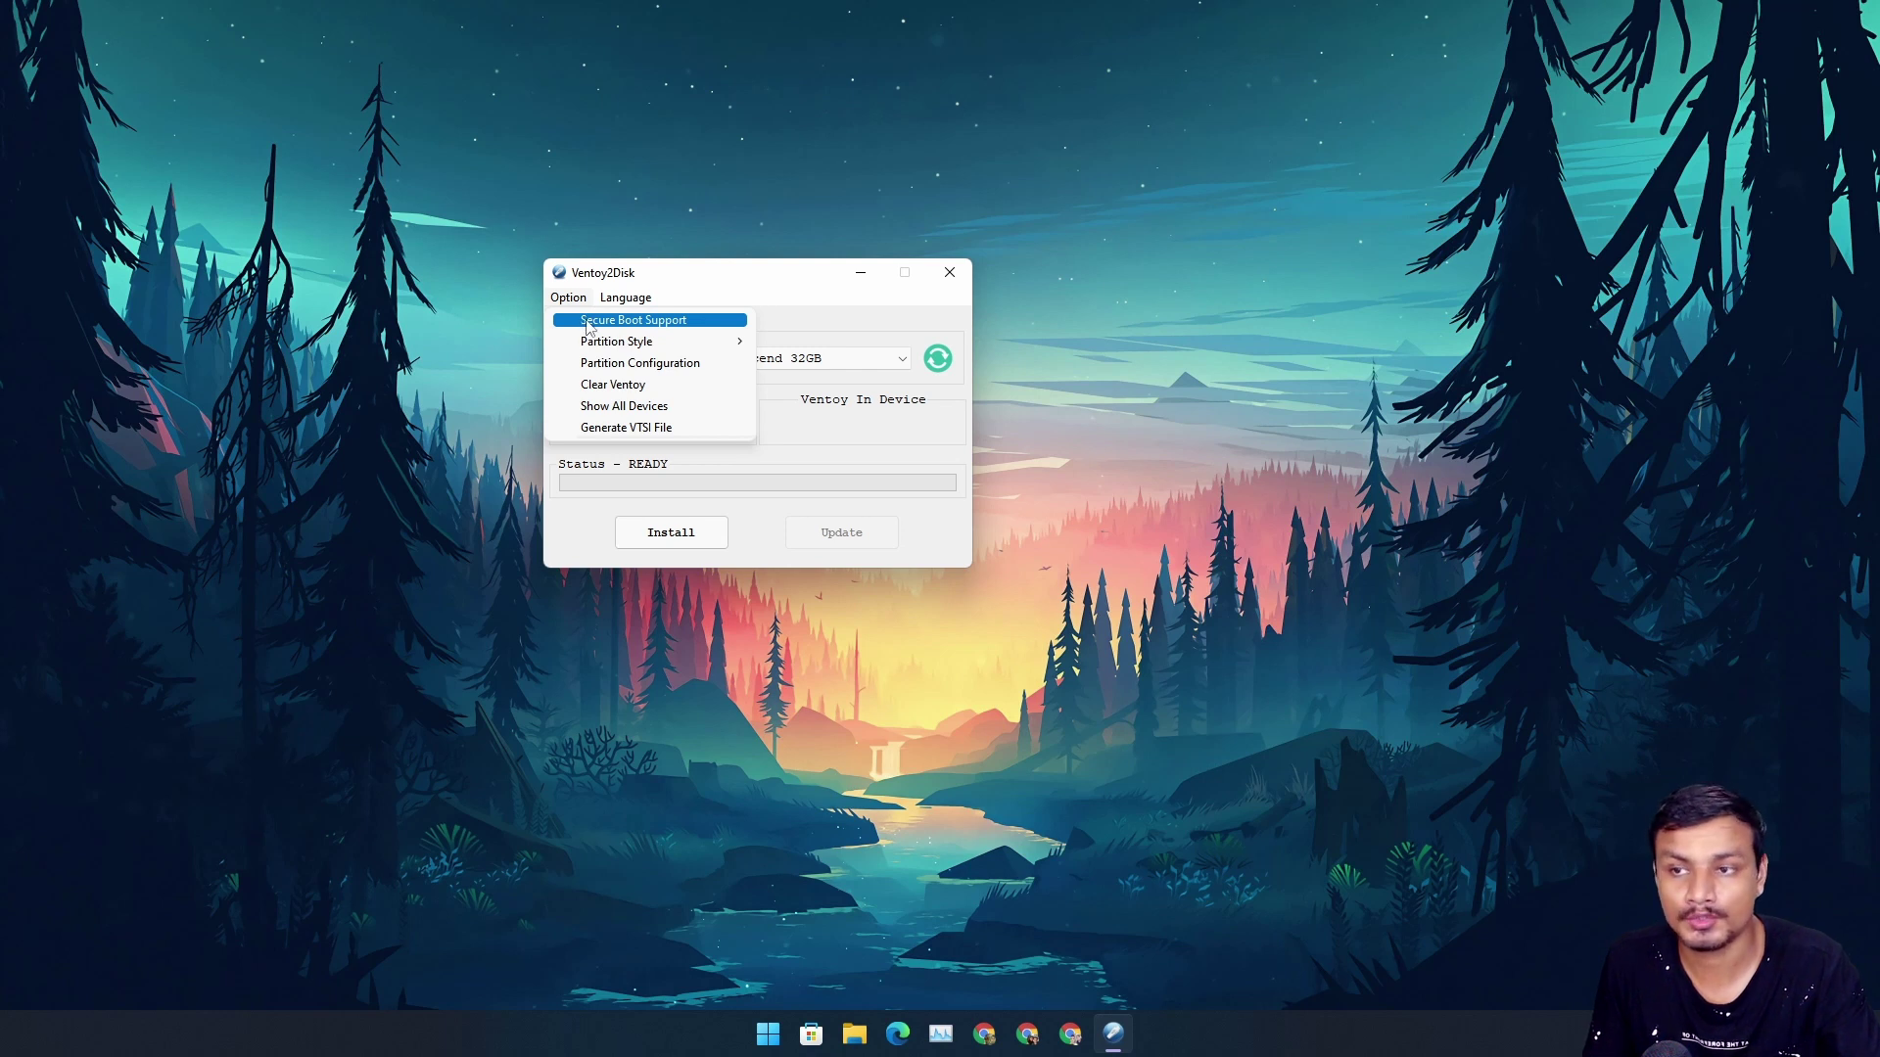
pyautogui.click(589, 321)
pyautogui.click(569, 298)
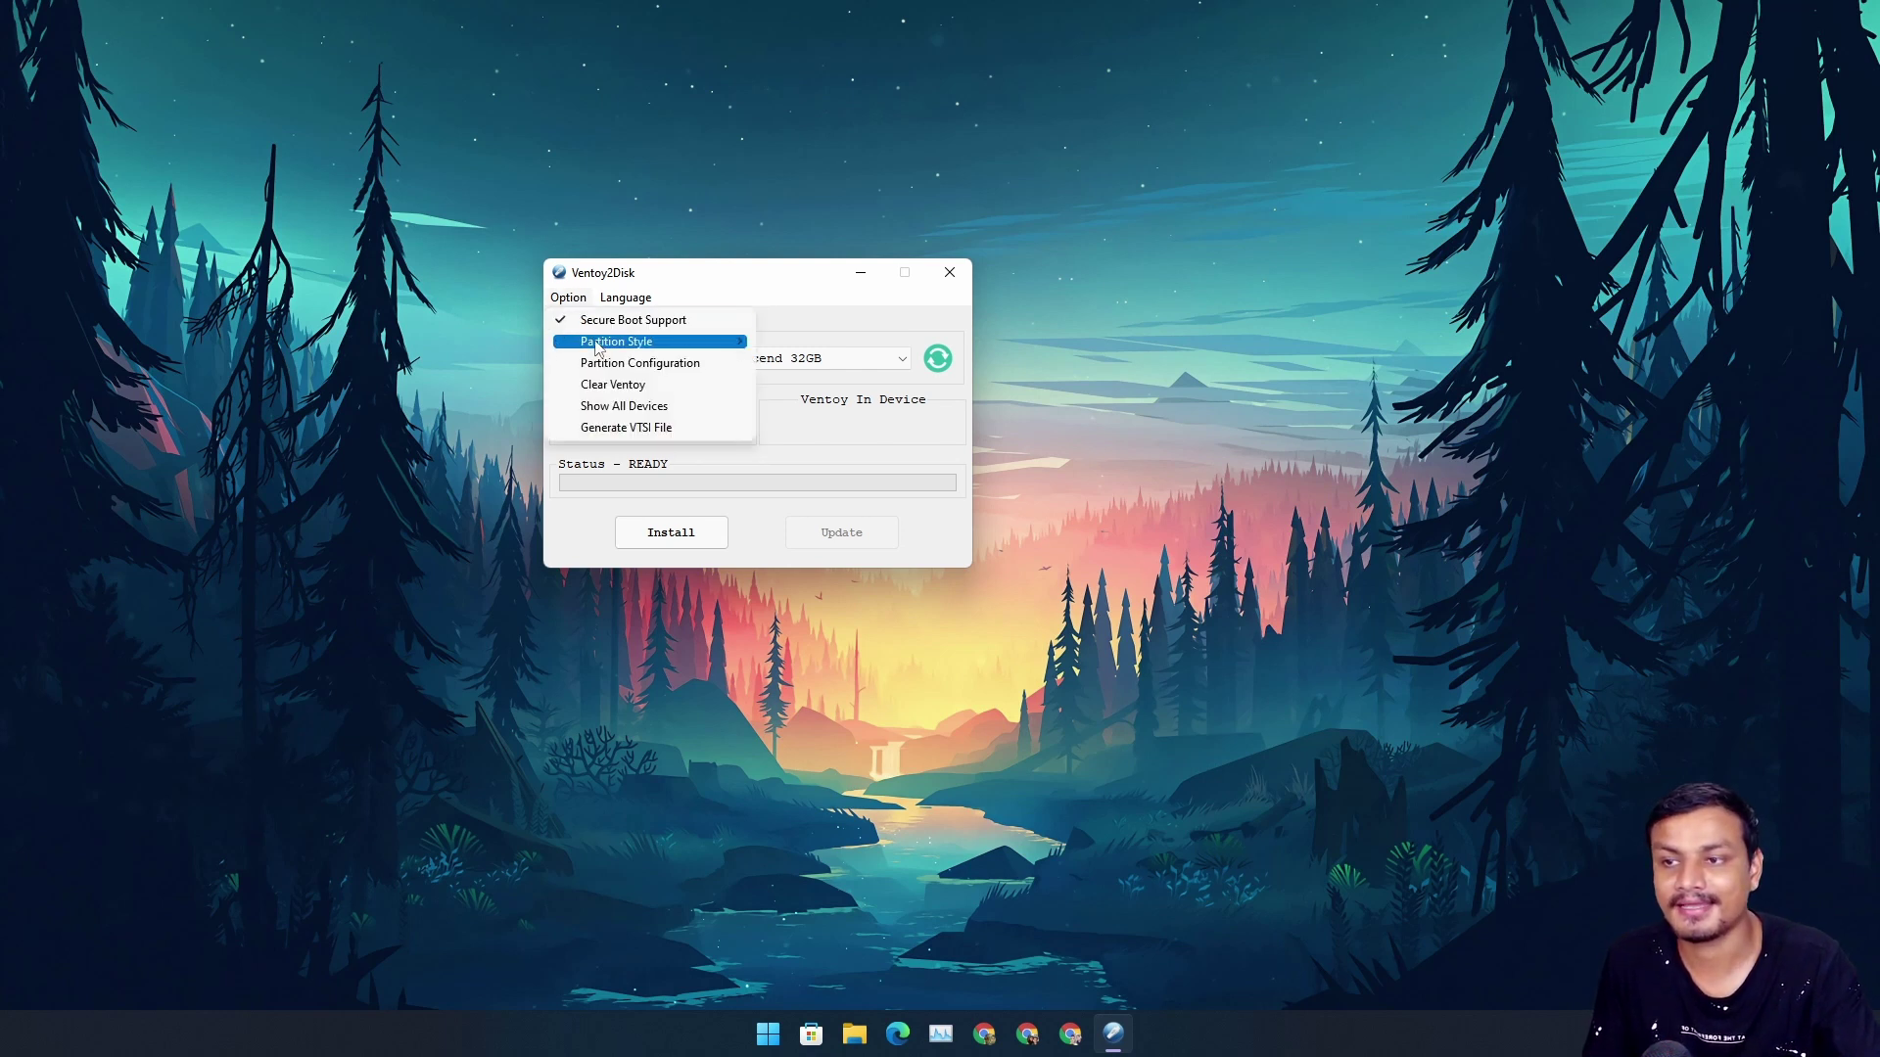
pyautogui.moveTo(639, 342)
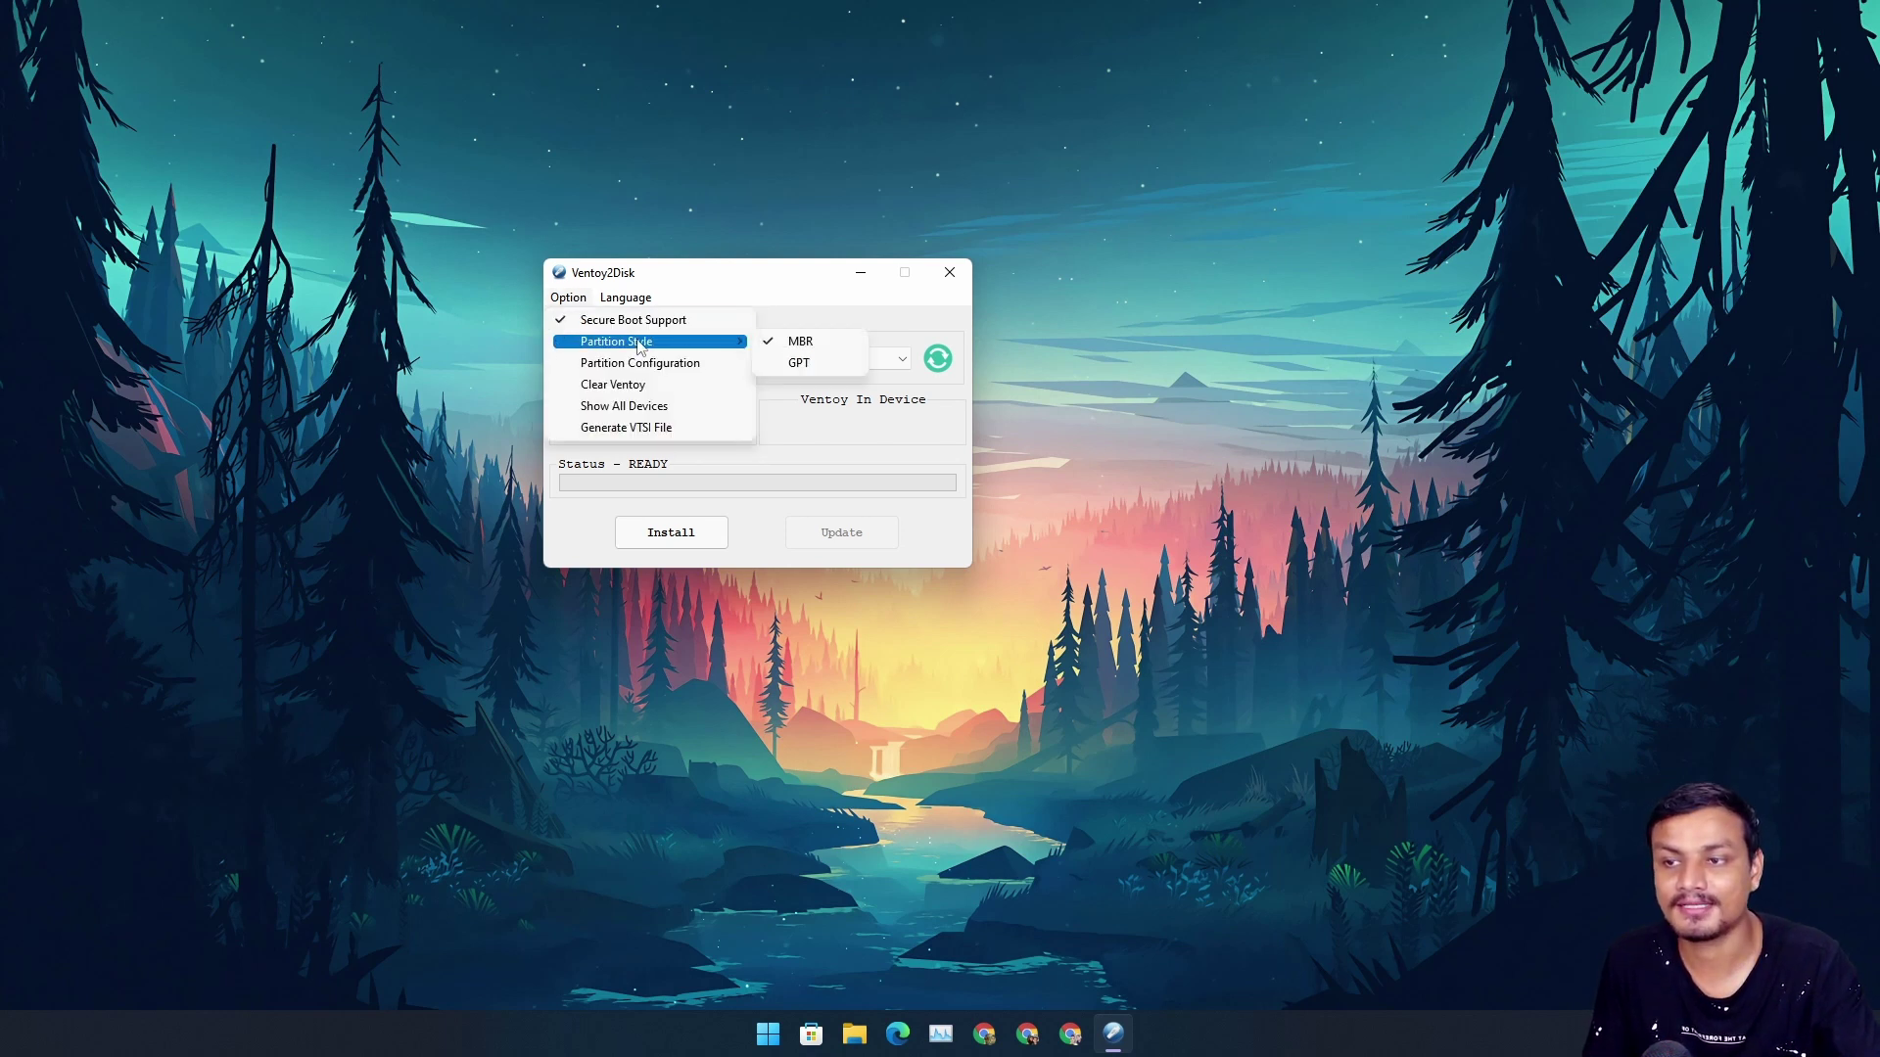
pyautogui.click(799, 363)
pyautogui.click(568, 298)
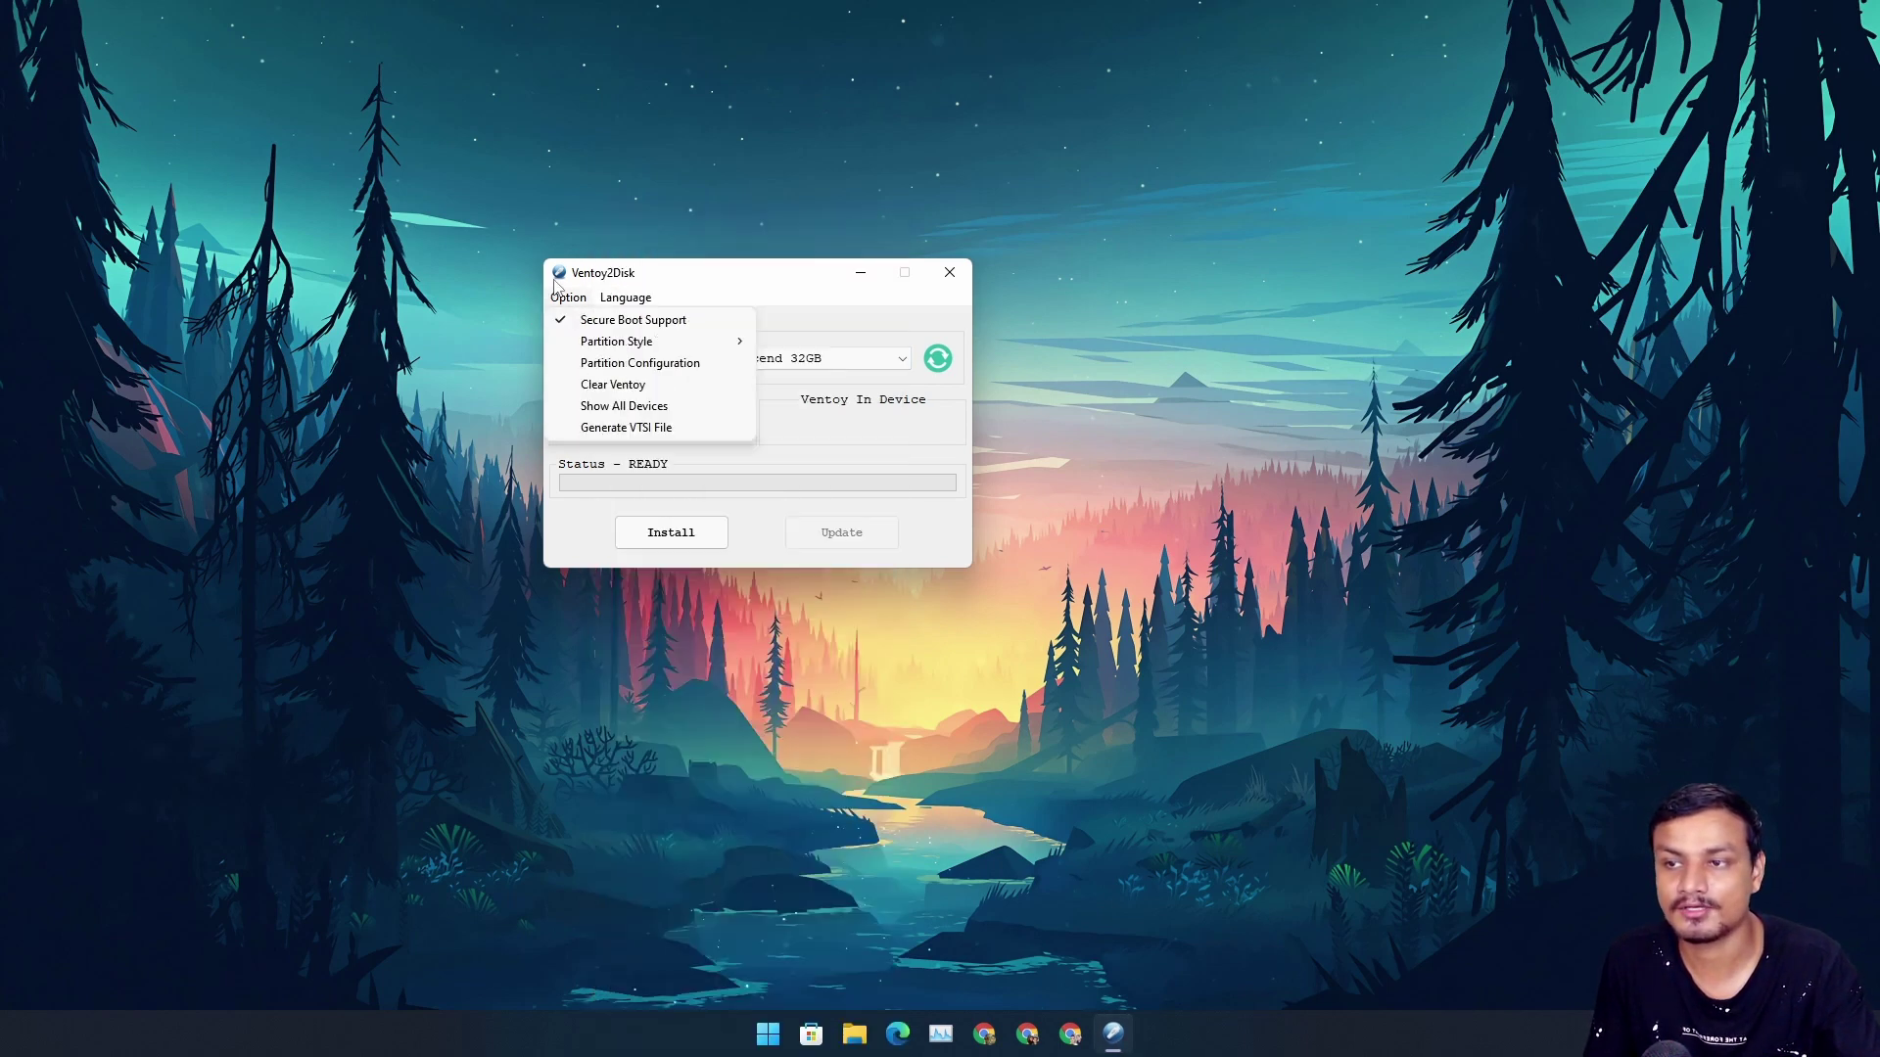
pyautogui.moveTo(627, 297)
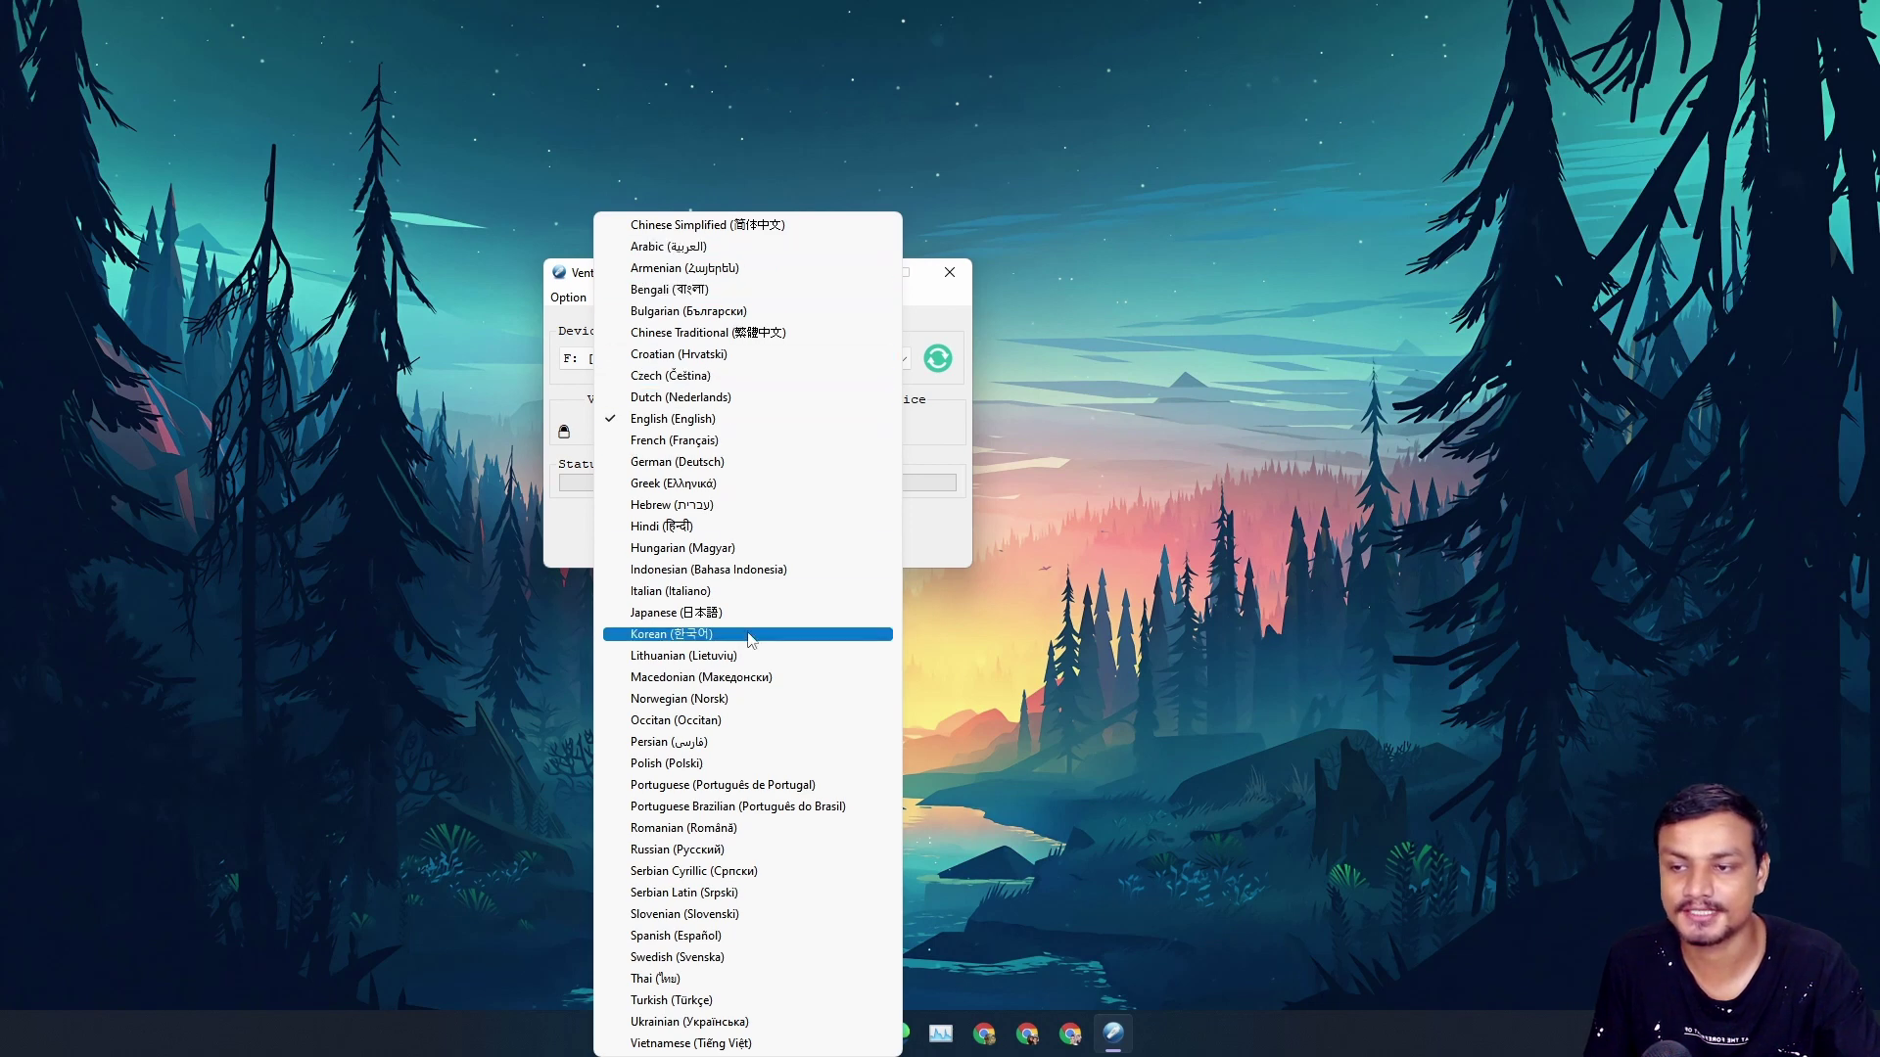
pyautogui.press('Left')
pyautogui.press('Right')
pyautogui.click(815, 247)
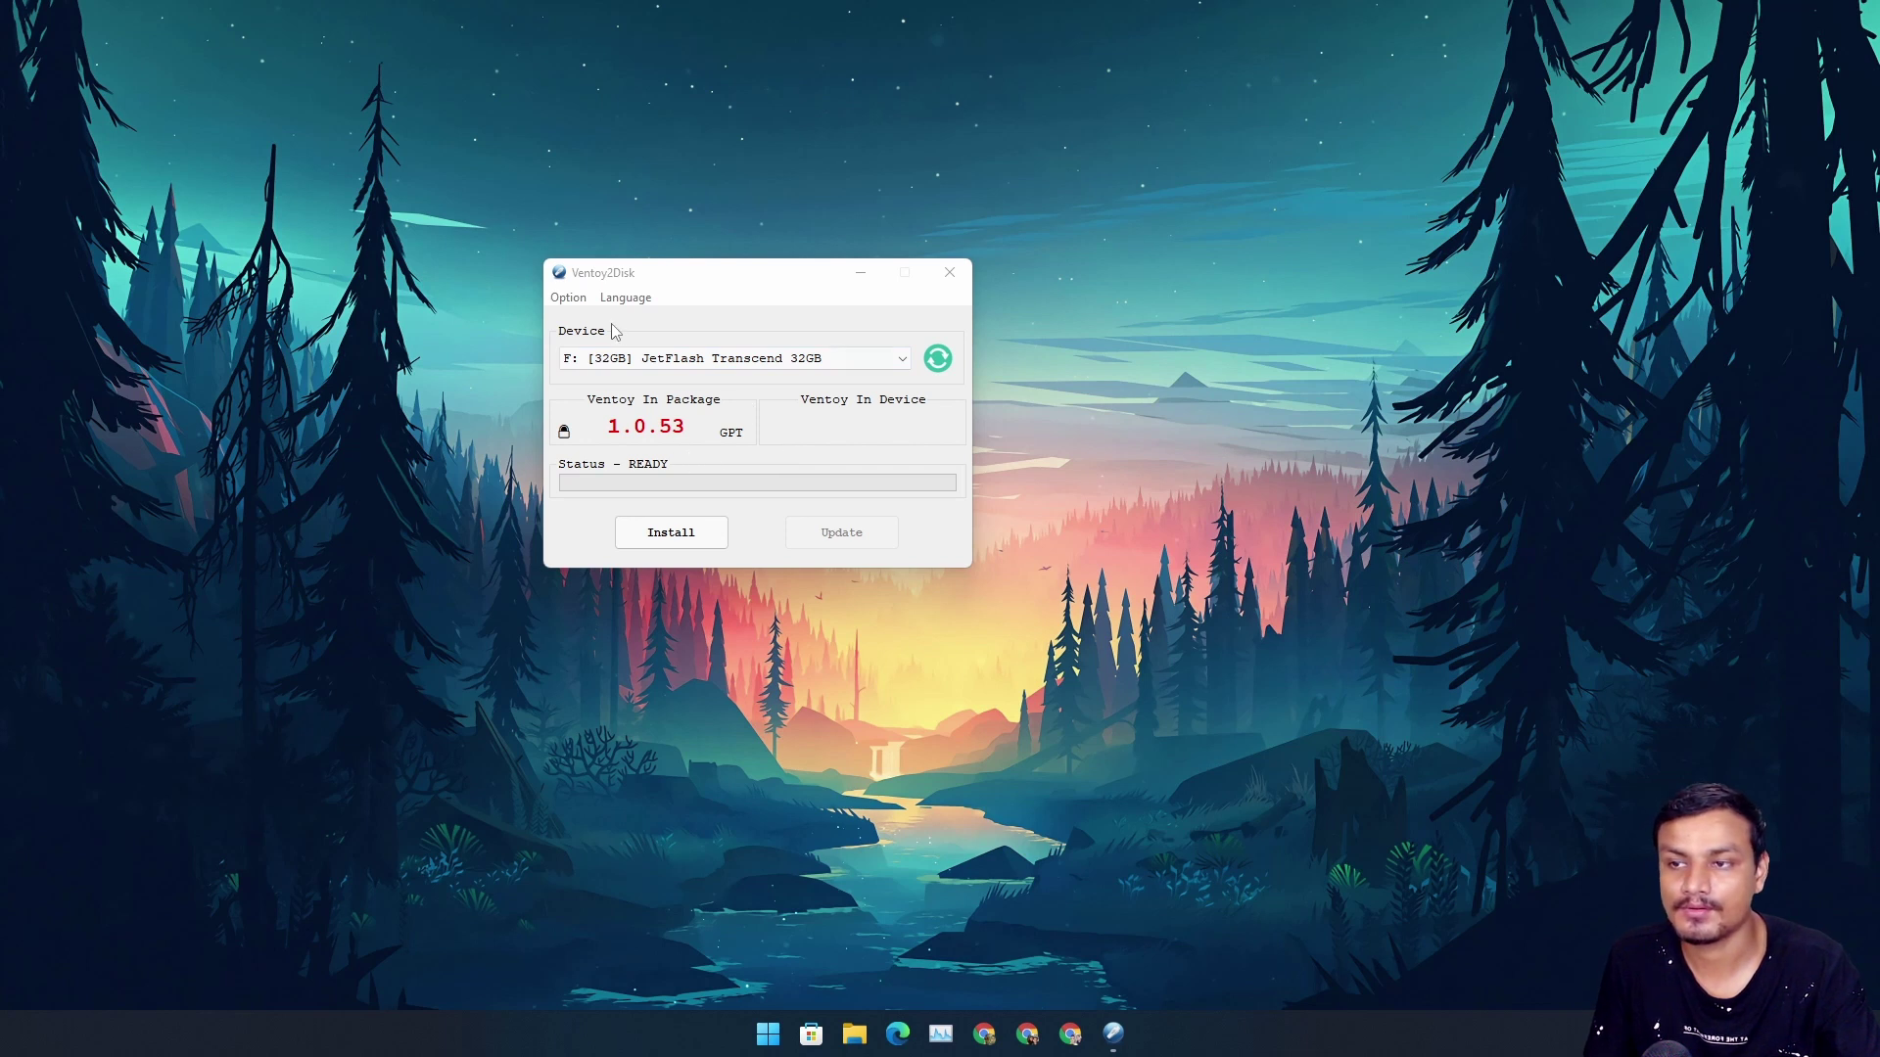
pyautogui.click(577, 300)
pyautogui.click(807, 288)
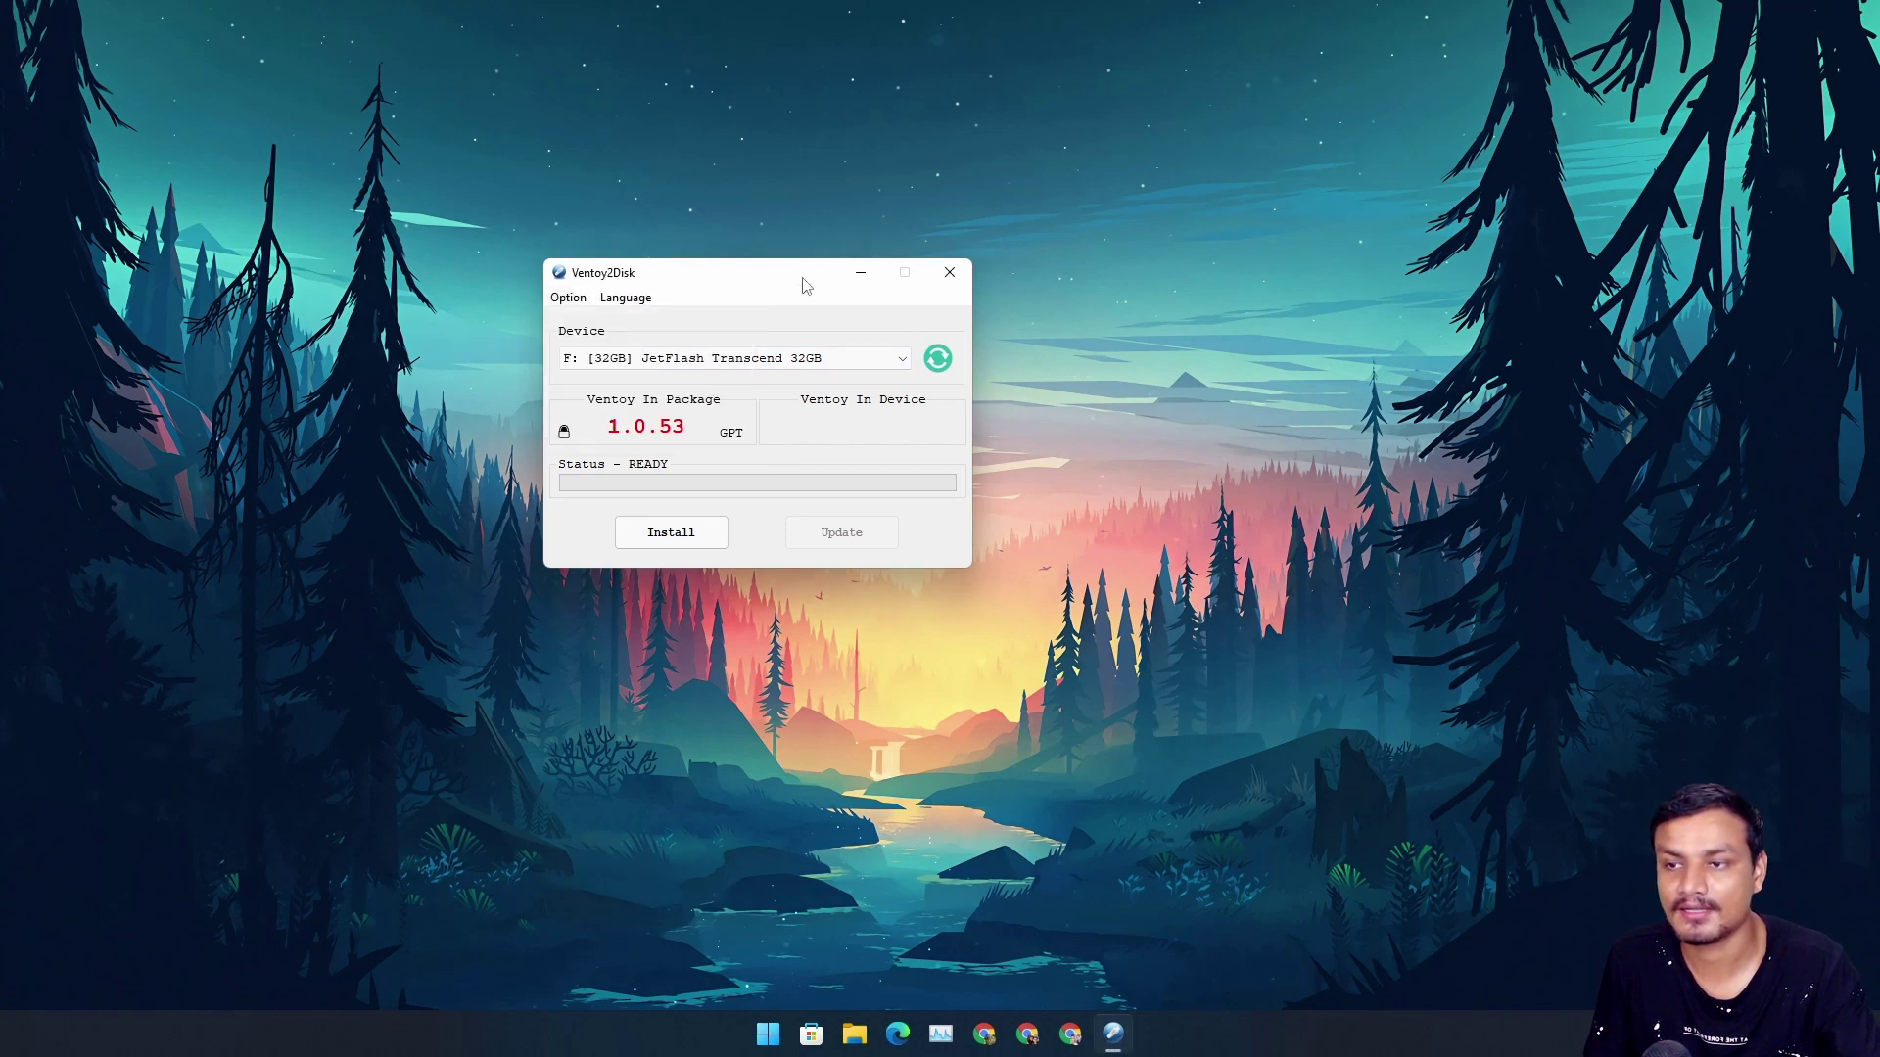
# Install Ventoy on the selected USB drive, accepting both format warnings, and close Ventoy2Disk once installation finishes.
pyautogui.click(684, 542)
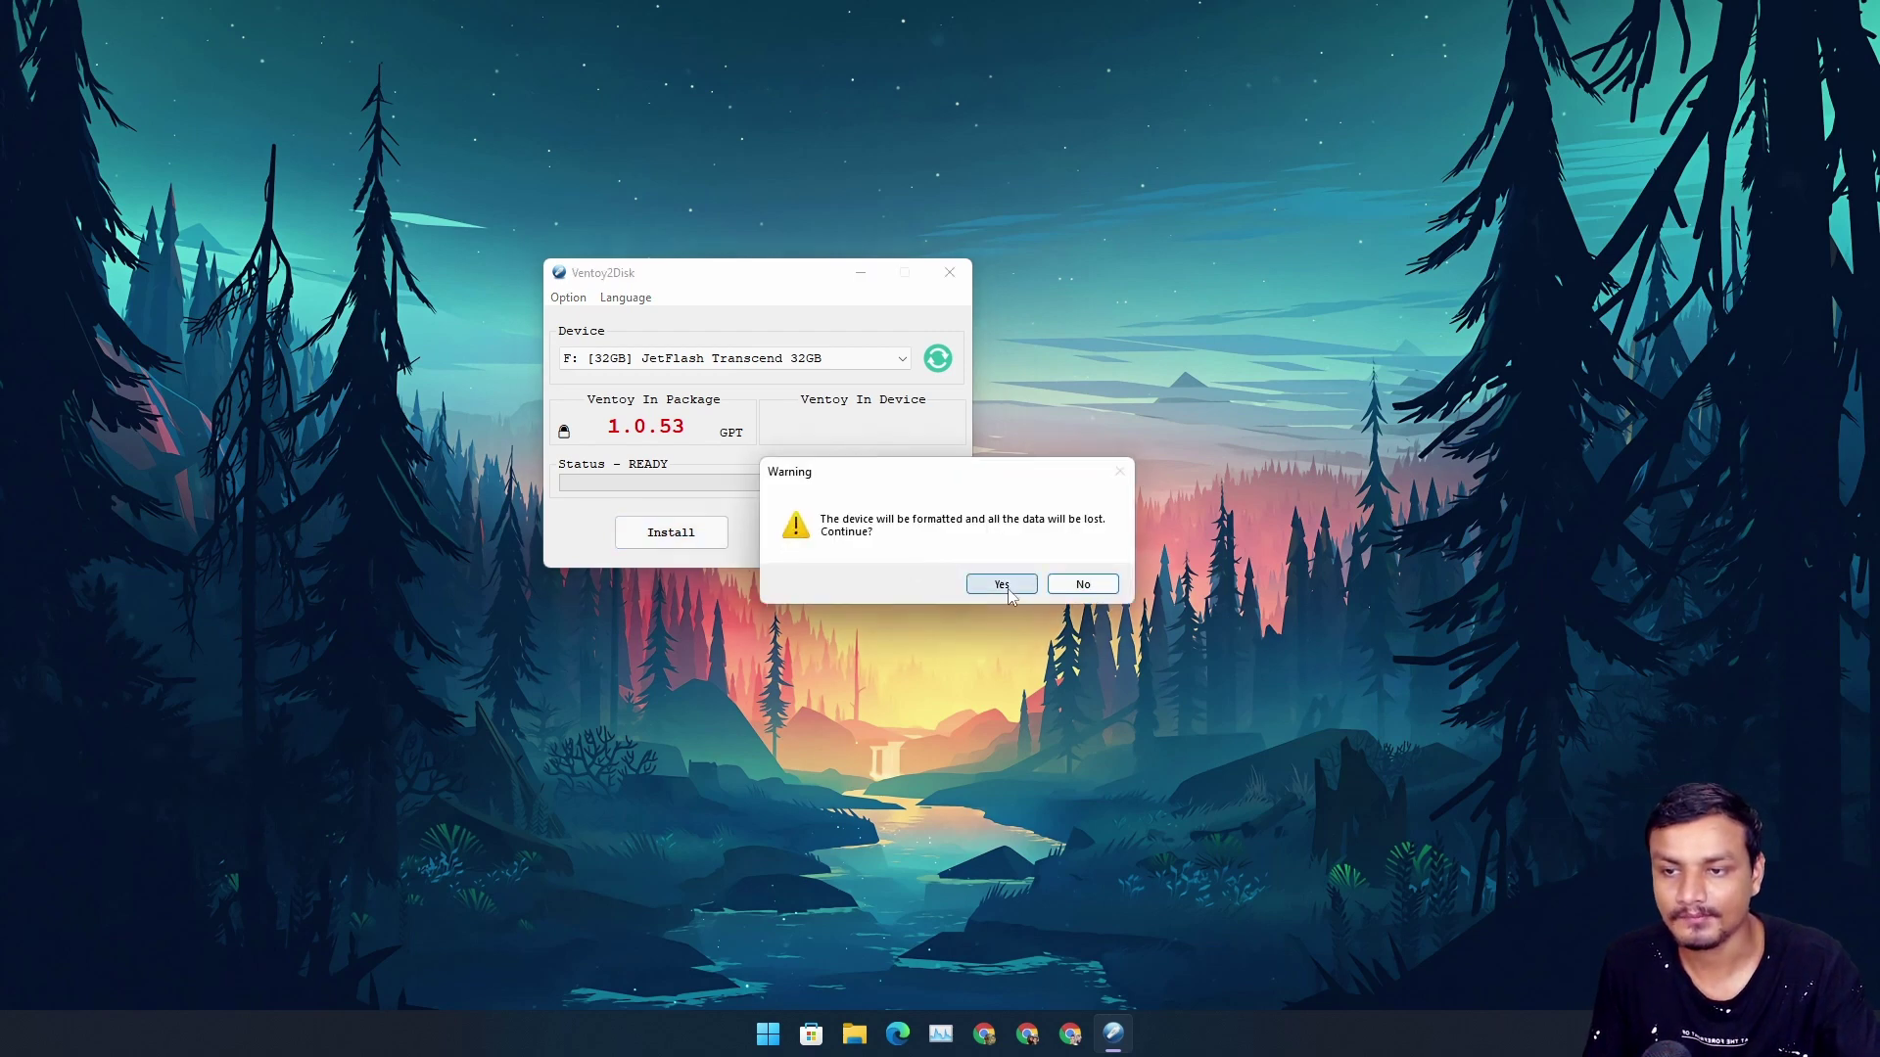
pyautogui.click(1002, 584)
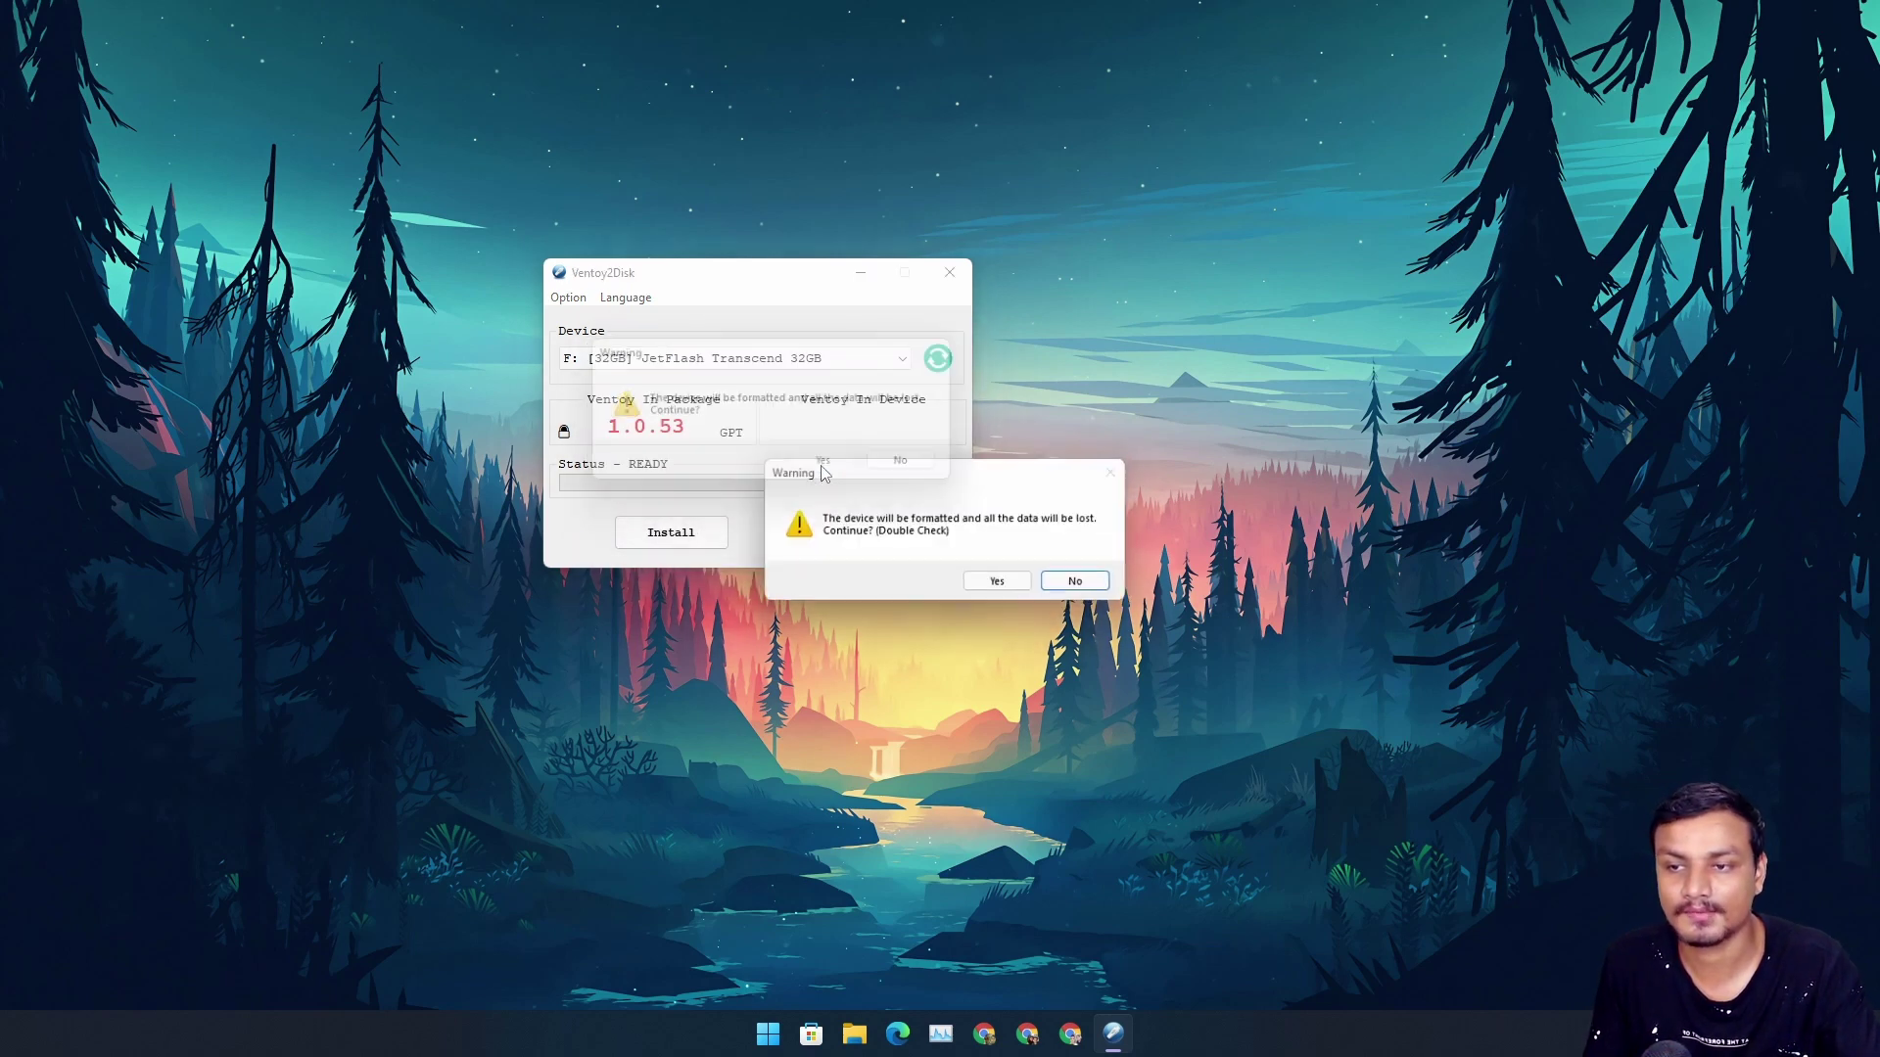
pyautogui.moveTo(955, 481); pyautogui.dragTo(759, 353)
pyautogui.click(812, 456)
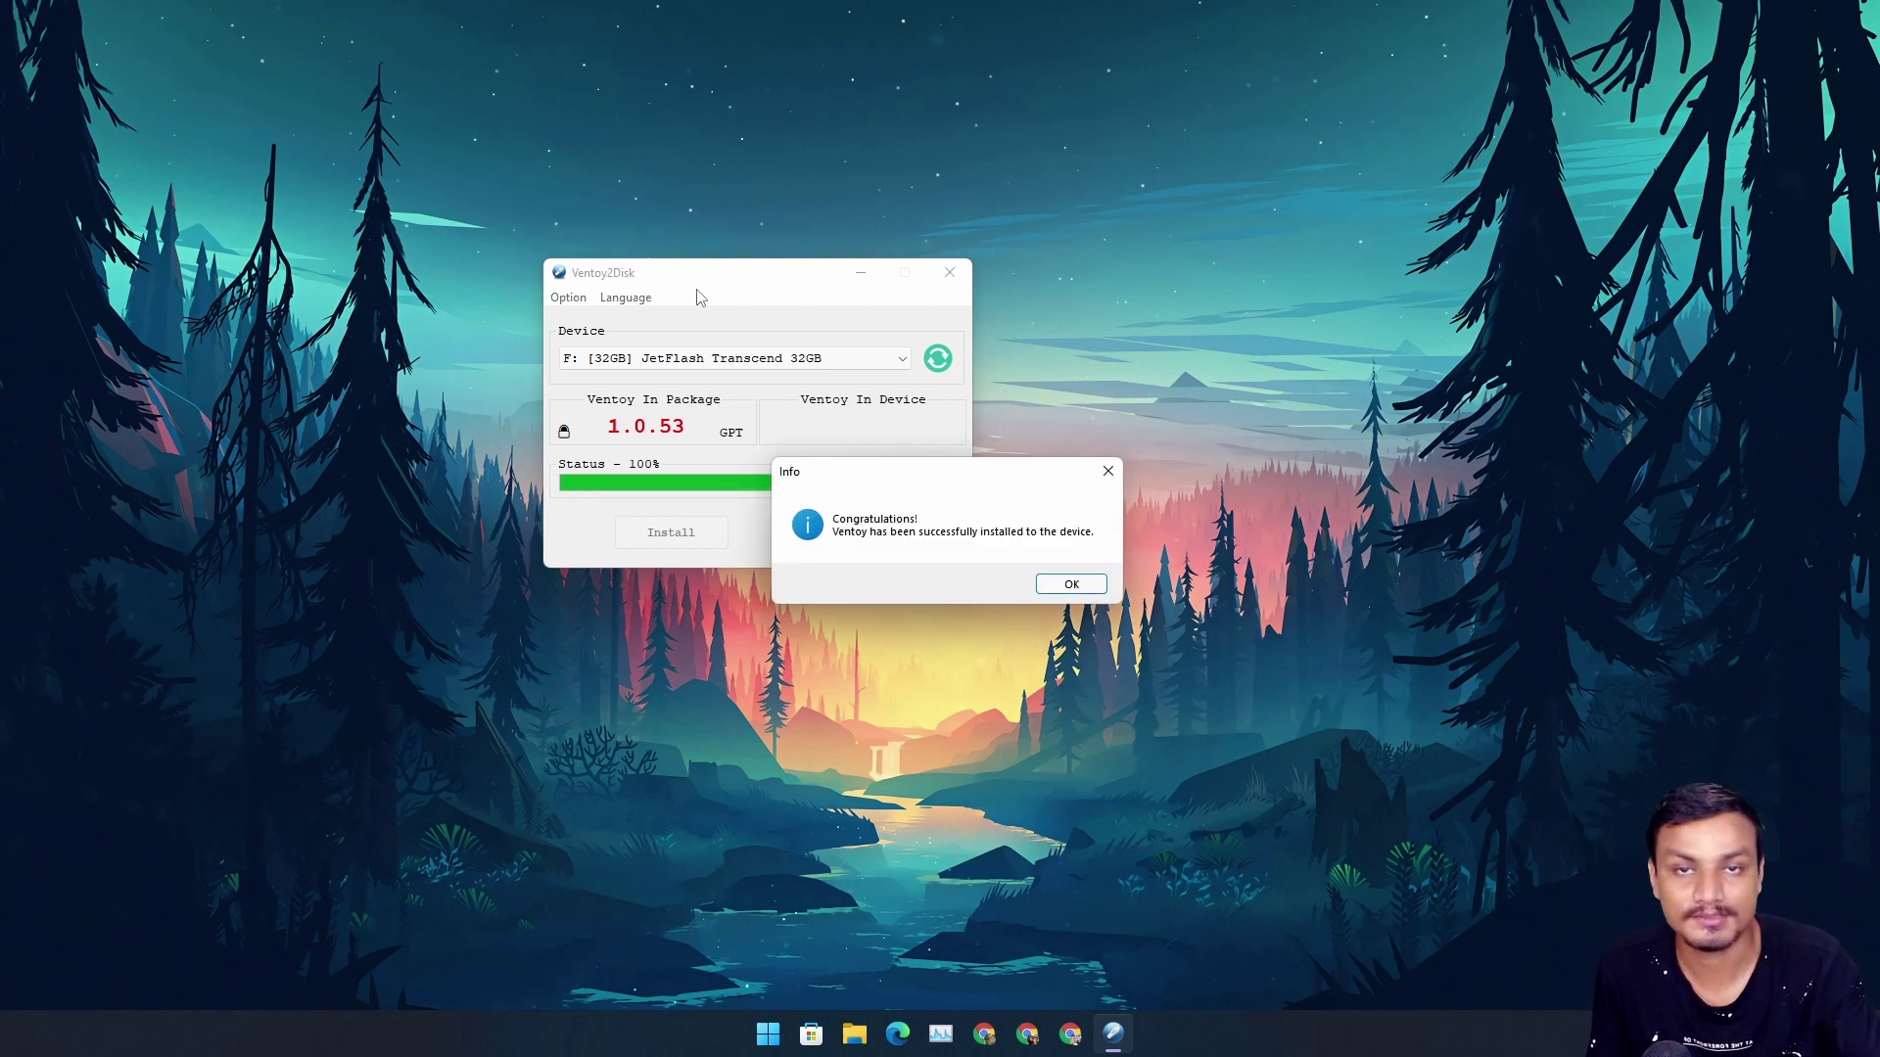
pyautogui.moveTo(999, 481); pyautogui.dragTo(807, 375)
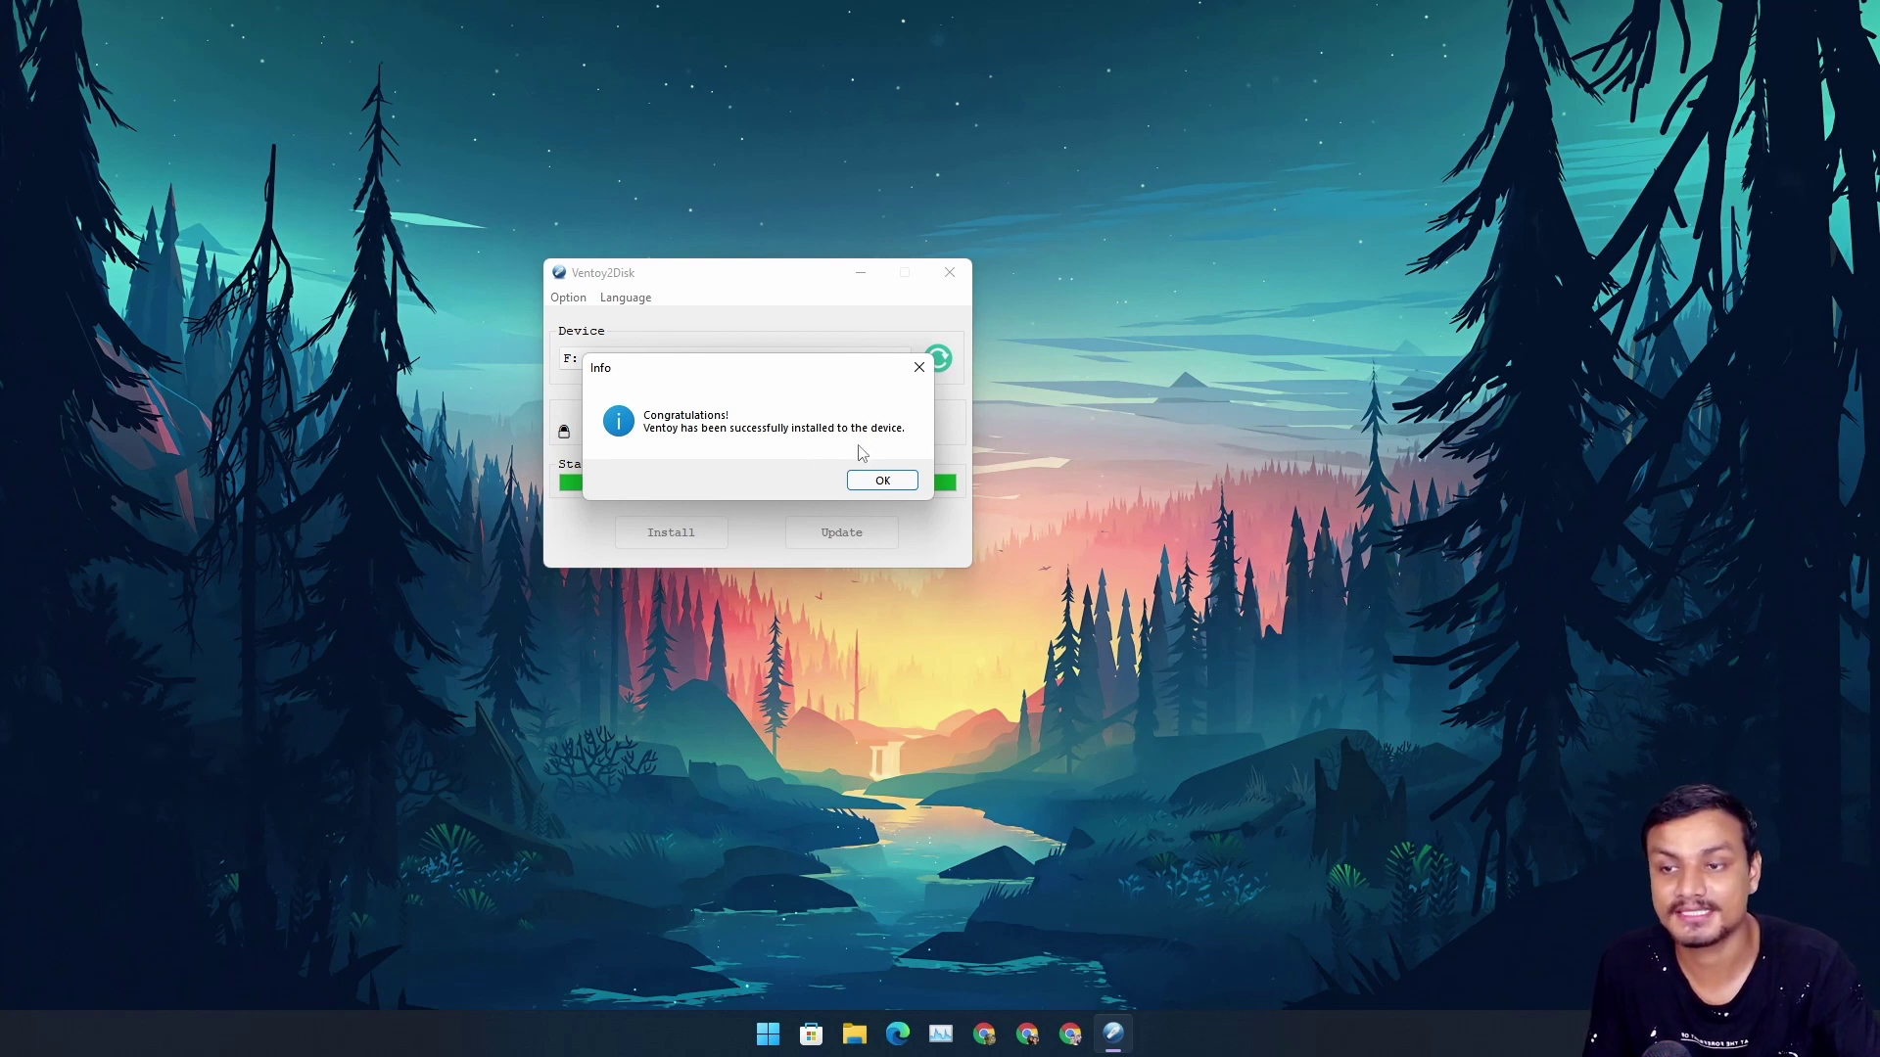
pyautogui.click(882, 479)
pyautogui.hotkey('alt', 'F4')
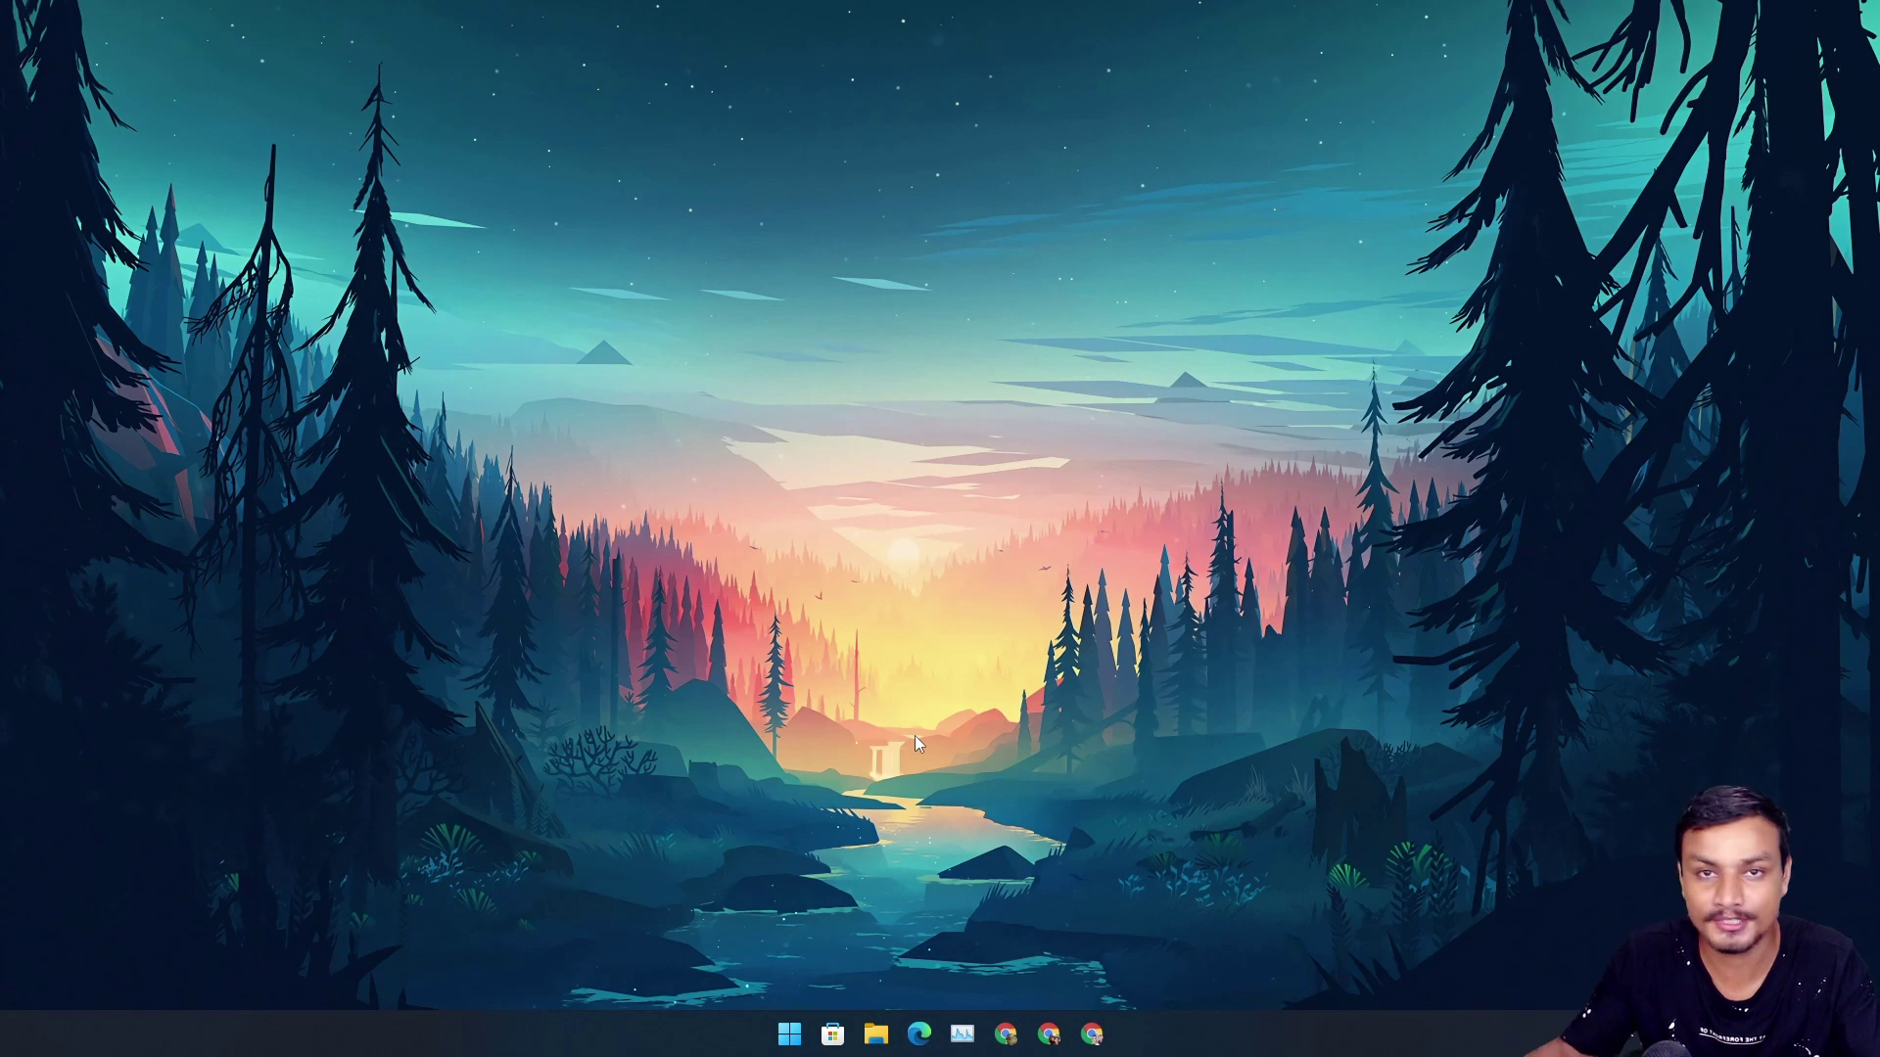
# View the Ventoy (F:) drive in File Explorer and copy Win11_English_x64.iso from the Downloads folder.
pyautogui.click(875, 1034)
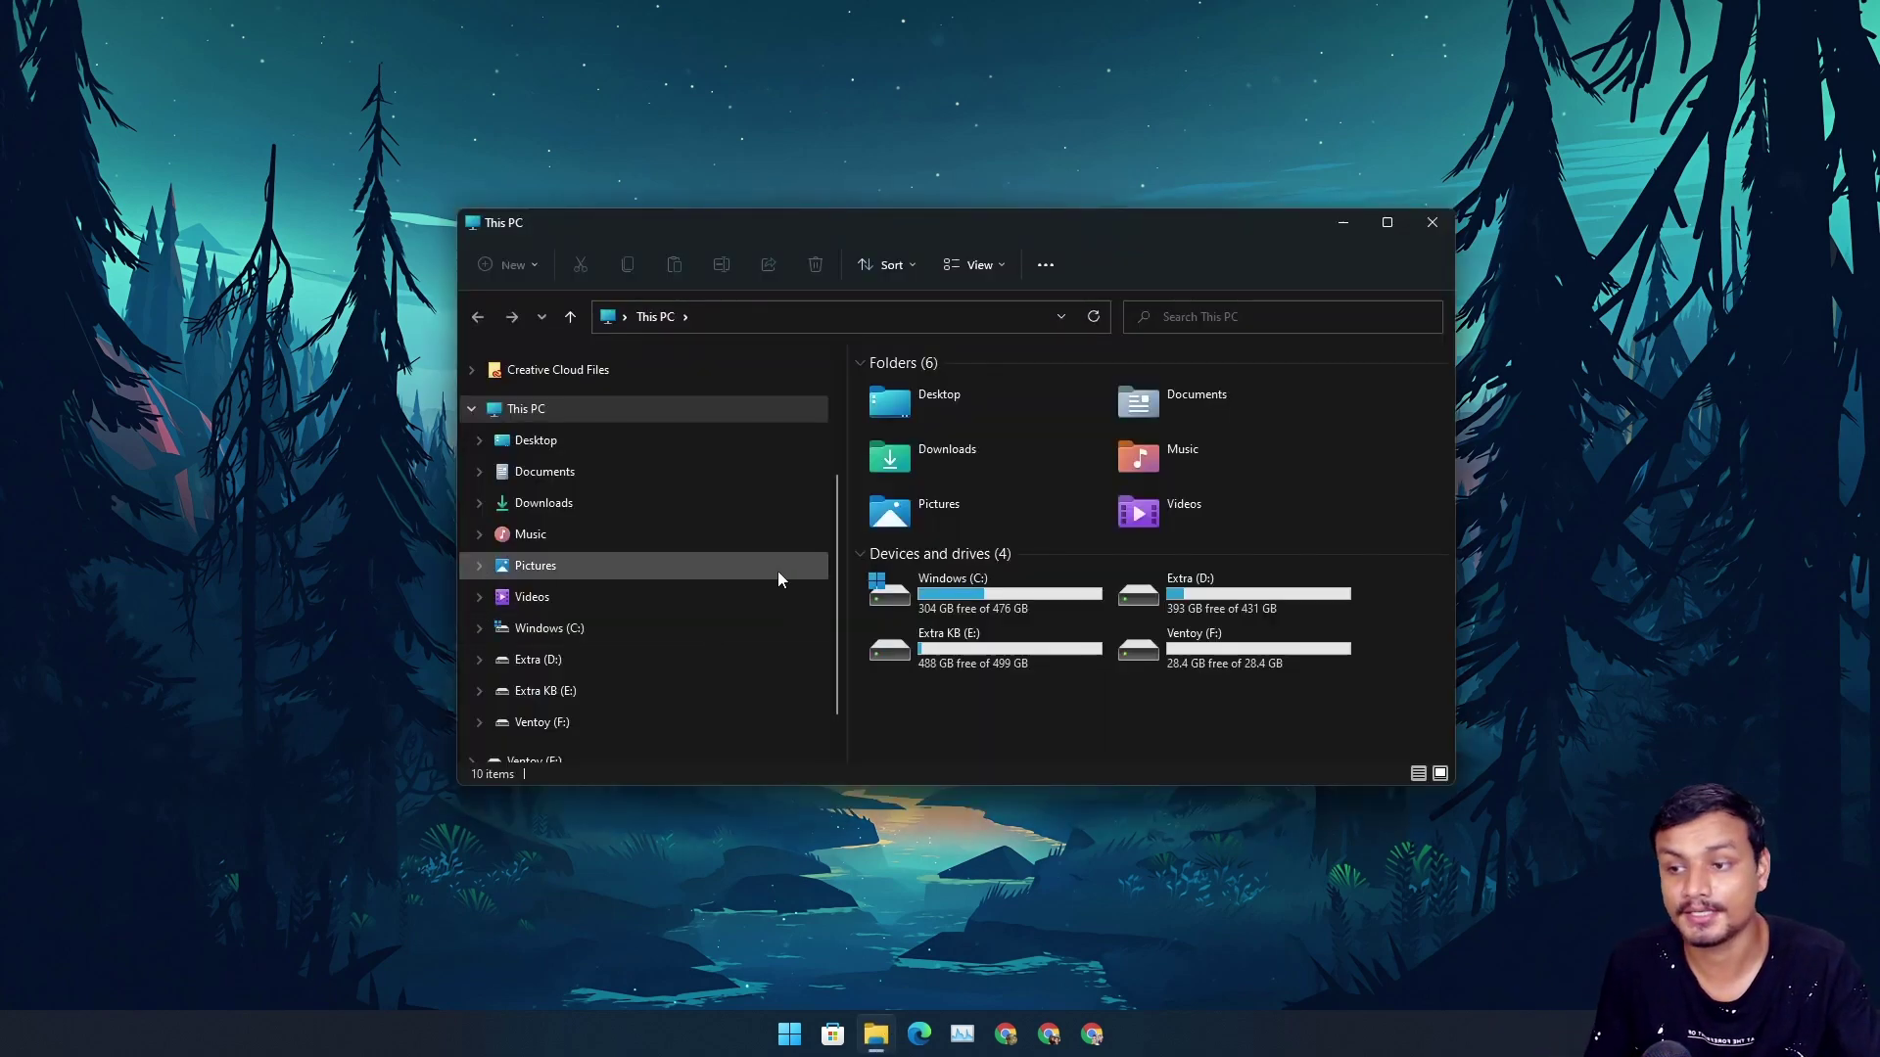
pyautogui.click(584, 721)
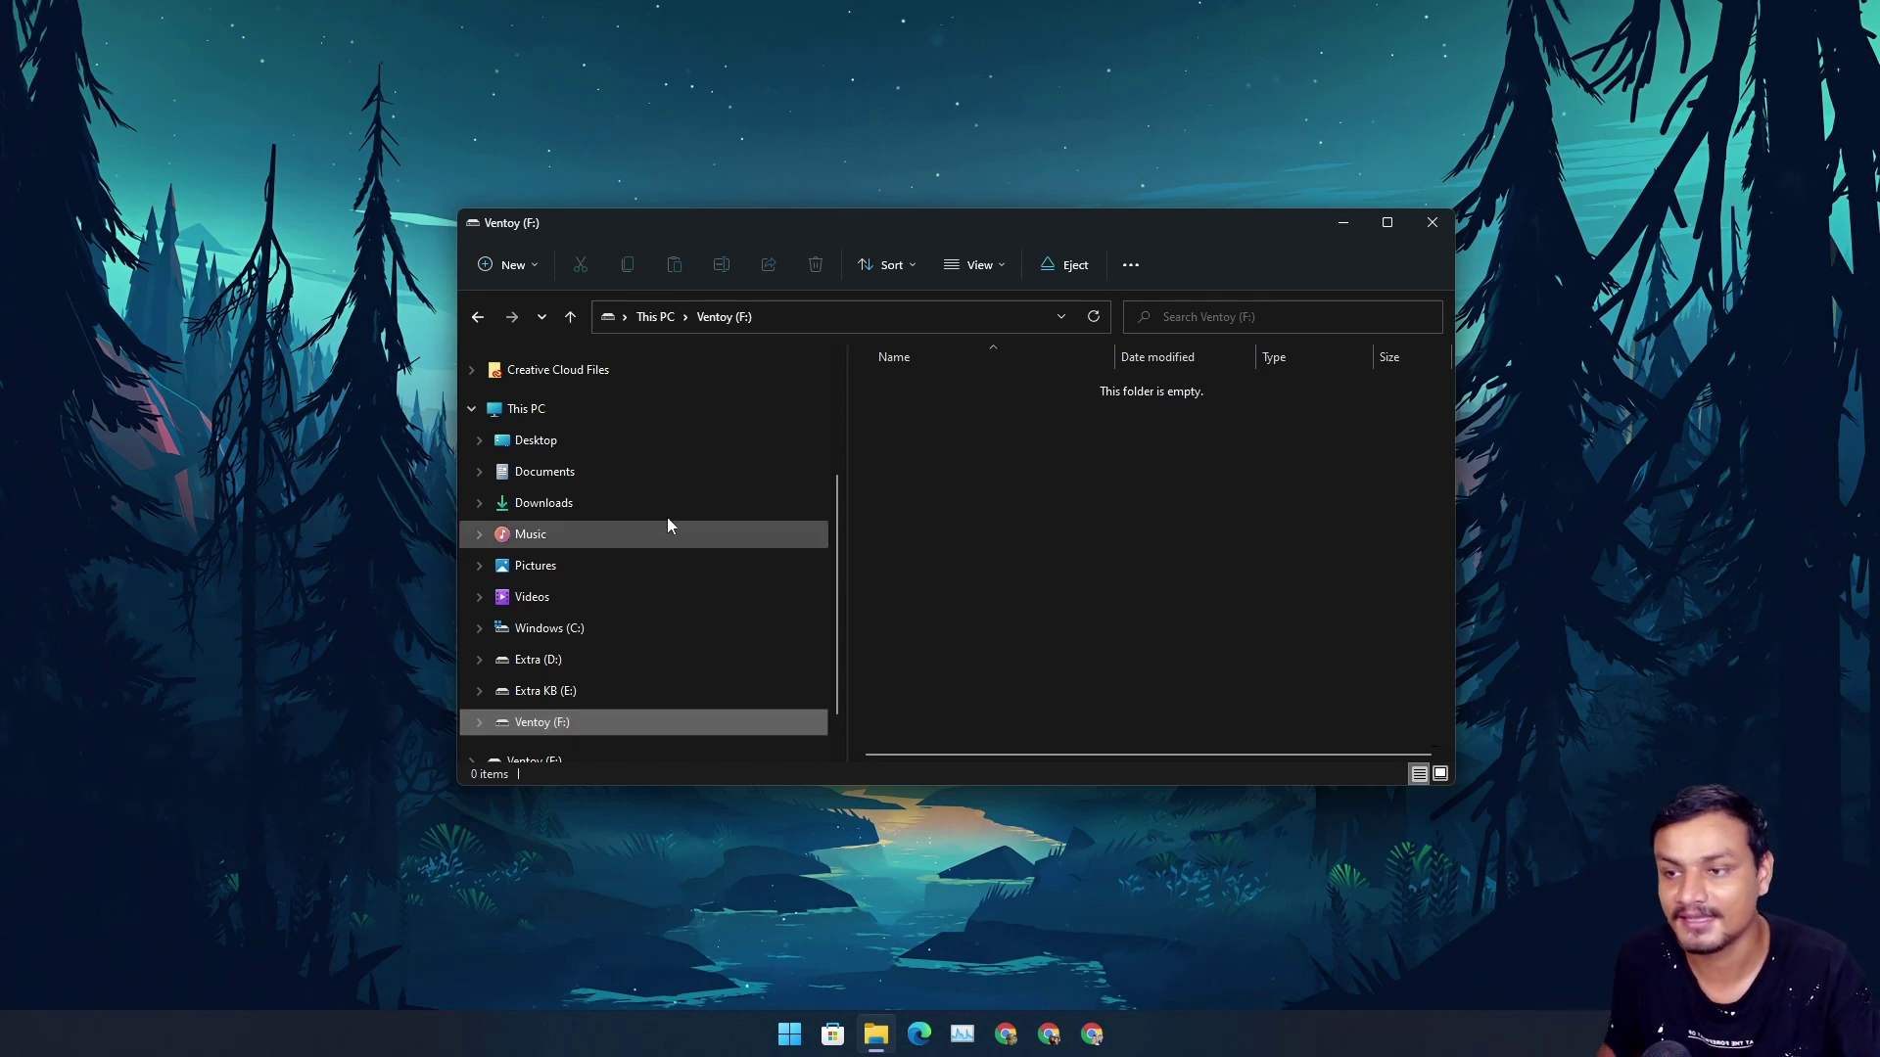
pyautogui.click(627, 503)
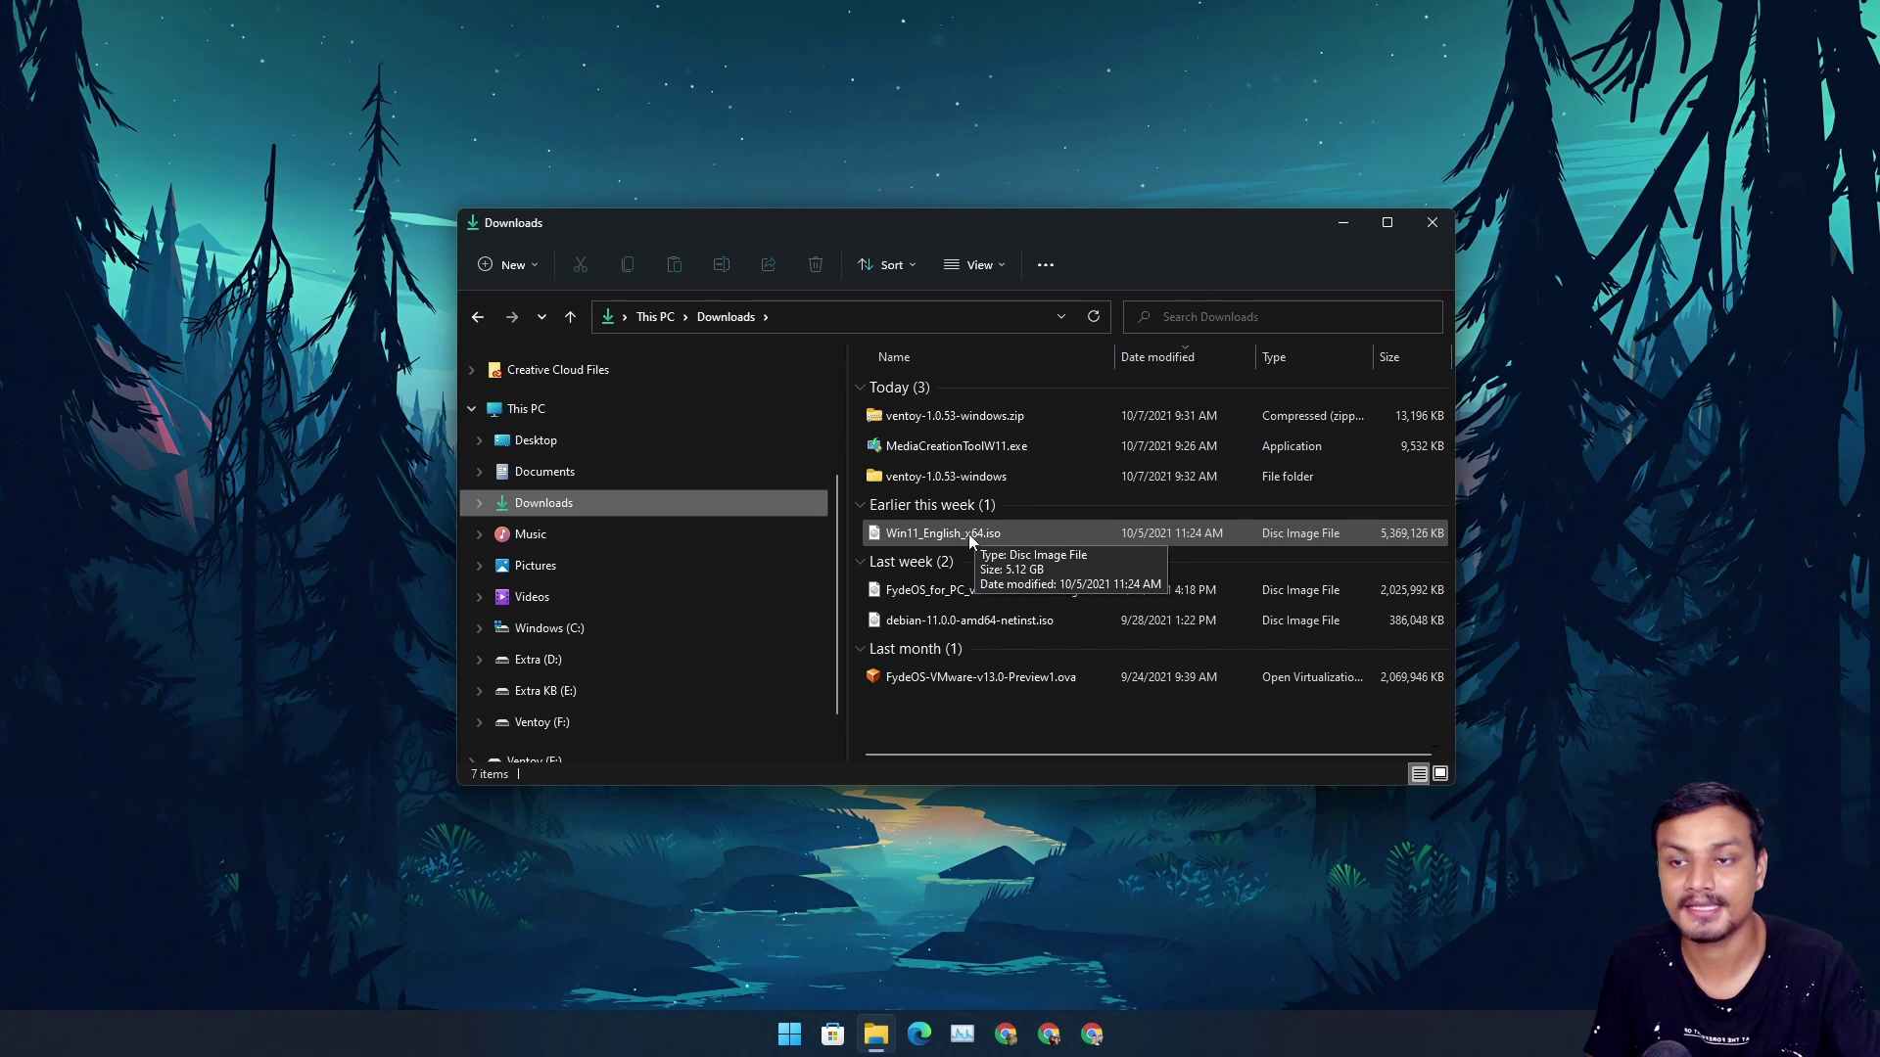
pyautogui.click(977, 531)
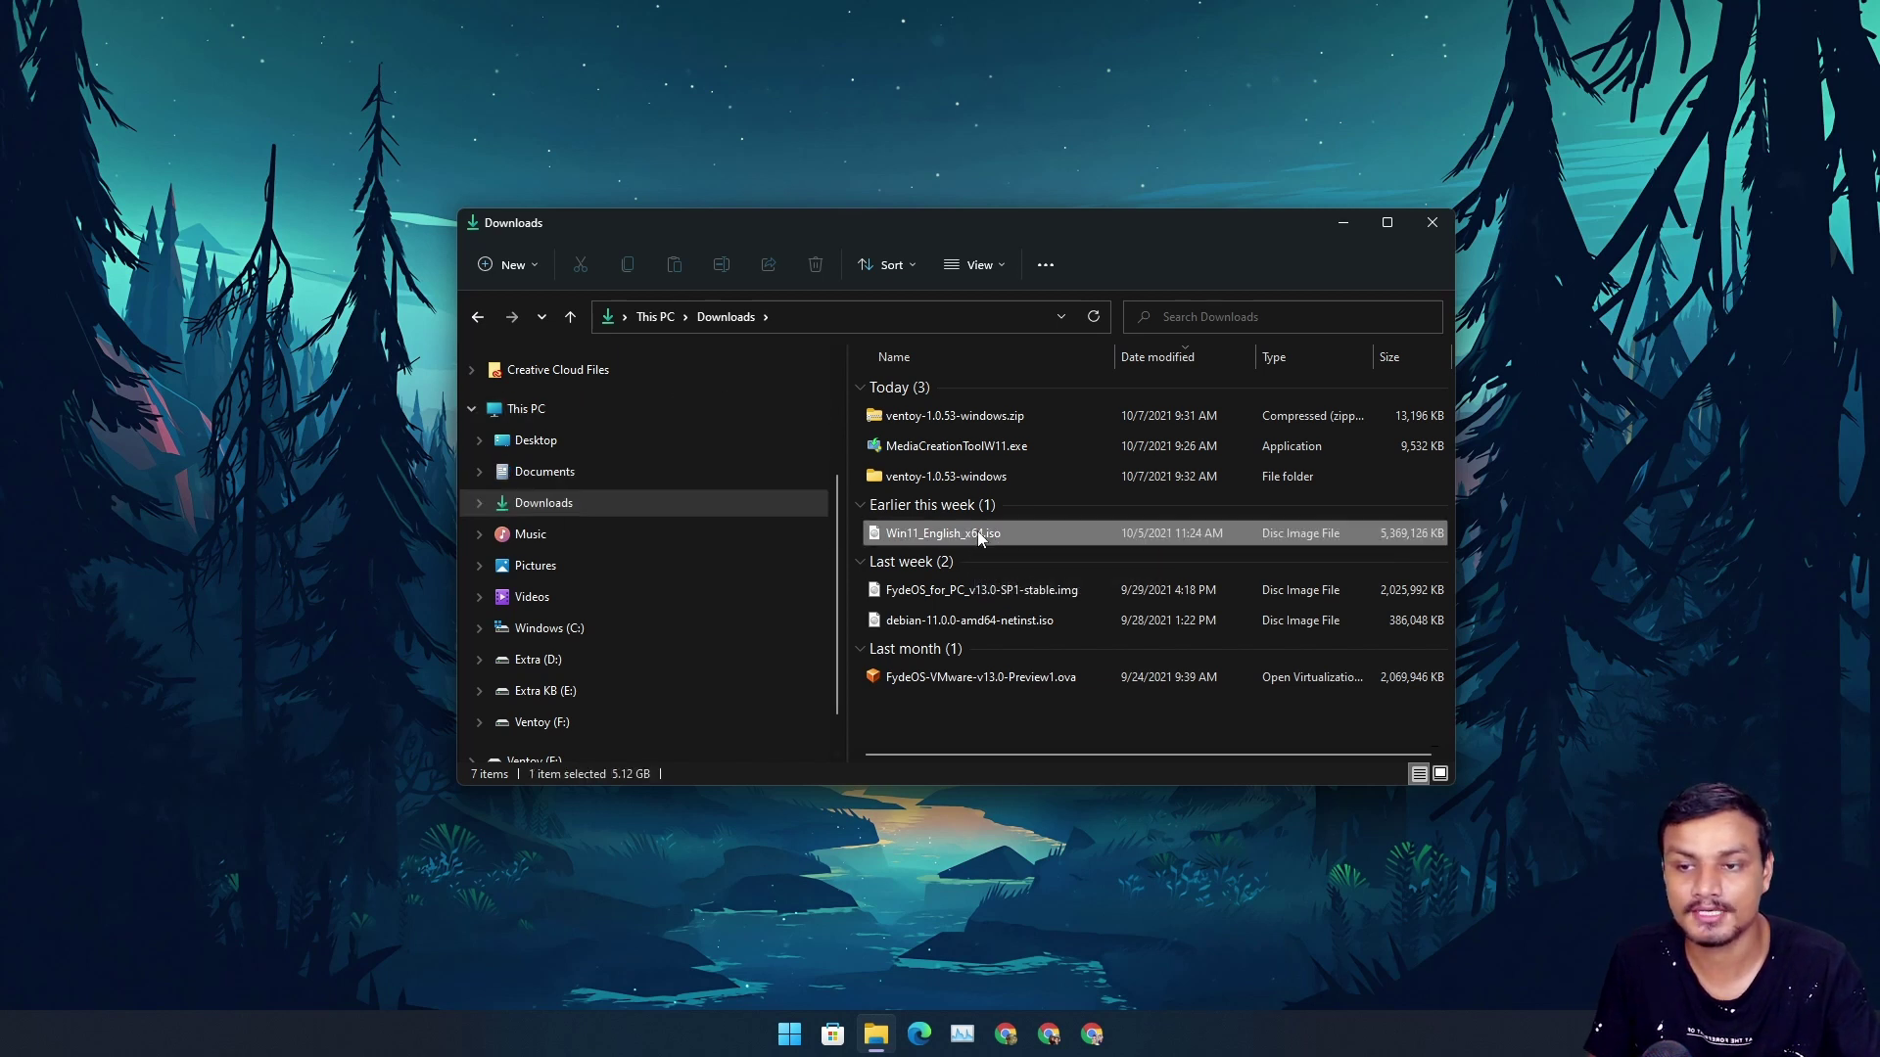
pyautogui.rightClick(977, 530)
pyautogui.press('Escape')
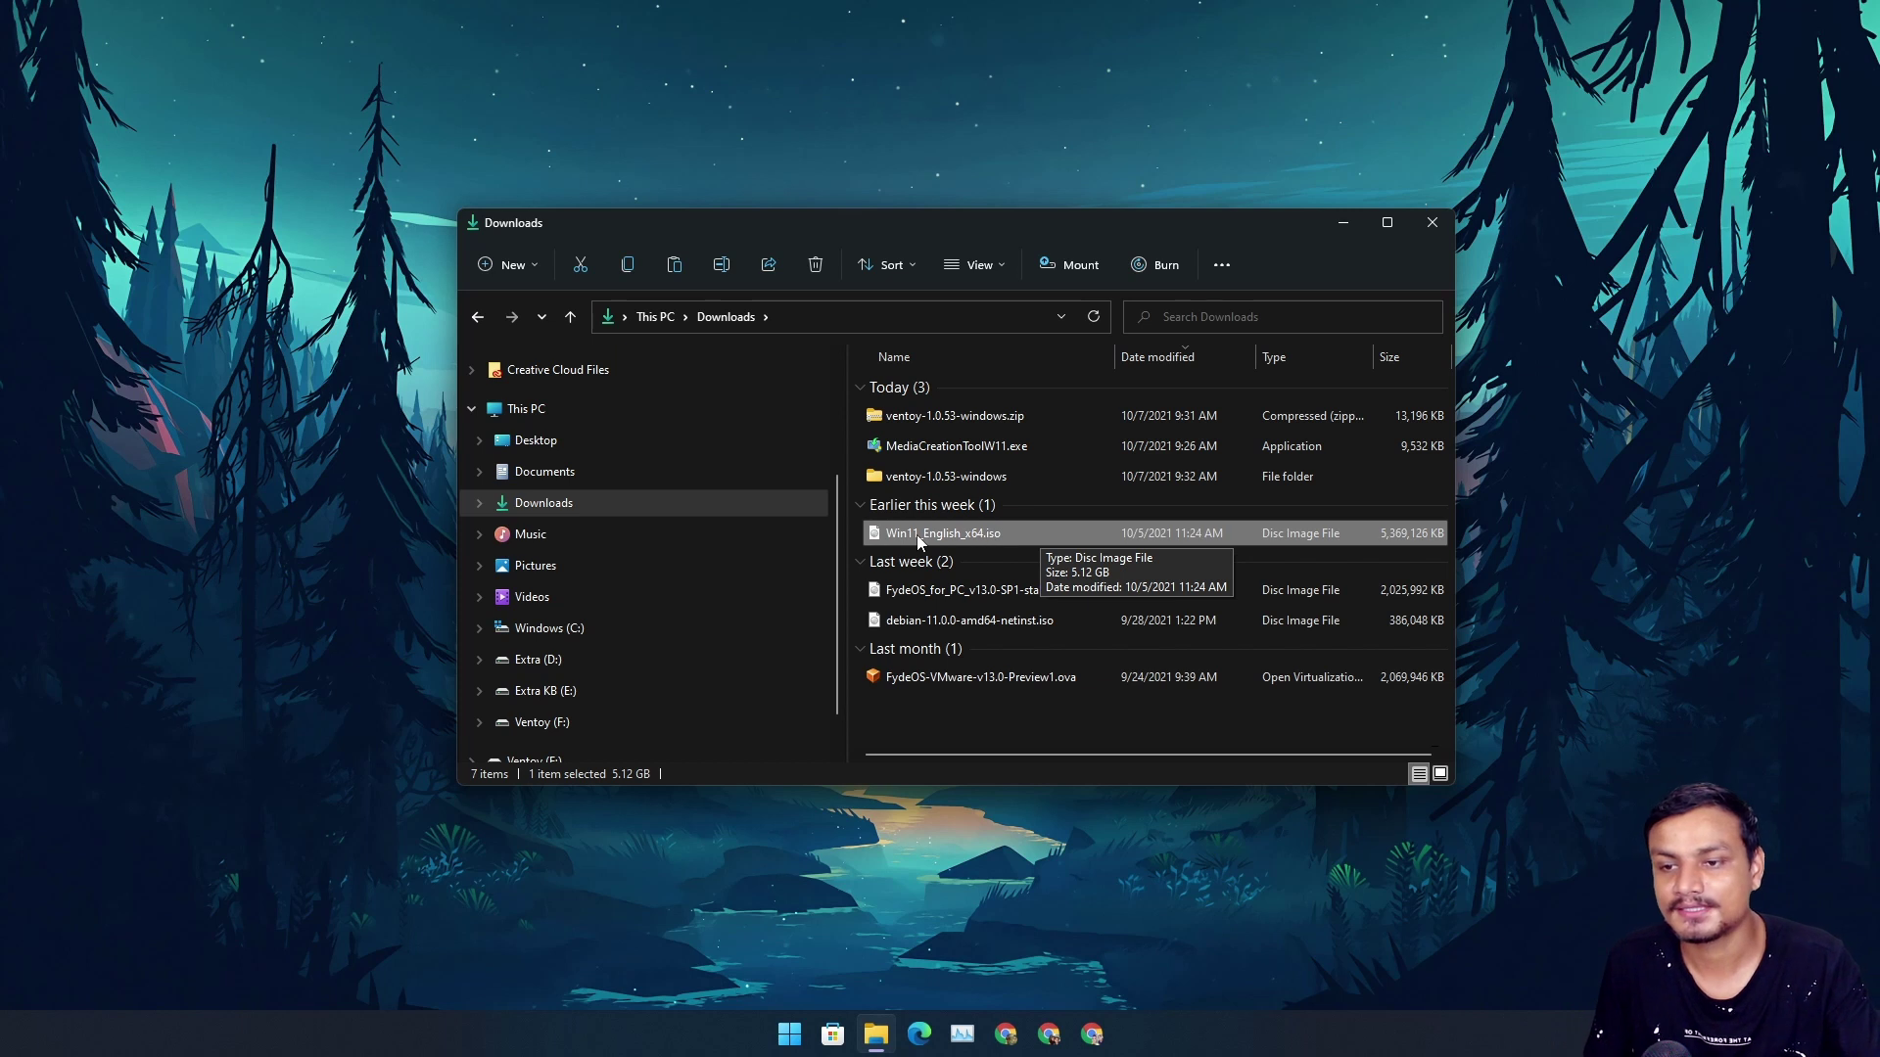
pyautogui.rightClick(964, 531)
pyautogui.click(1028, 554)
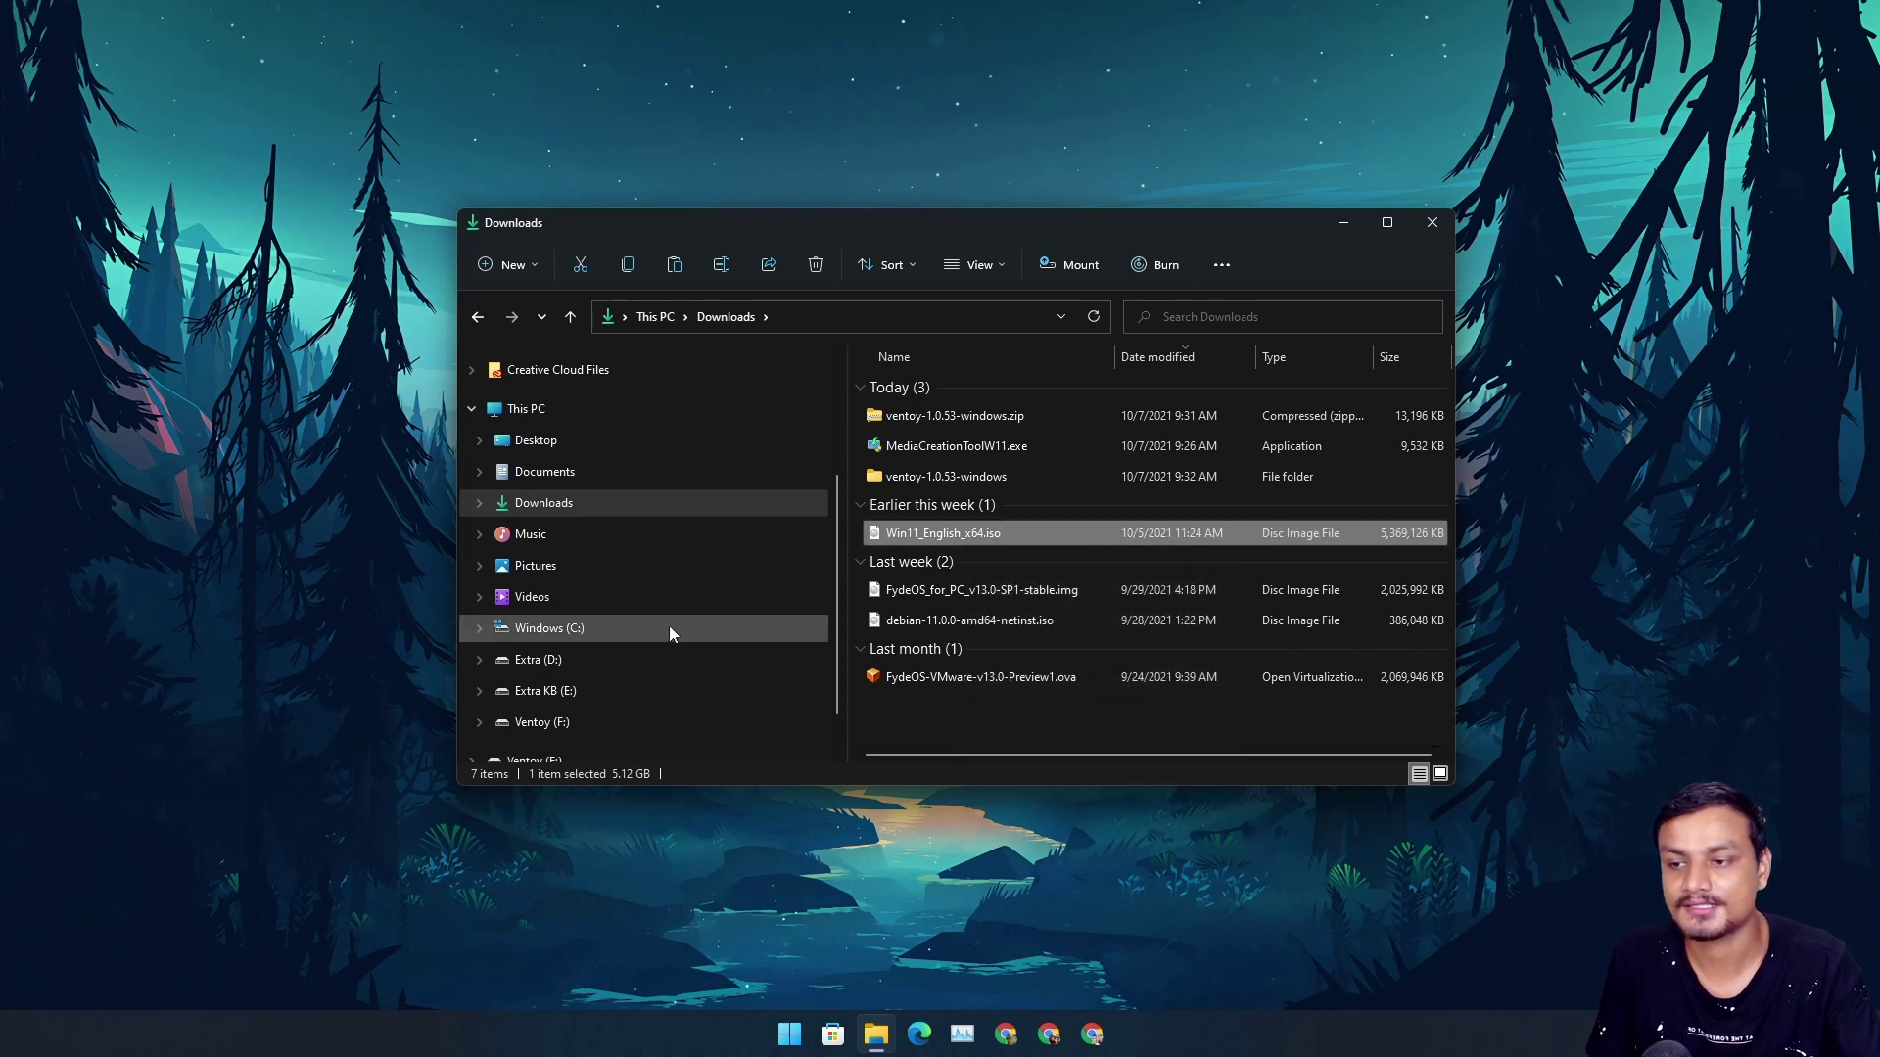
# Paste the Windows 11 ISO onto the Ventoy (F:) drive, agreeing to copy it without its properties.
pyautogui.click(654, 722)
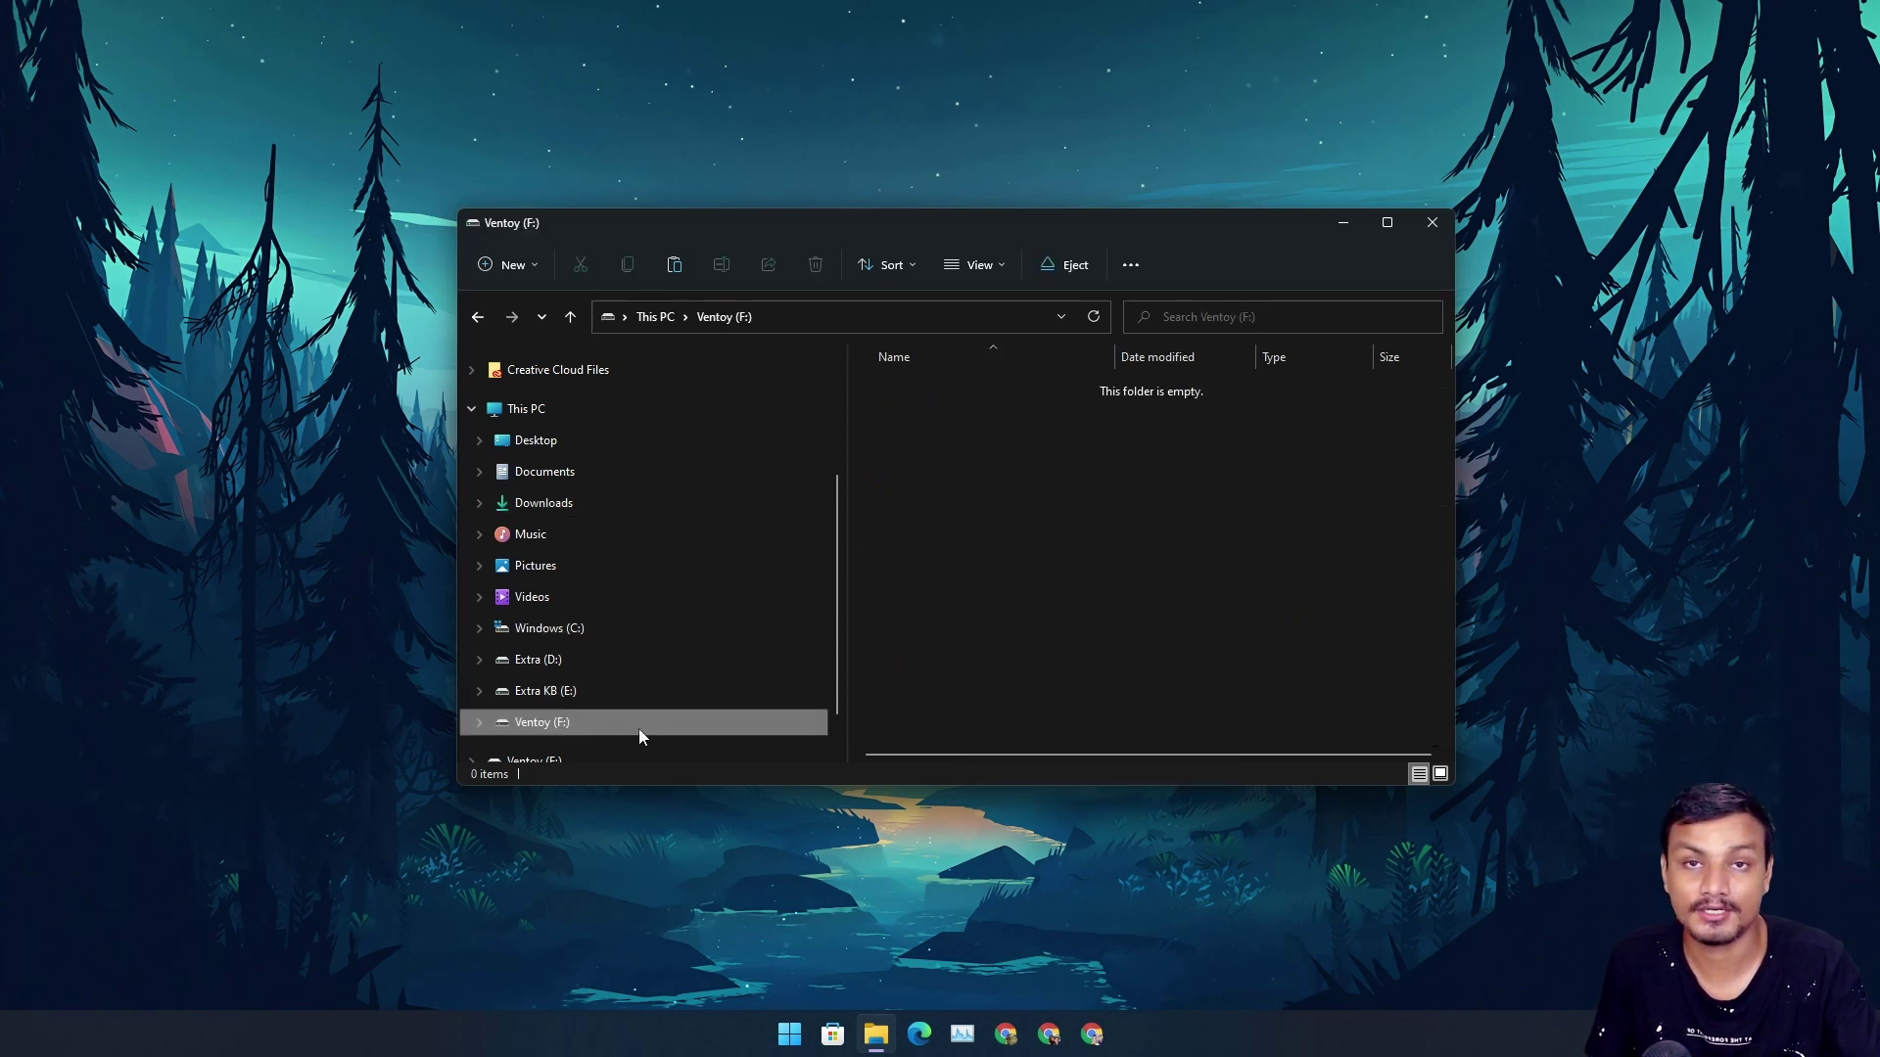
pyautogui.rightClick(995, 443)
pyautogui.click(1012, 462)
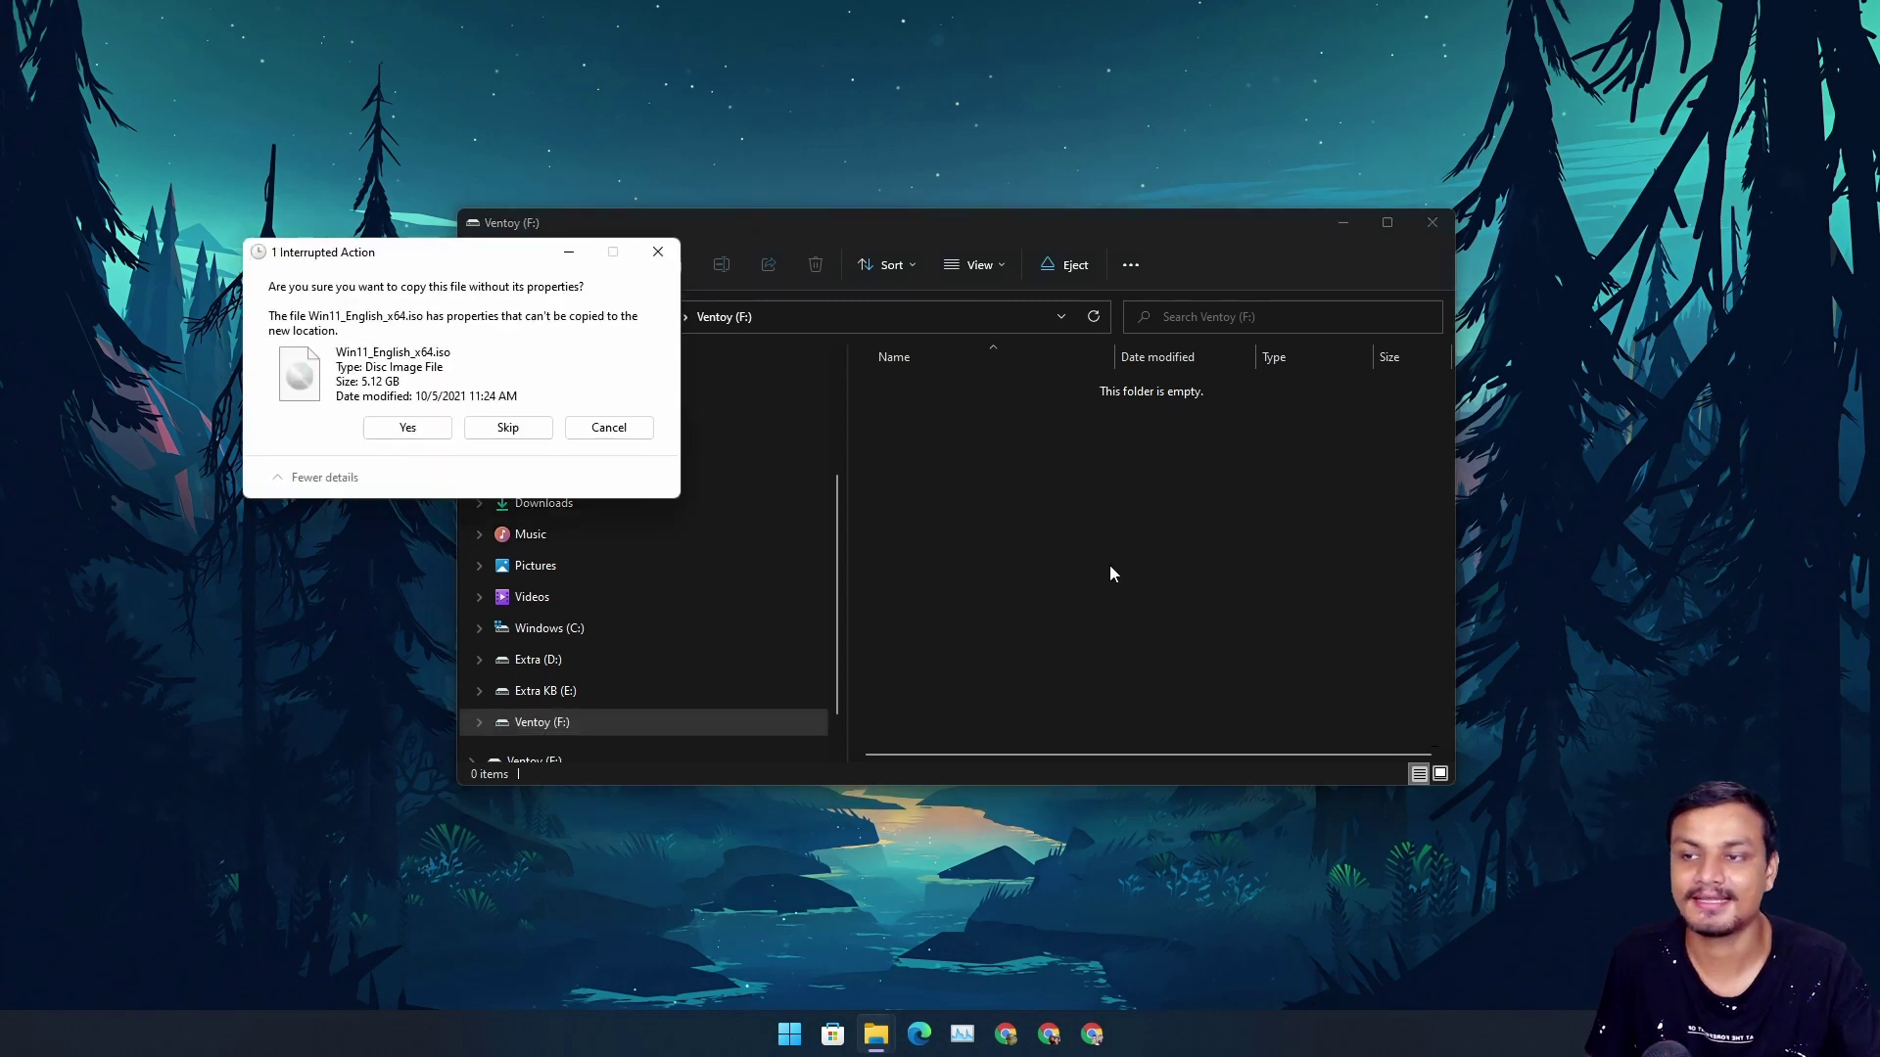
pyautogui.click(407, 428)
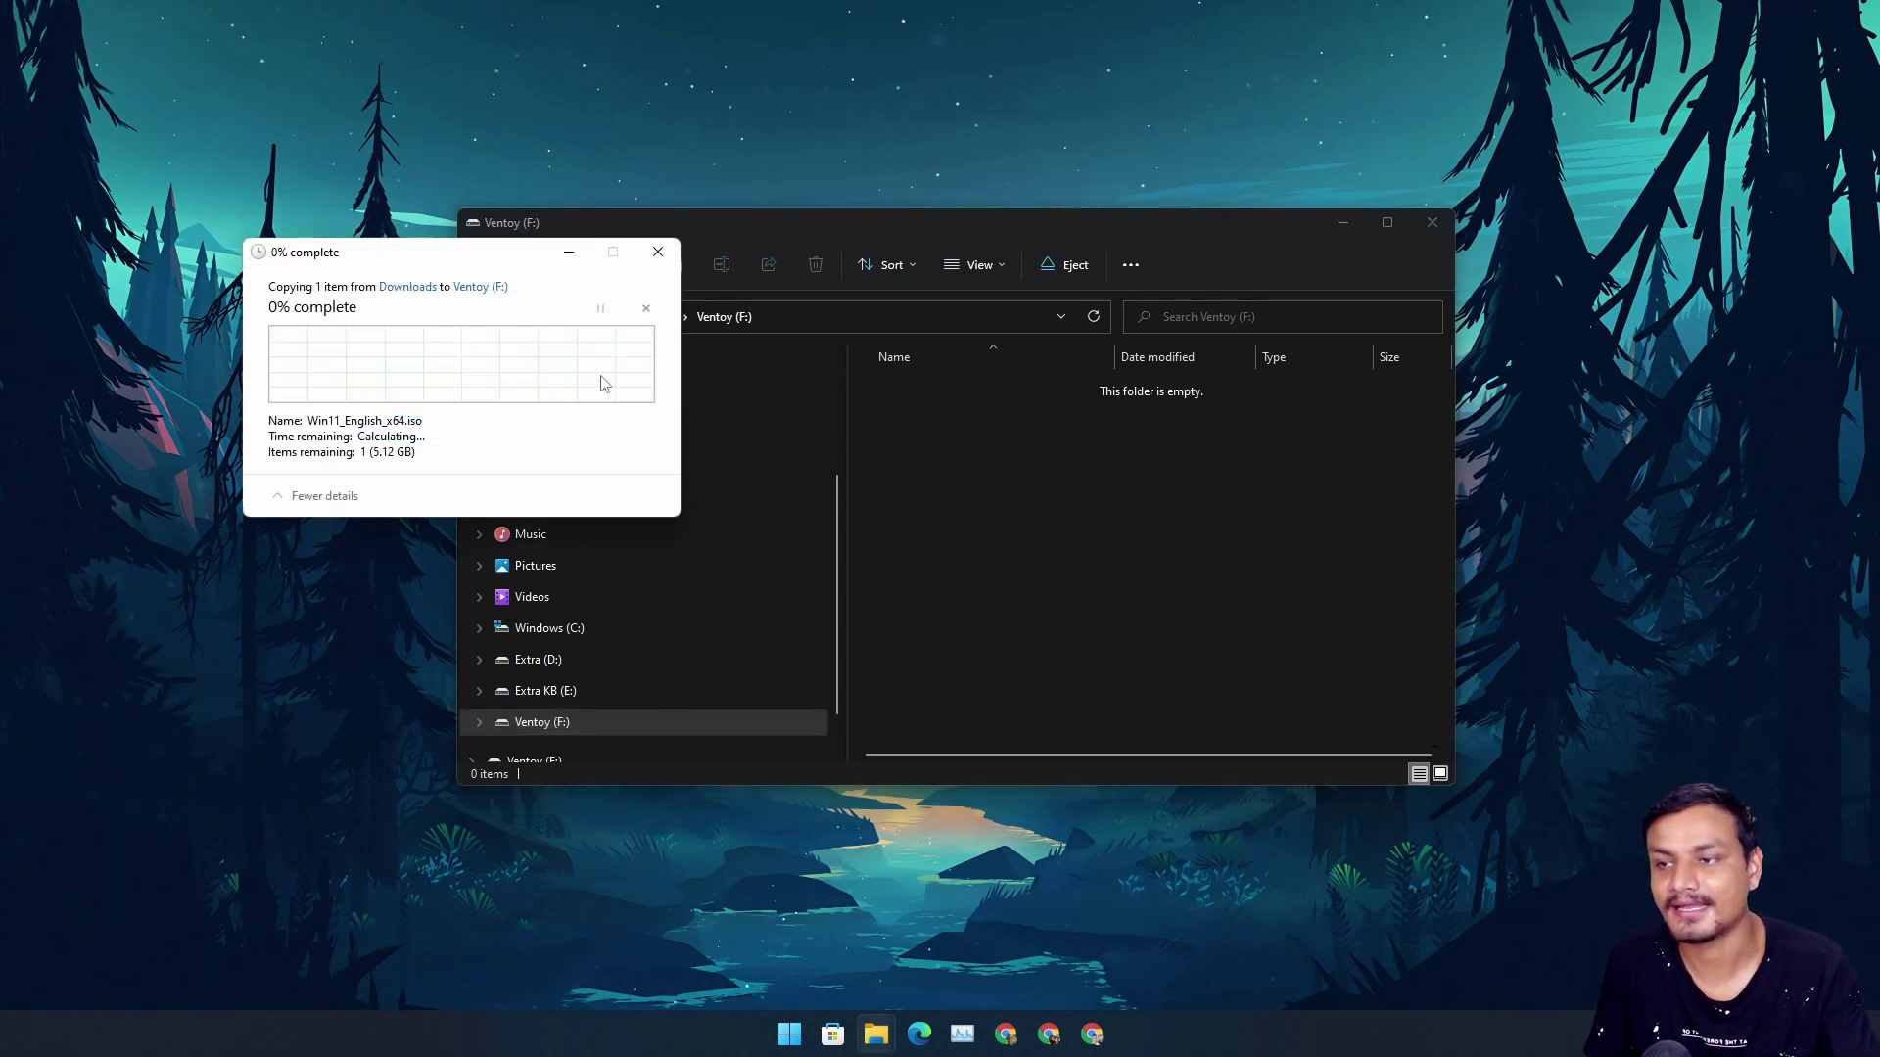
pyautogui.moveTo(416, 252); pyautogui.dragTo(993, 300)
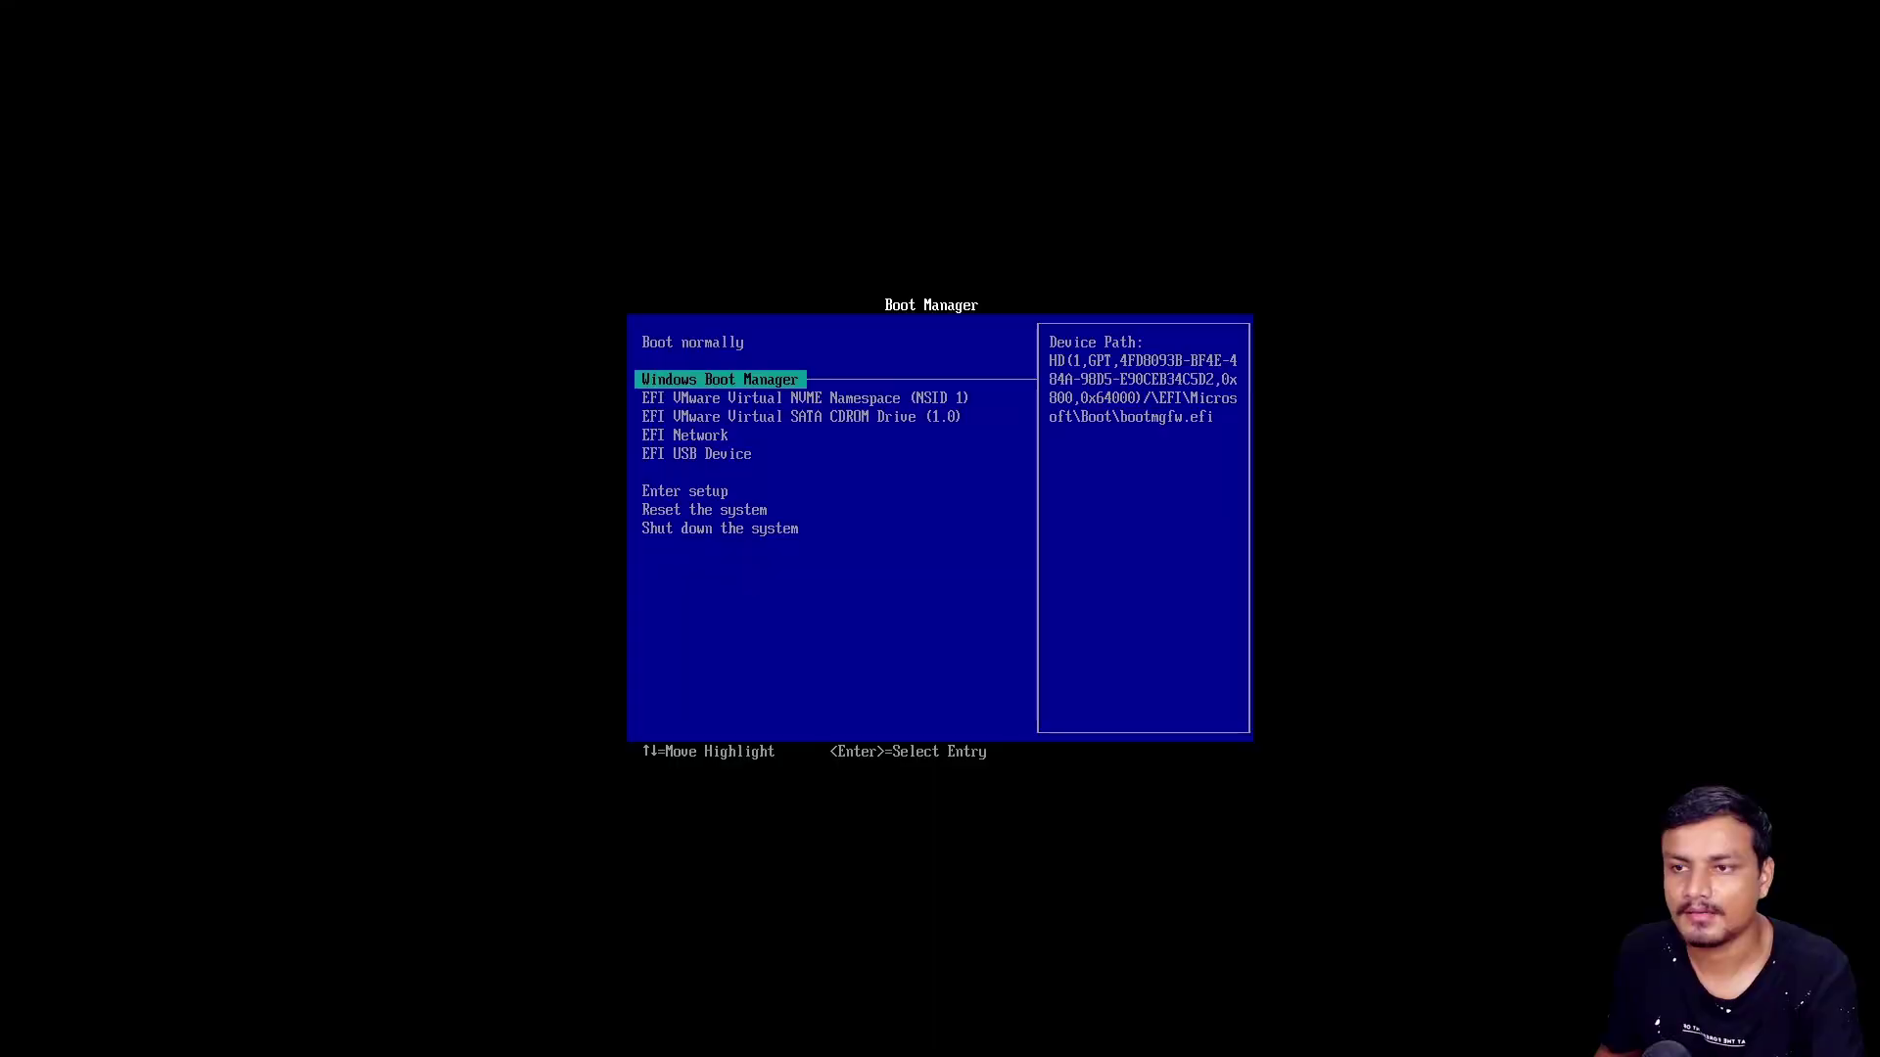
# Look through the Boot Manager's entries, from the normal boot option to the EFI USB Device.
pyautogui.press('Down')
pyautogui.press('Down')
pyautogui.press('Down')
pyautogui.press('Down')
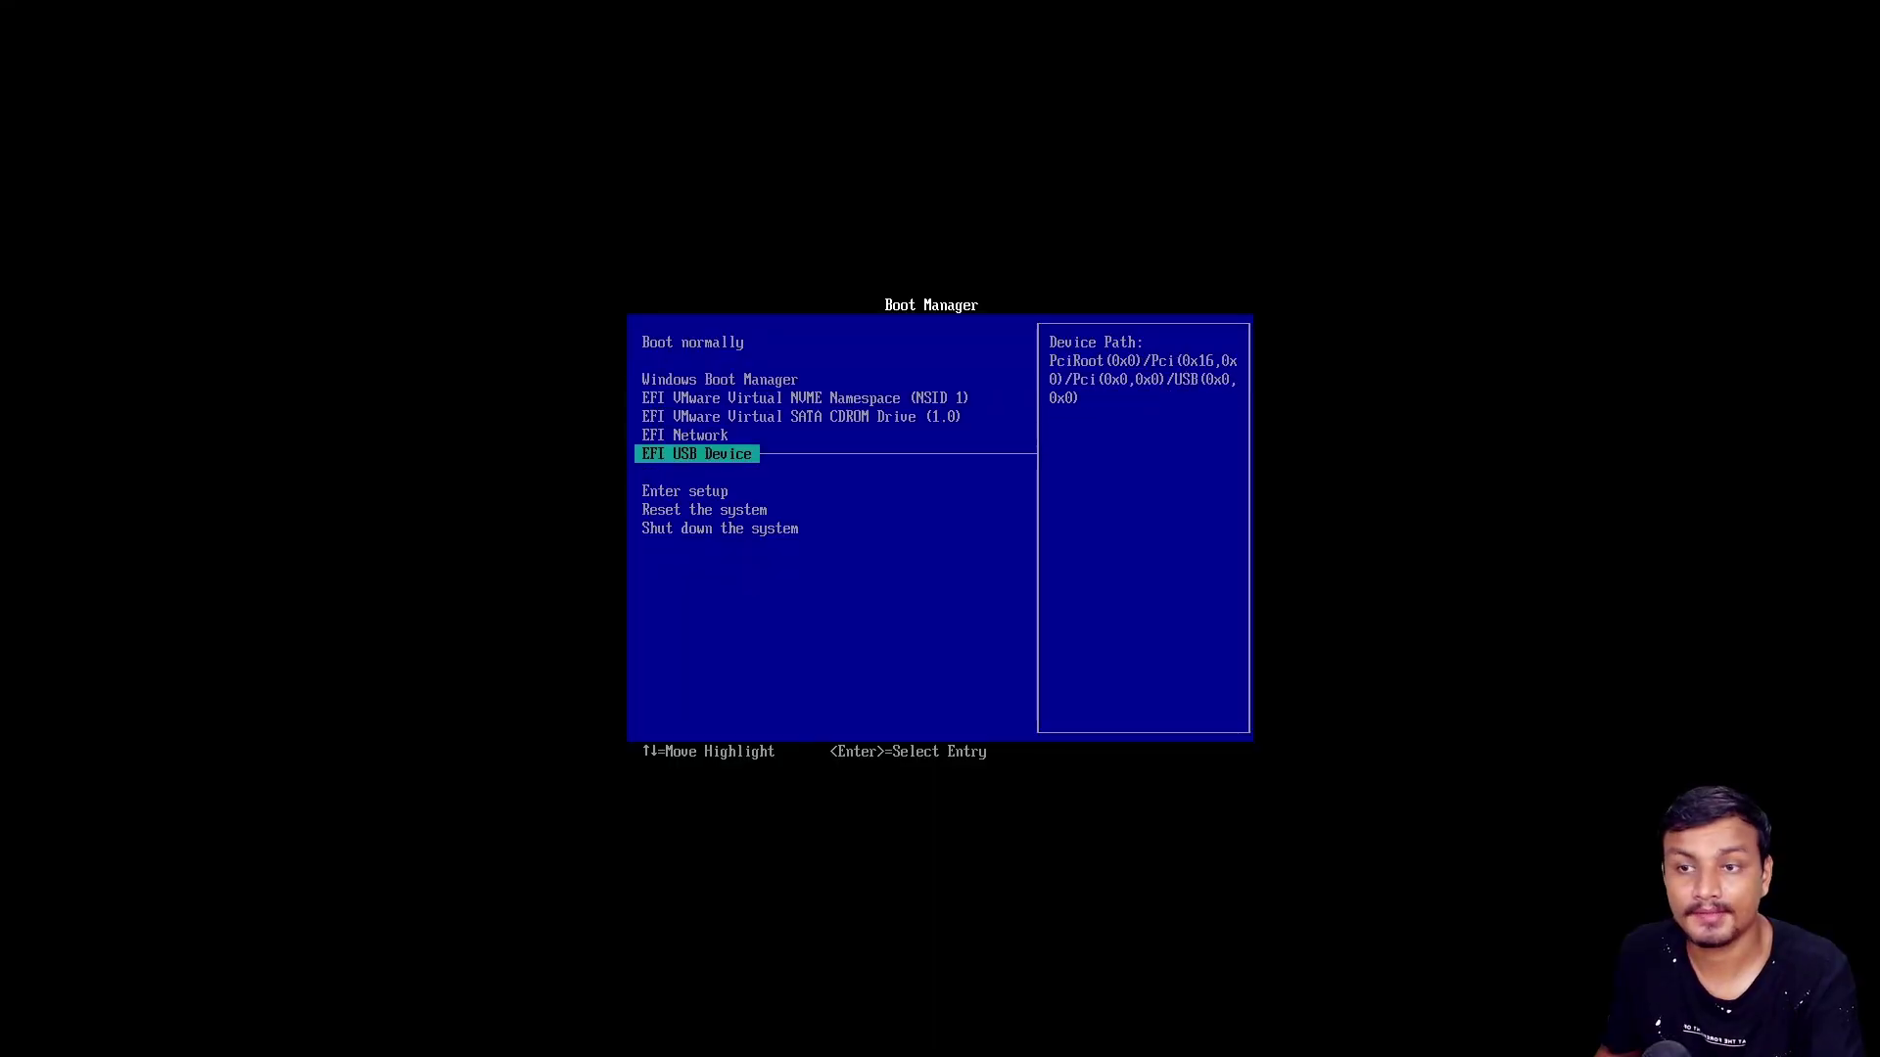
pyautogui.press('Up')
pyautogui.press('Up')
pyautogui.press('Up')
pyautogui.press('Up')
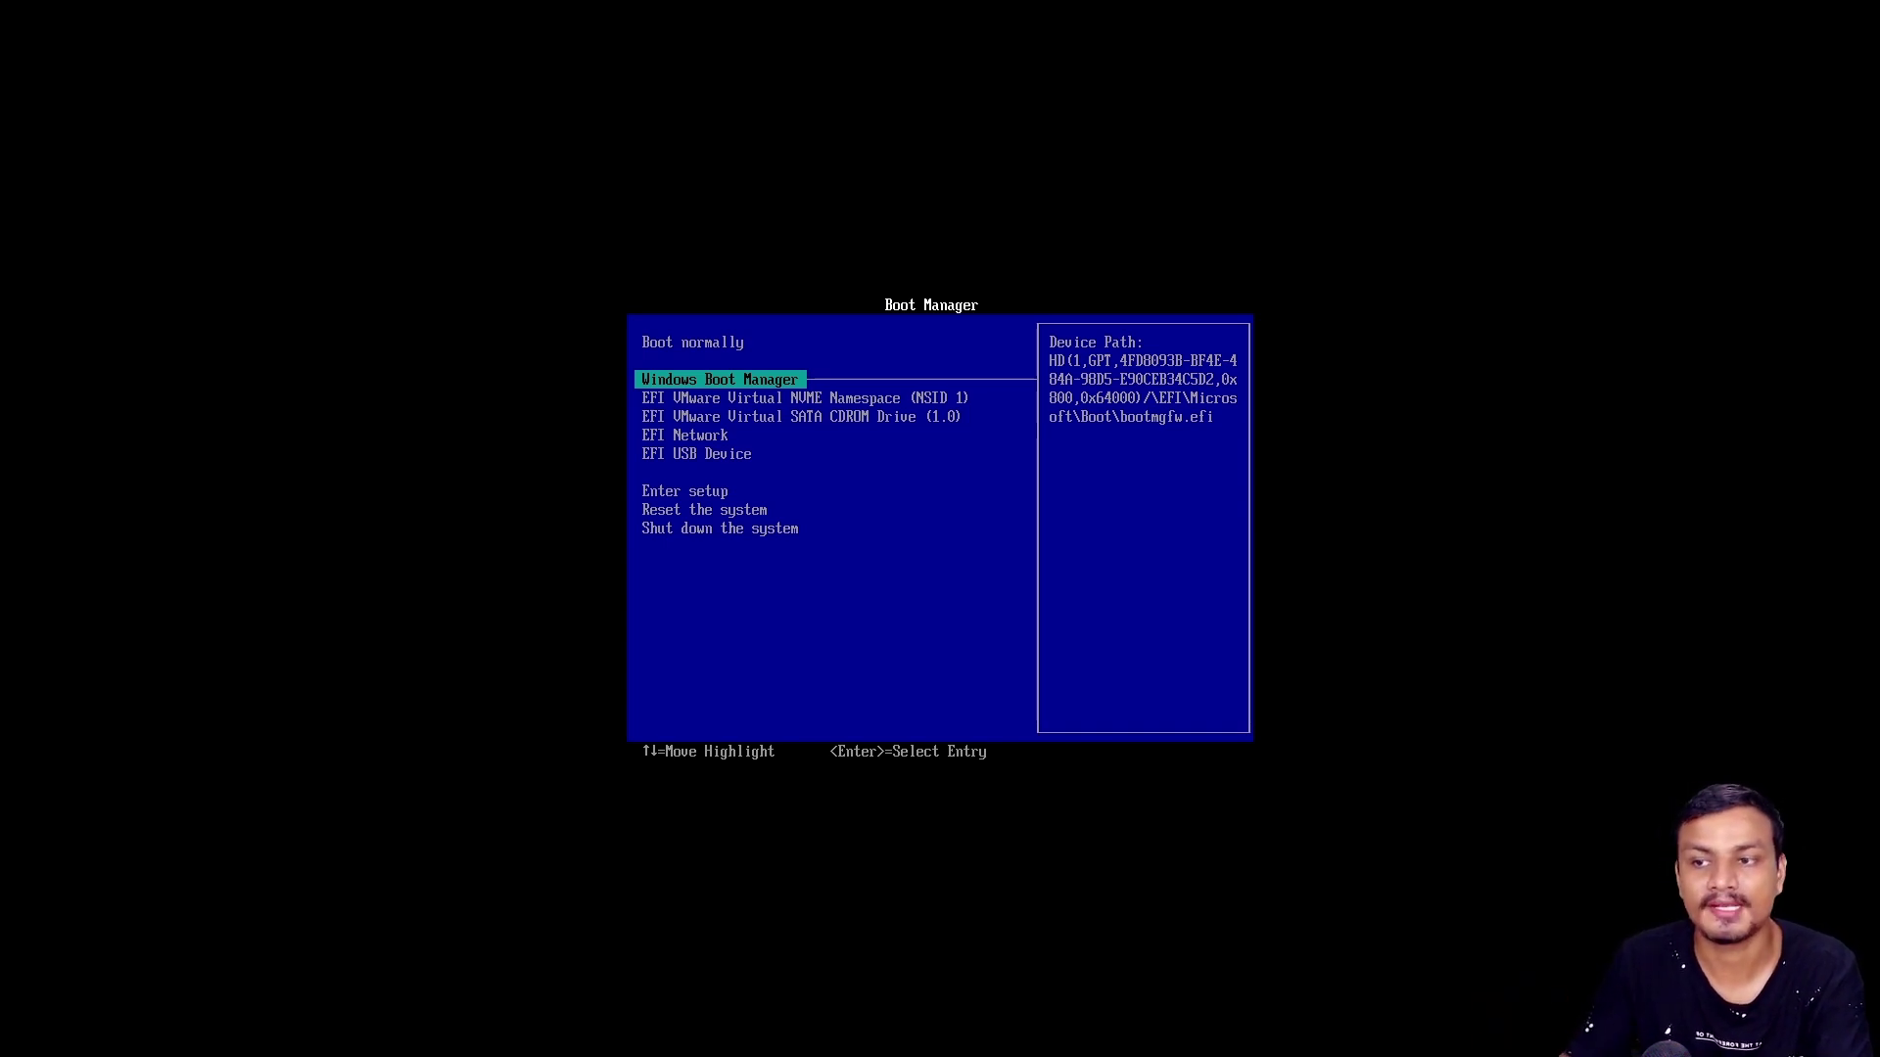
pyautogui.press('Down')
pyautogui.press('Down')
pyautogui.press('Down')
pyautogui.press('Down')
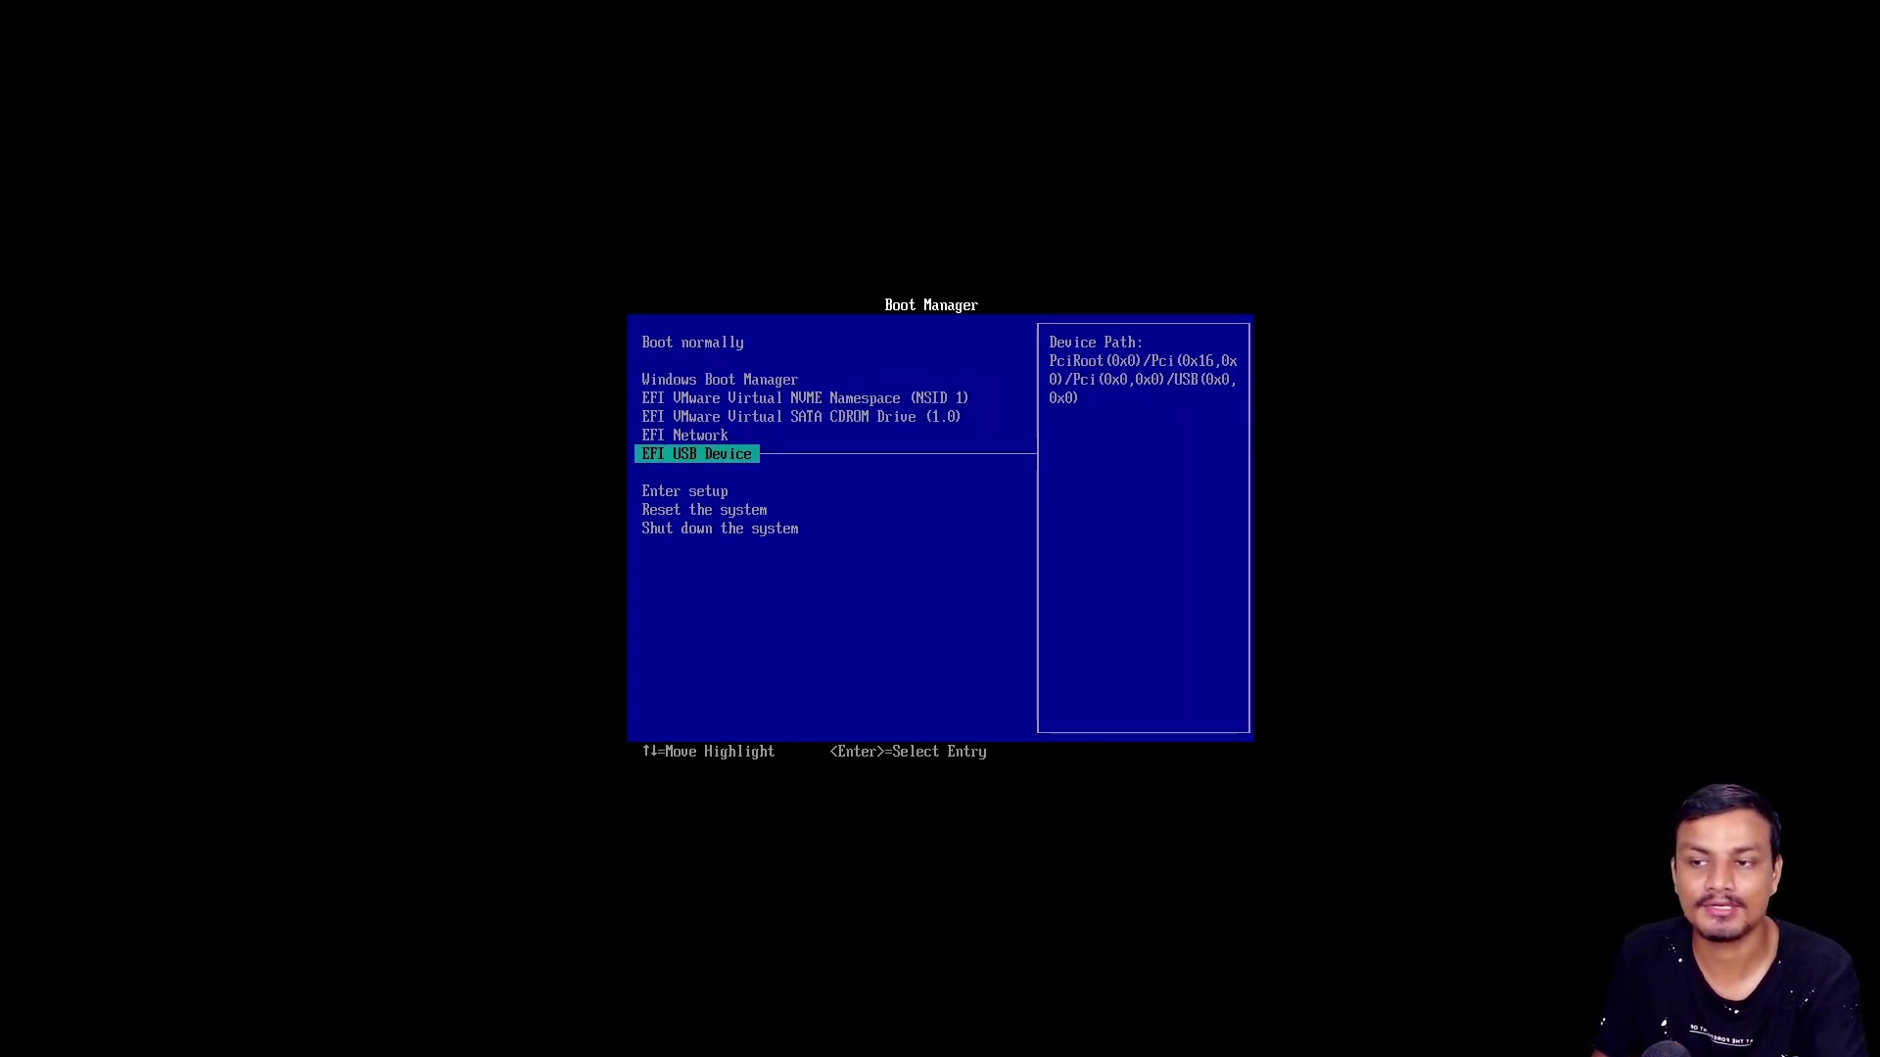
pyautogui.press('Up')
pyautogui.press('Up')
pyautogui.press('Up')
pyautogui.press('Up')
pyautogui.press('Up')
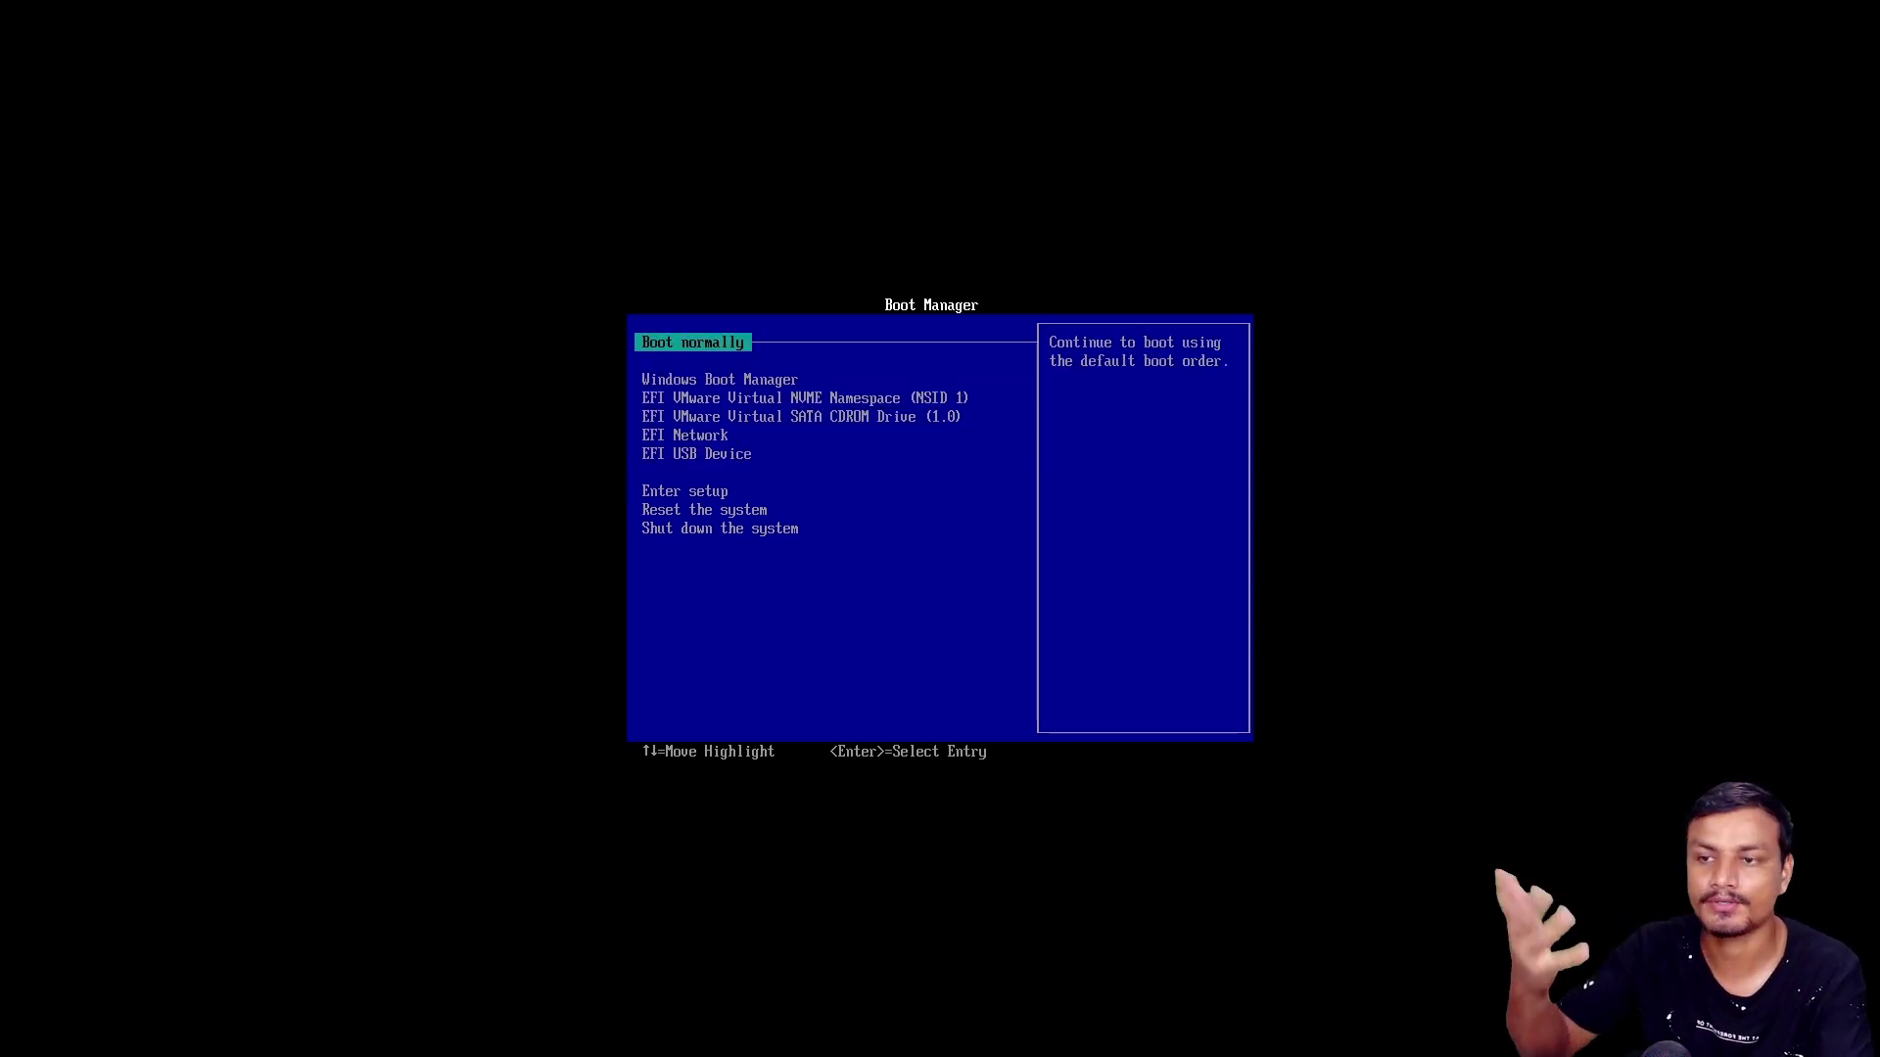
# Boot the machine from the EFI USB Device entry in the Boot Manager.
pyautogui.press('Down')
pyautogui.press('Down')
pyautogui.press('Down')
pyautogui.press('Down')
pyautogui.press('Down')
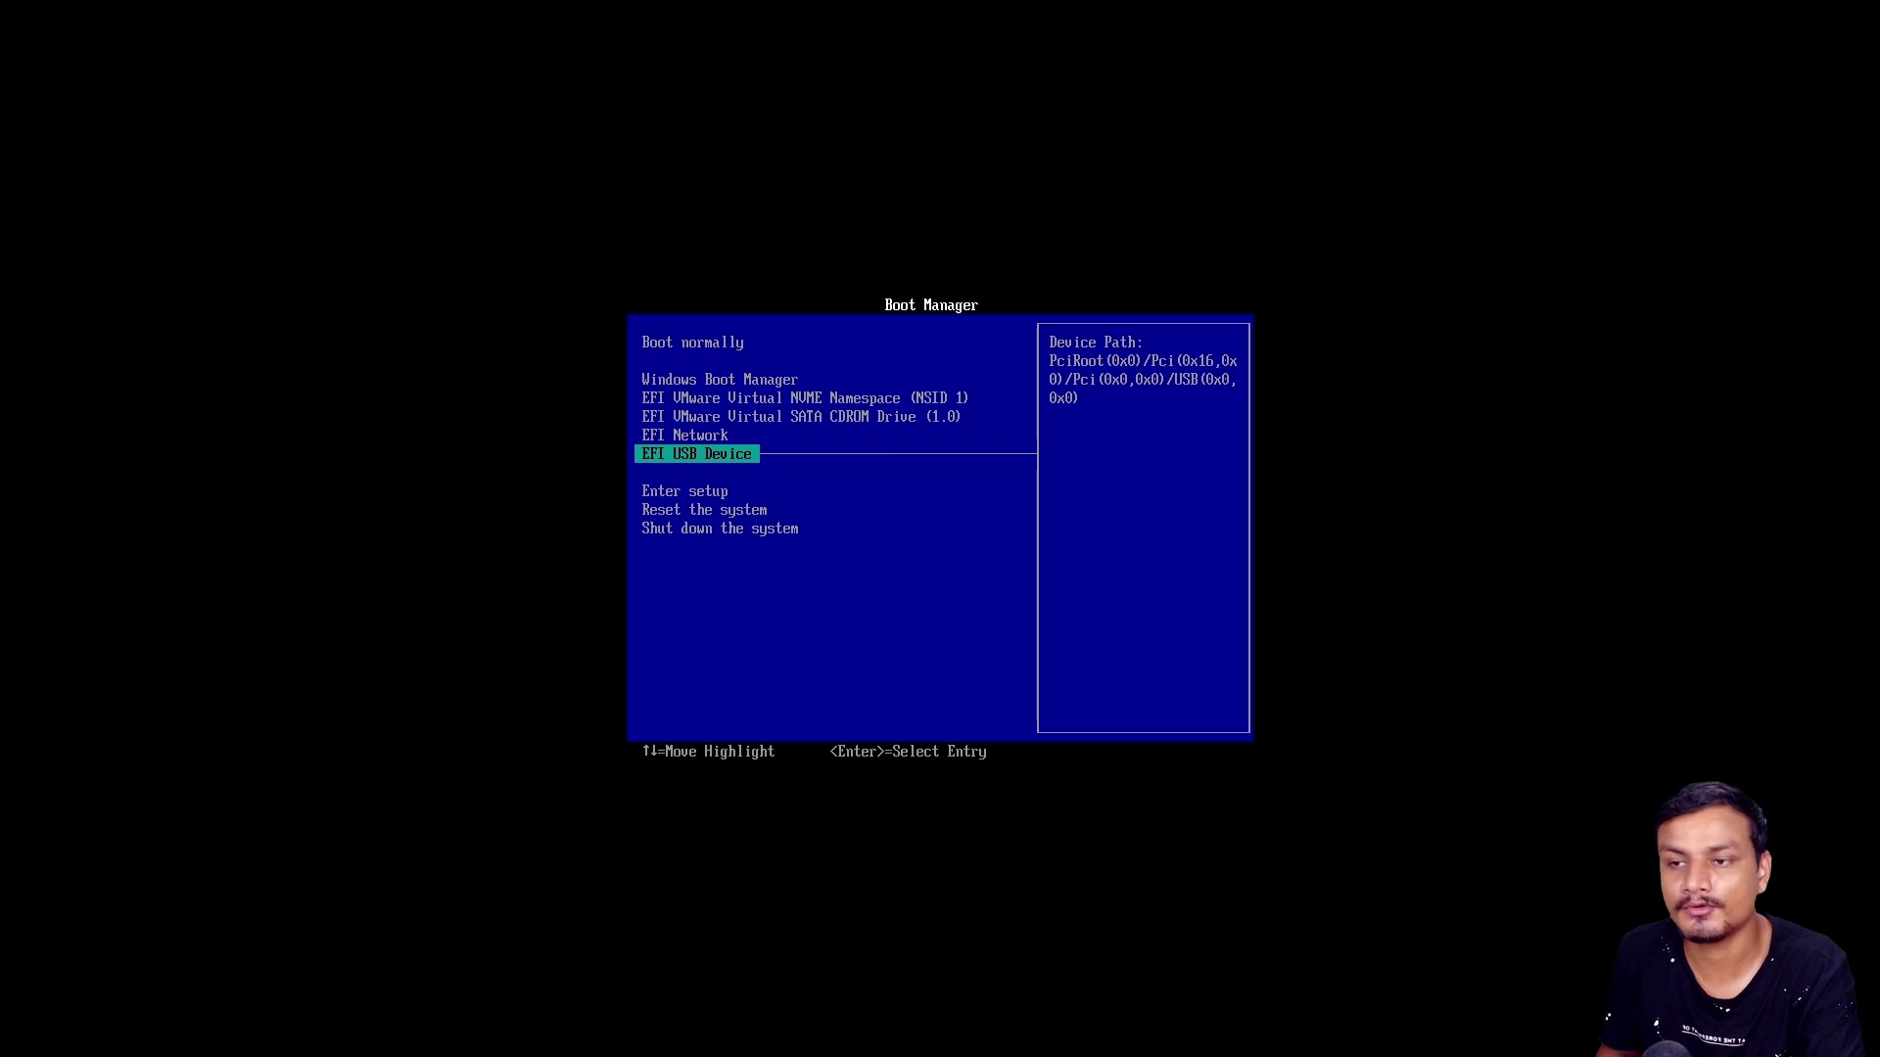
pyautogui.press('Up')
pyautogui.press('Down')
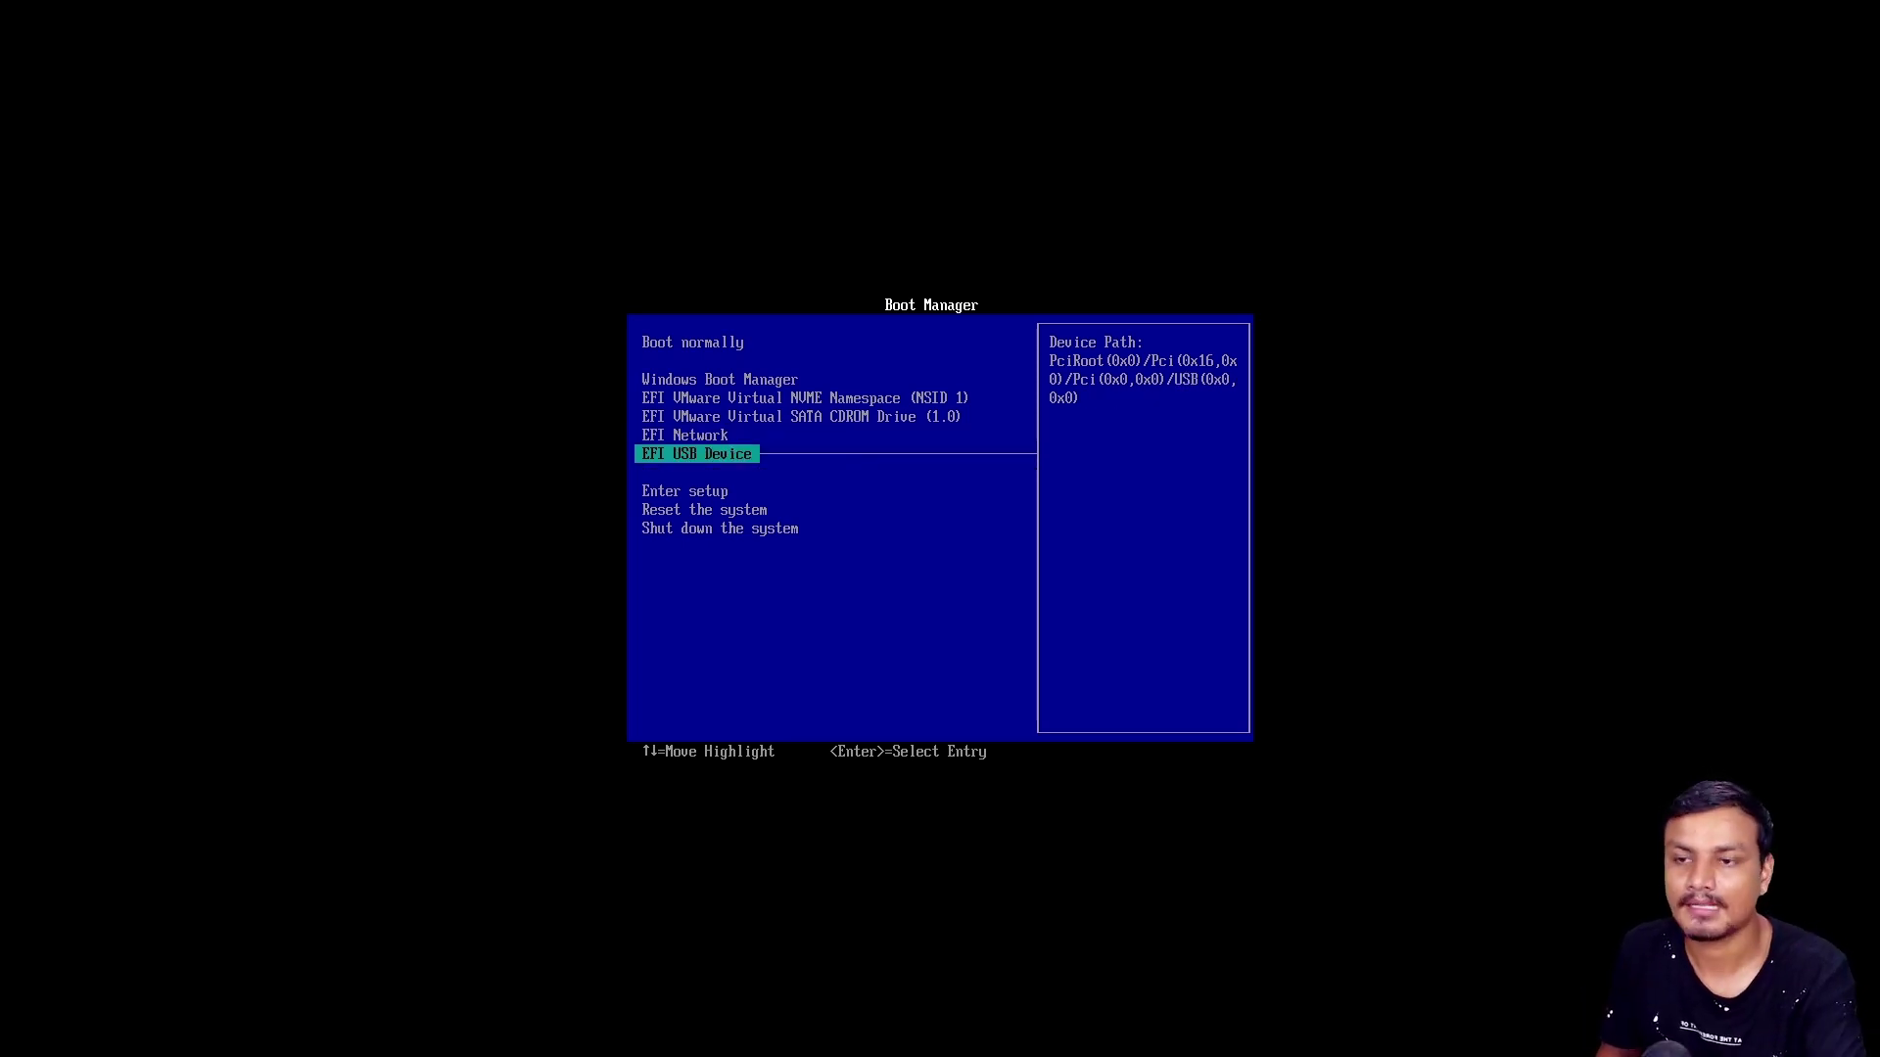
pyautogui.press('Return')
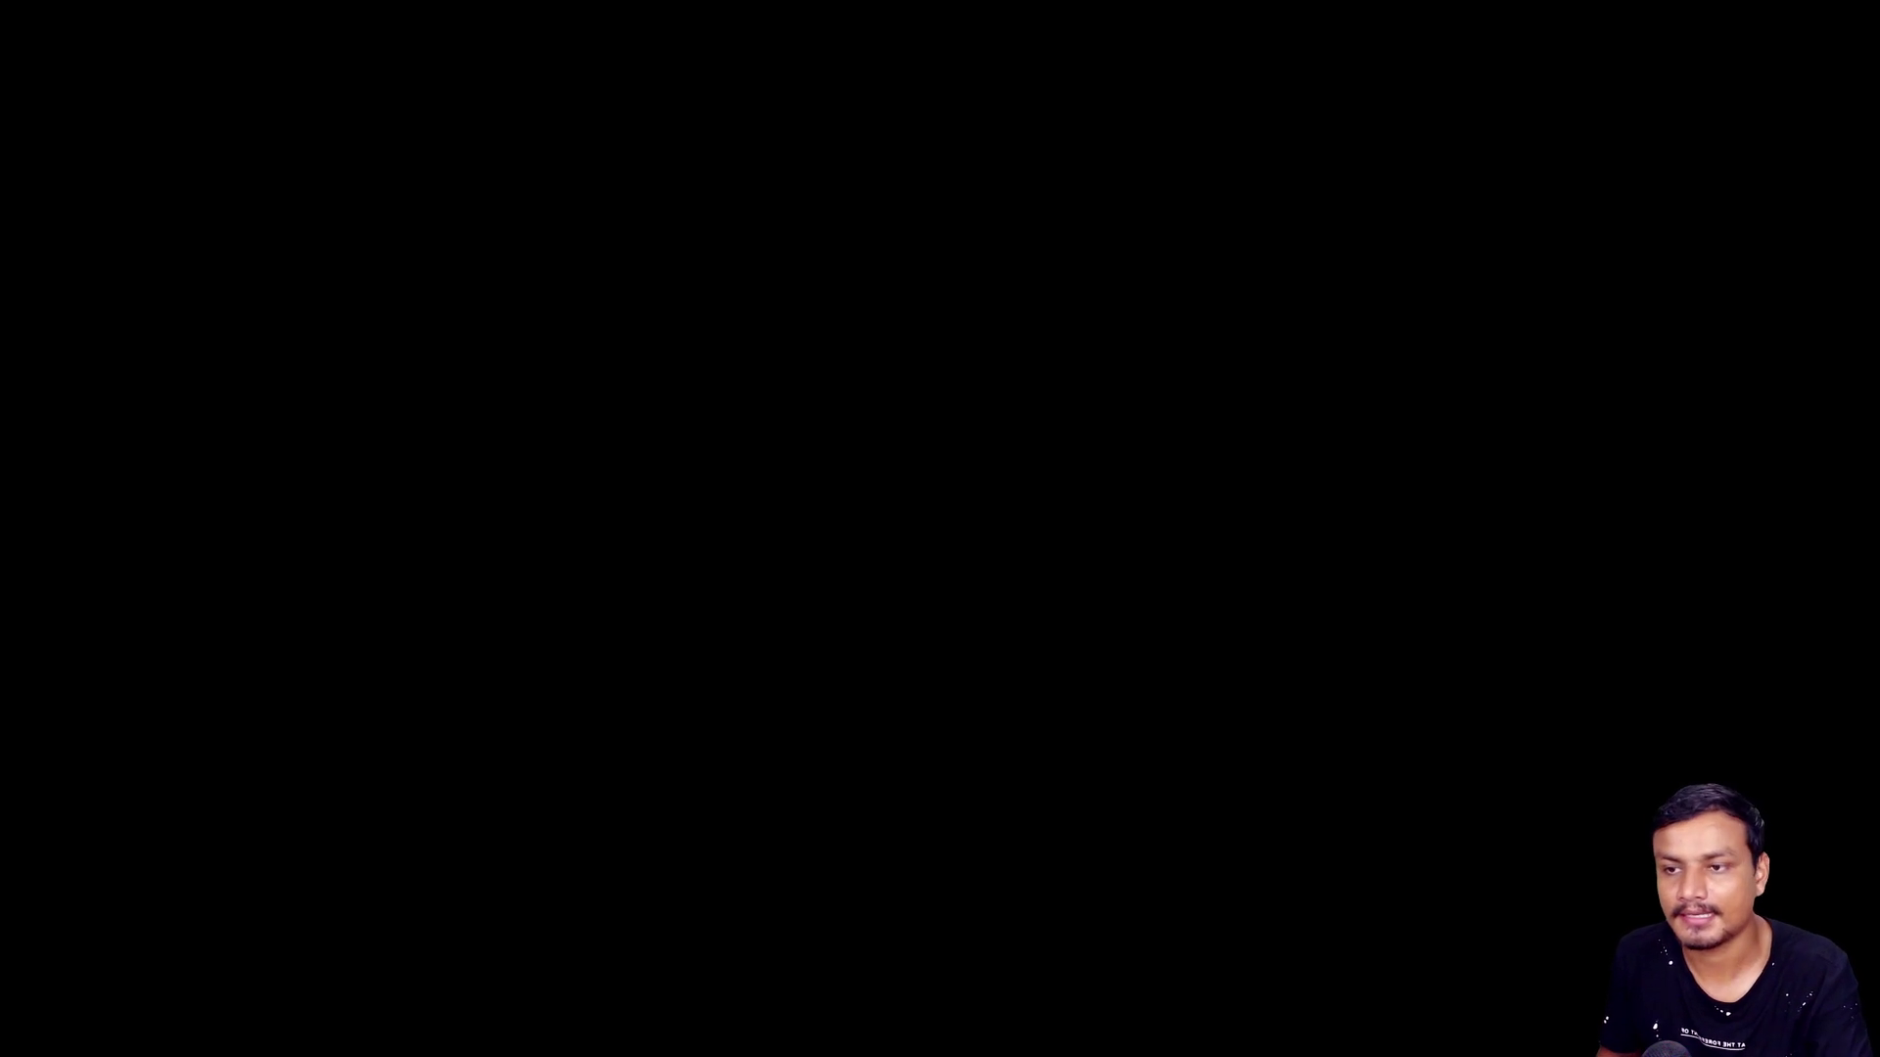